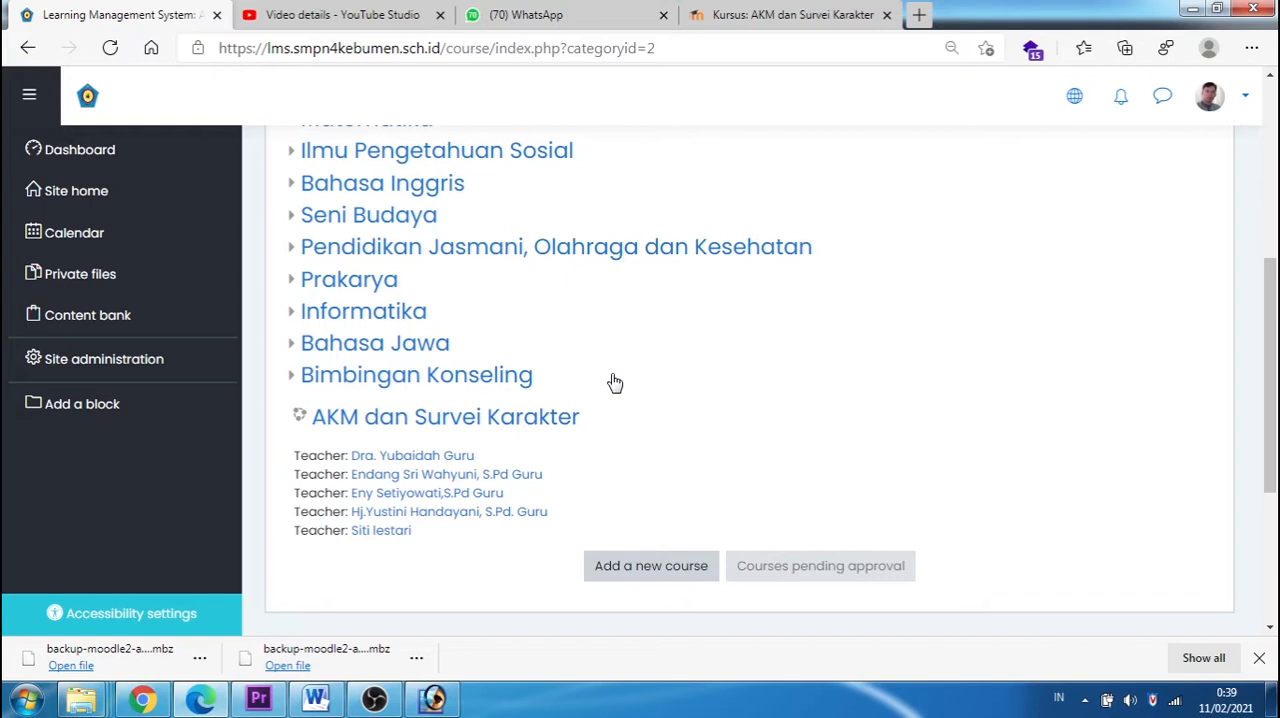
Step: Open the Survei Karakter questionnaire in the AKM dan Survei Karakter course and start answering its questions
scroll(618, 382, up, 1)
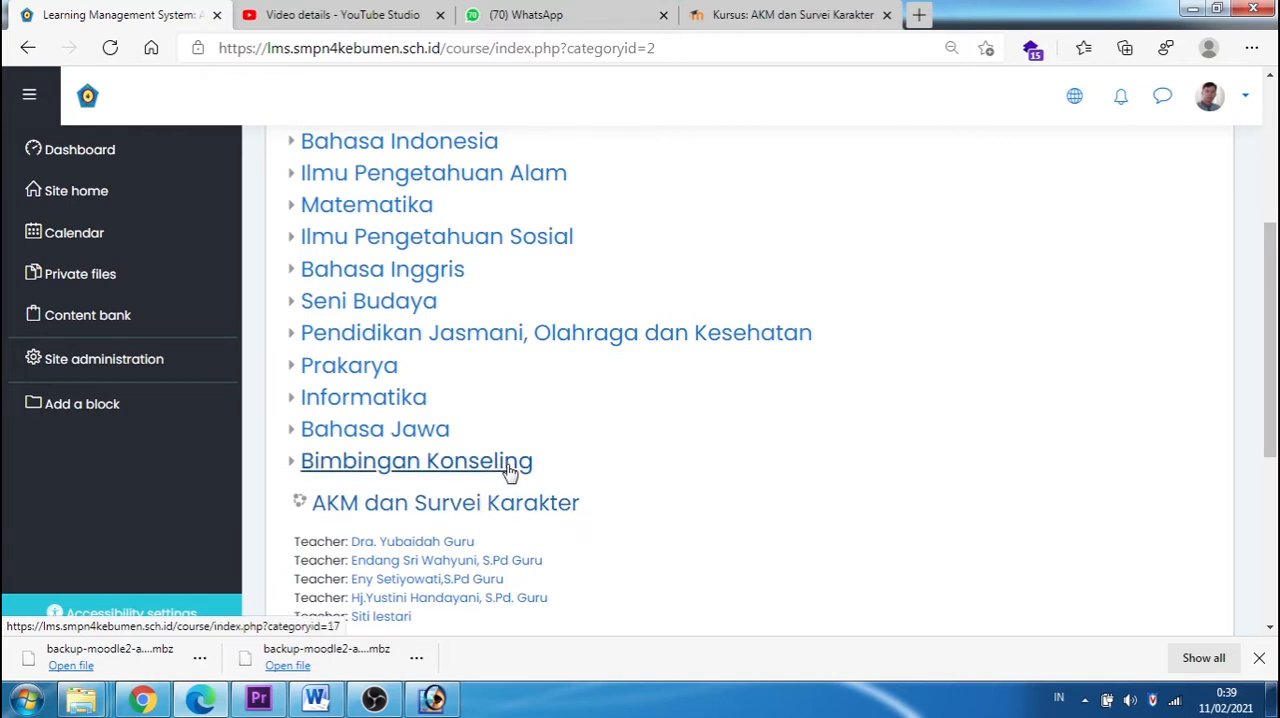
click(531, 508)
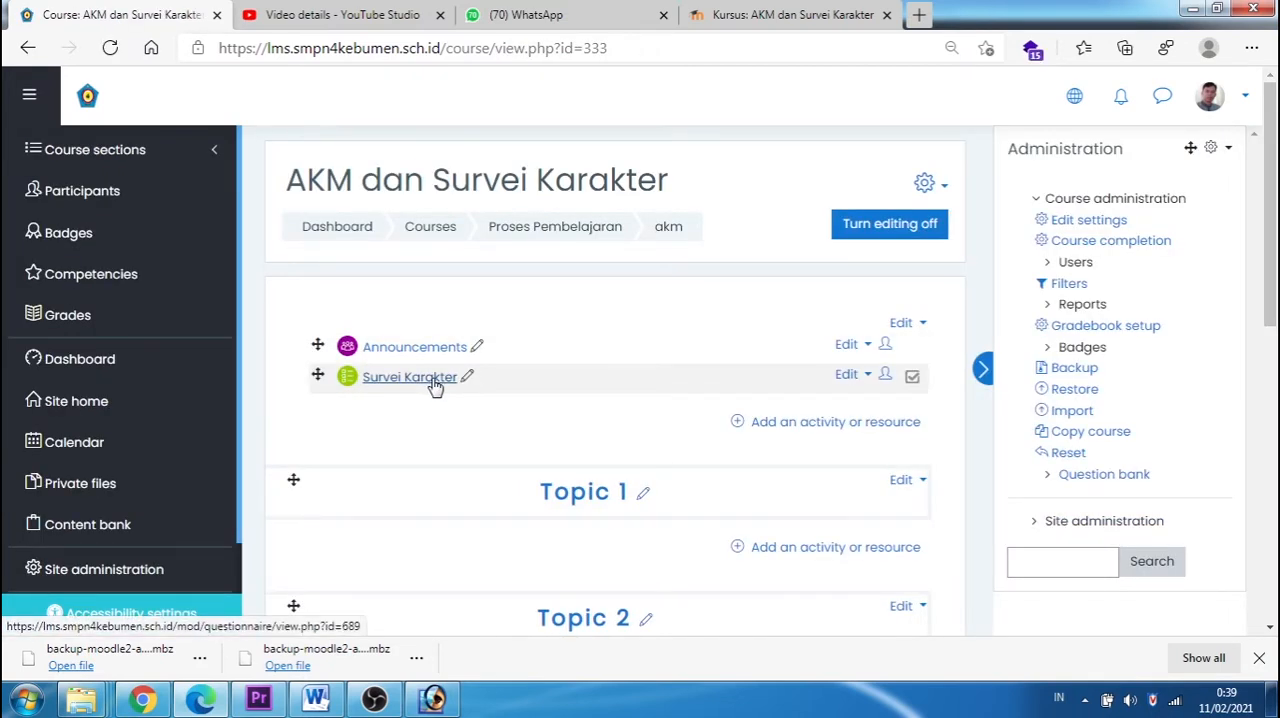
click(422, 386)
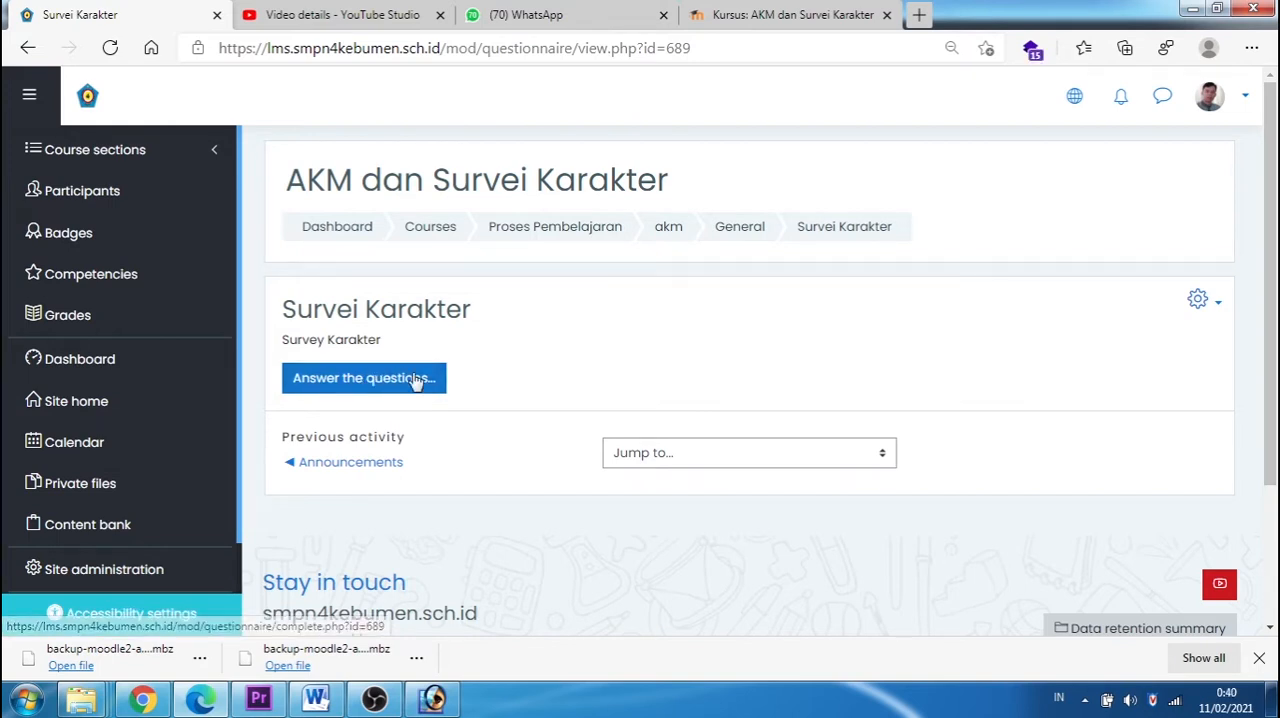
click(383, 388)
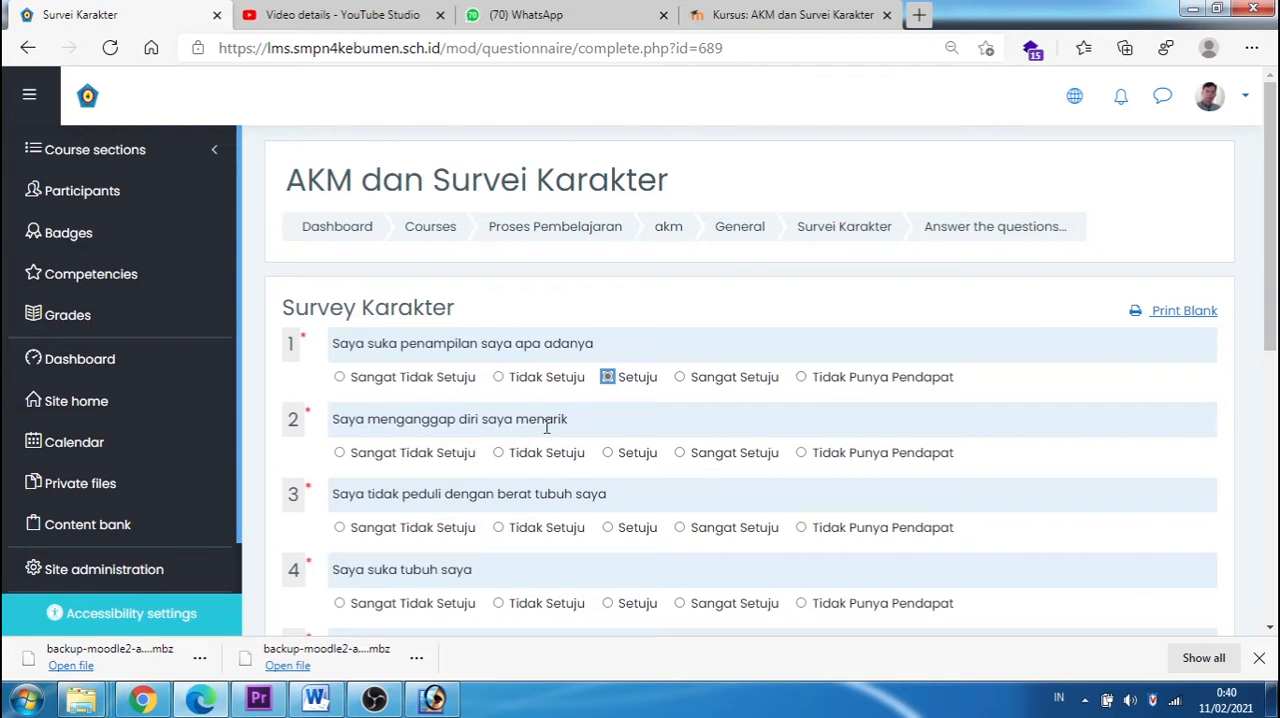
Step: Answer questions 2 to 5 with Setuju, Tidak Setuju, Setuju and Sangat Setuju, and advance to the second survey page
click(609, 454)
click(498, 529)
scroll(500, 533, down, 2)
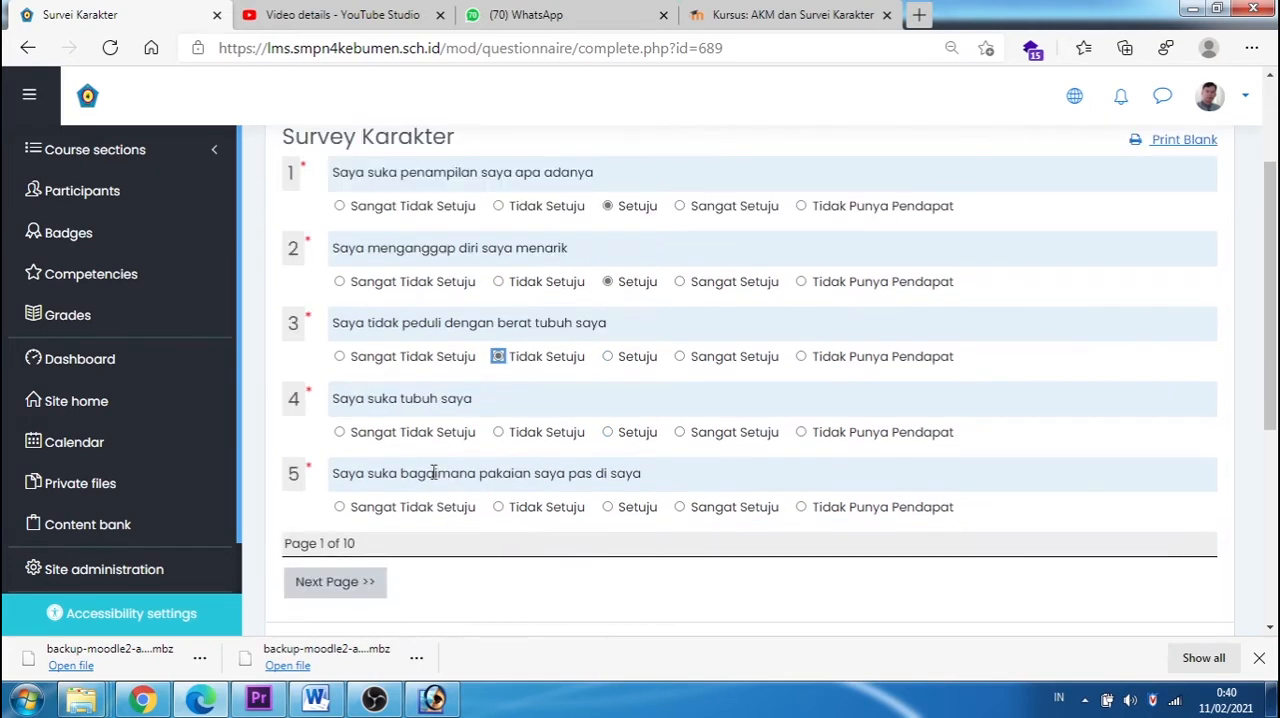
click(607, 433)
click(679, 508)
click(346, 590)
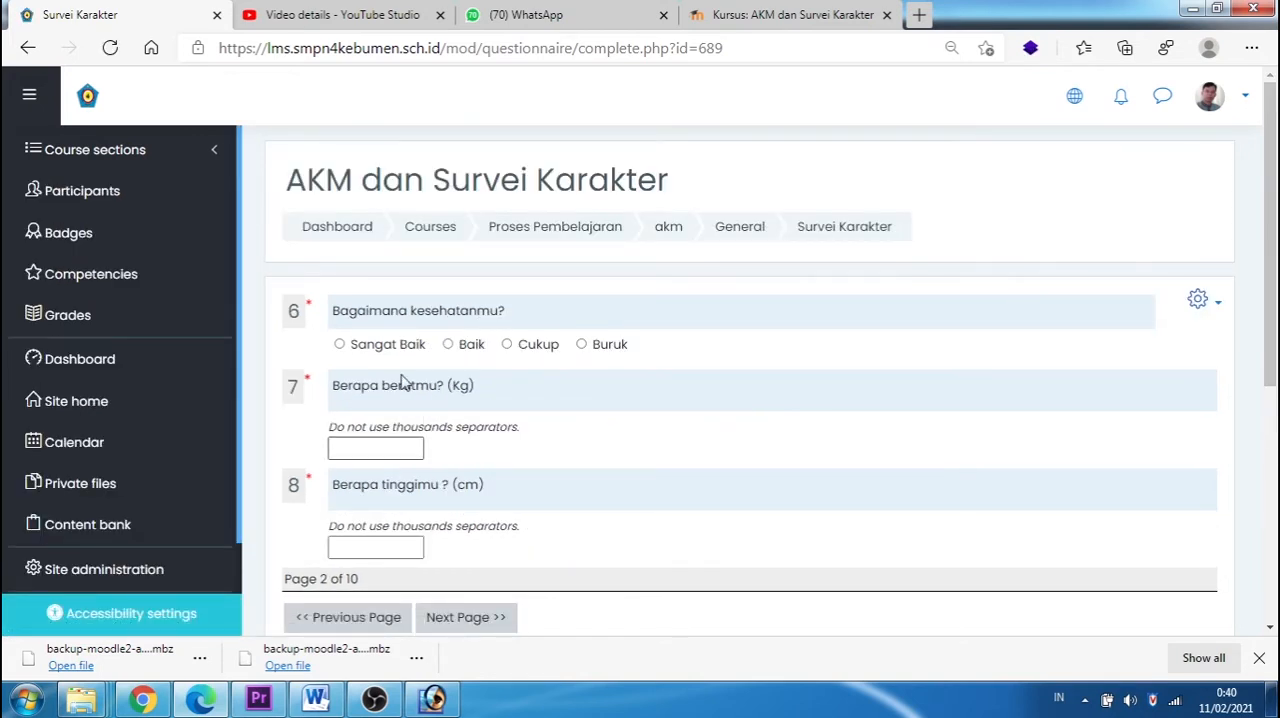
Step: Answer the health question with Baik, enter 65 kg as weight and 168 cm as height, and advance to the third page
click(448, 345)
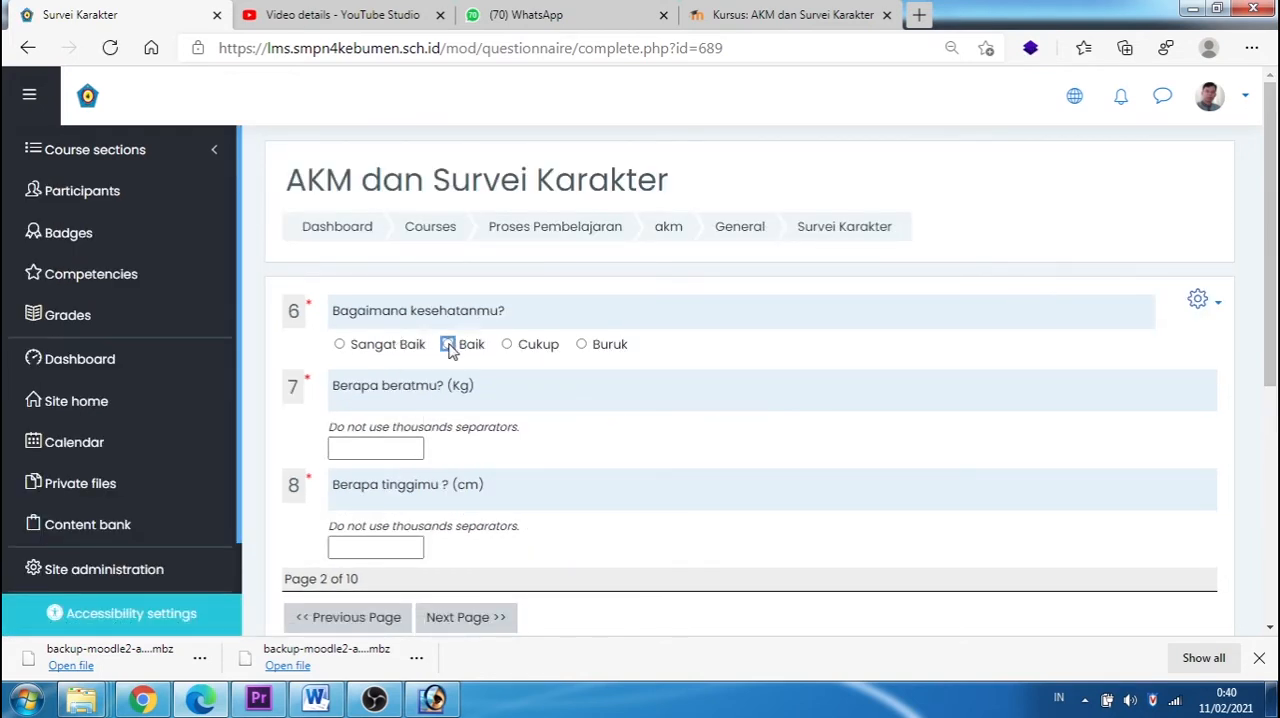
click(384, 447)
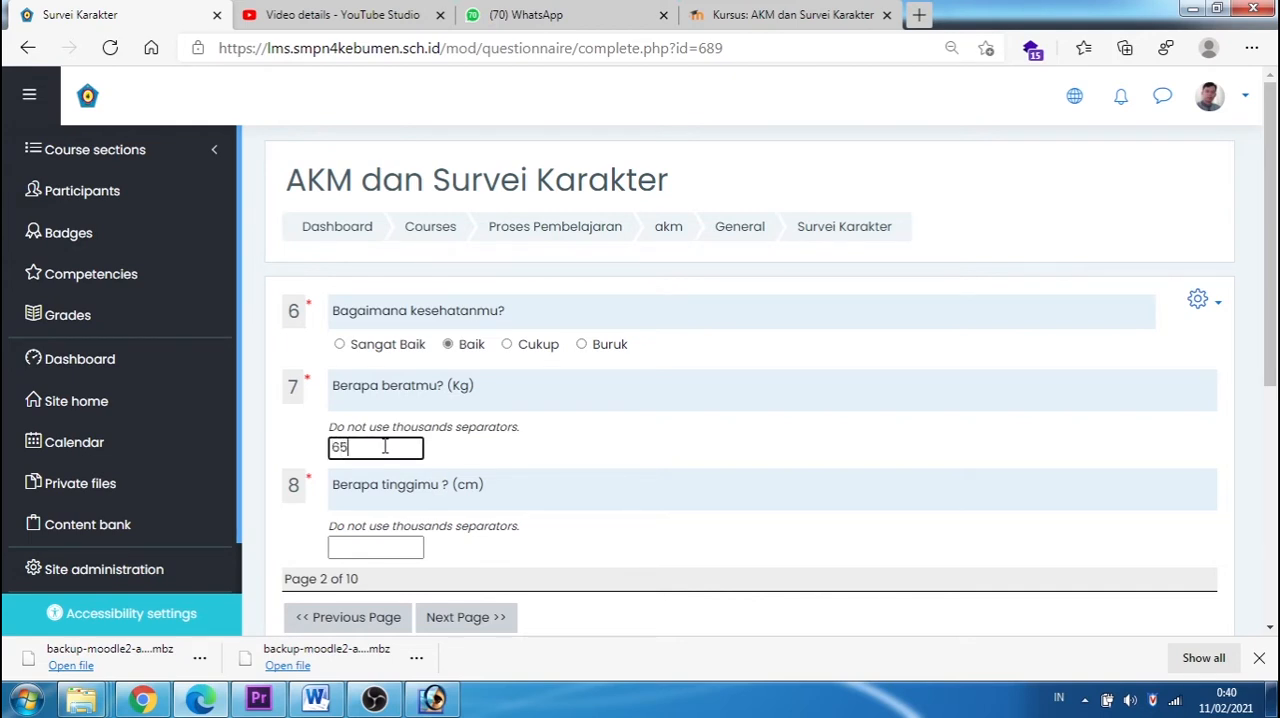
text(65)
click(378, 548)
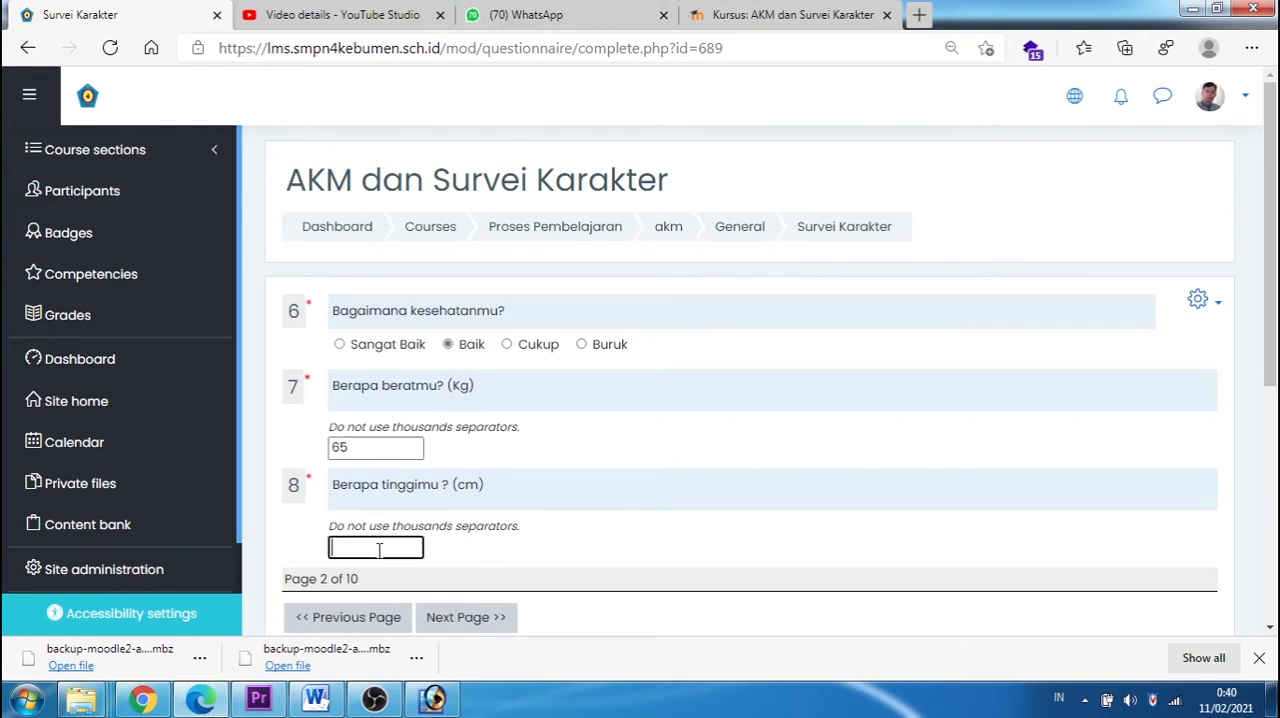
text(168)
scroll(482, 492, down, 1)
scroll(482, 492, down, 2)
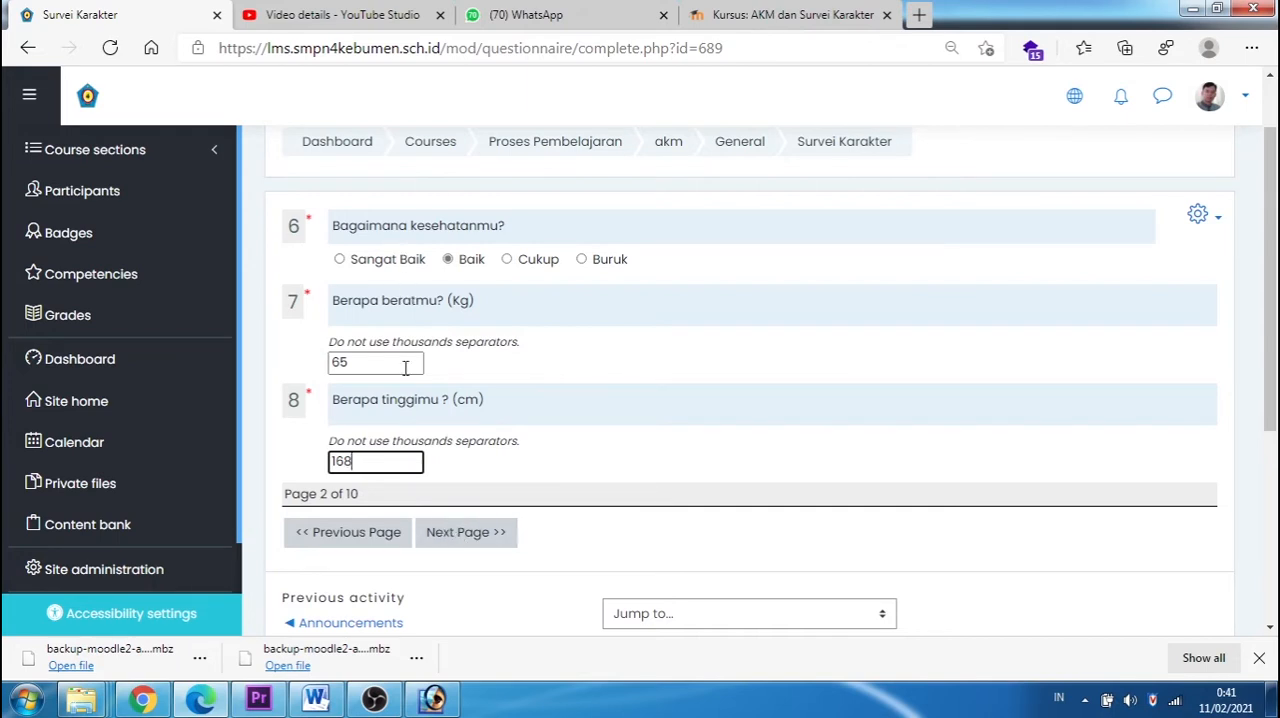
click(462, 534)
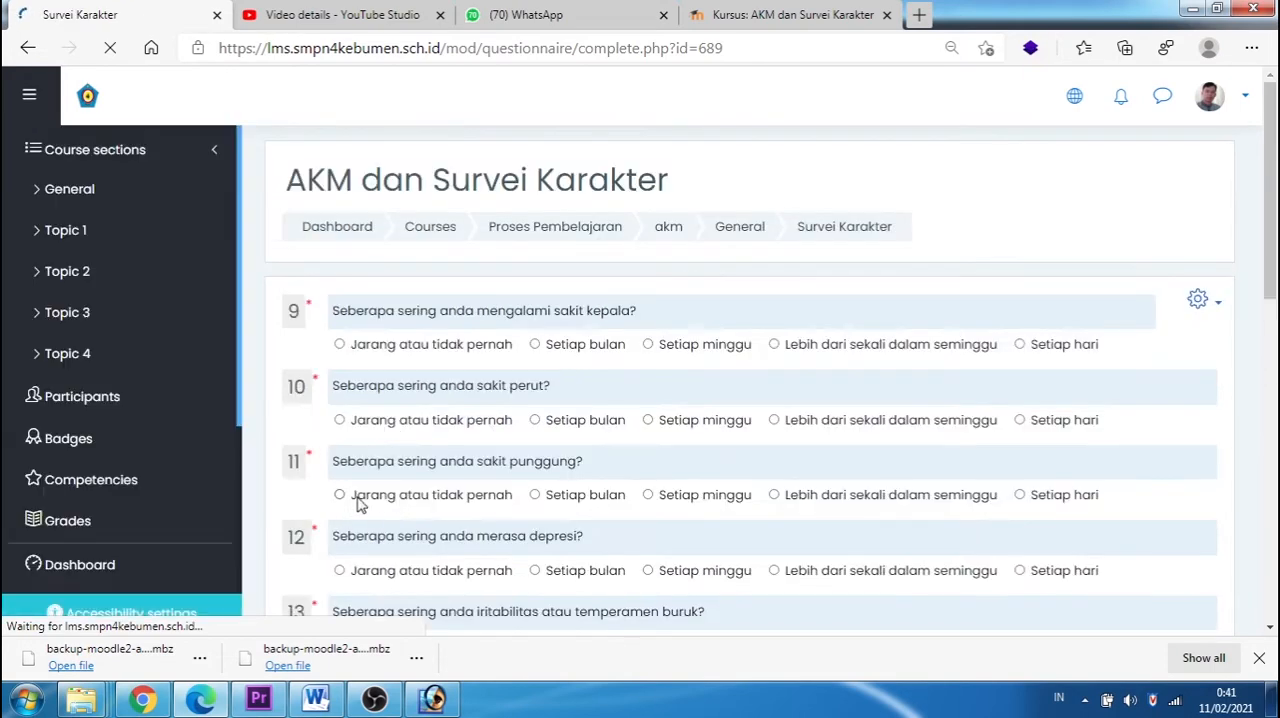
Step: Answer the headache, stomach ache and back pain questions with Jarang atau tidak pernah and the depression question with Setiap bulan
scroll(536, 461, down, 3)
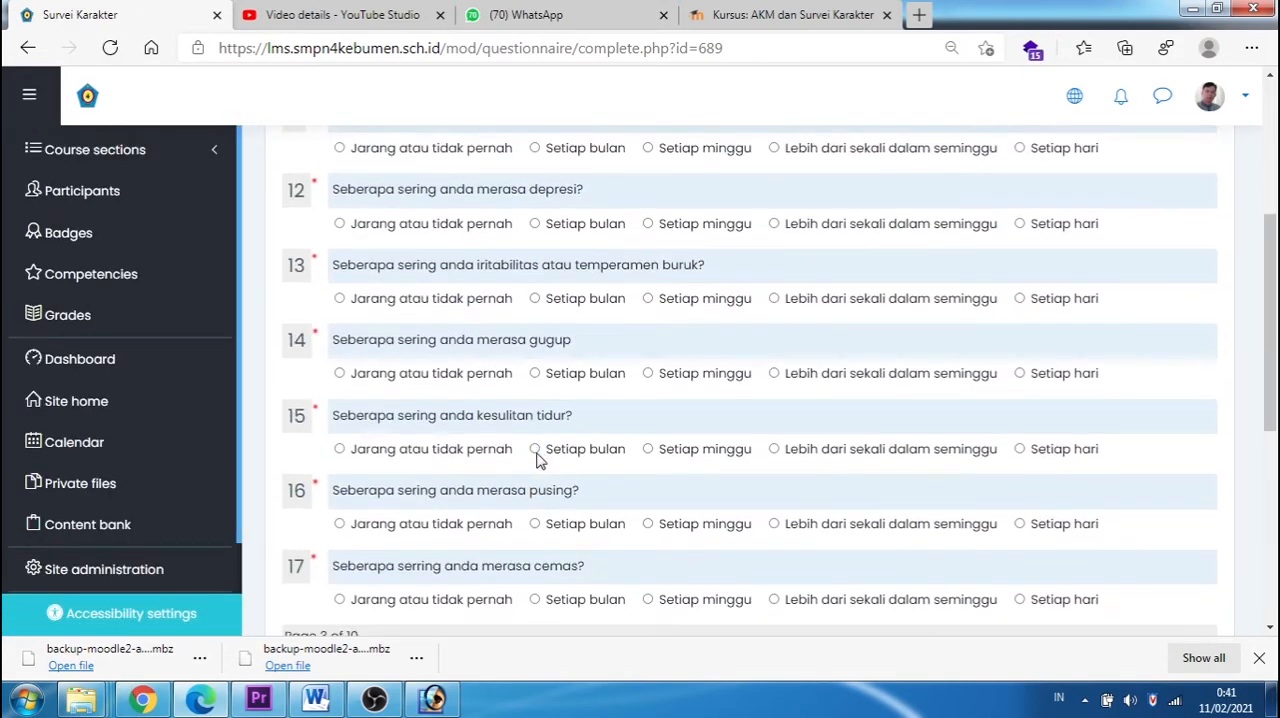
scroll(536, 461, down, 2)
scroll(536, 461, up, 5)
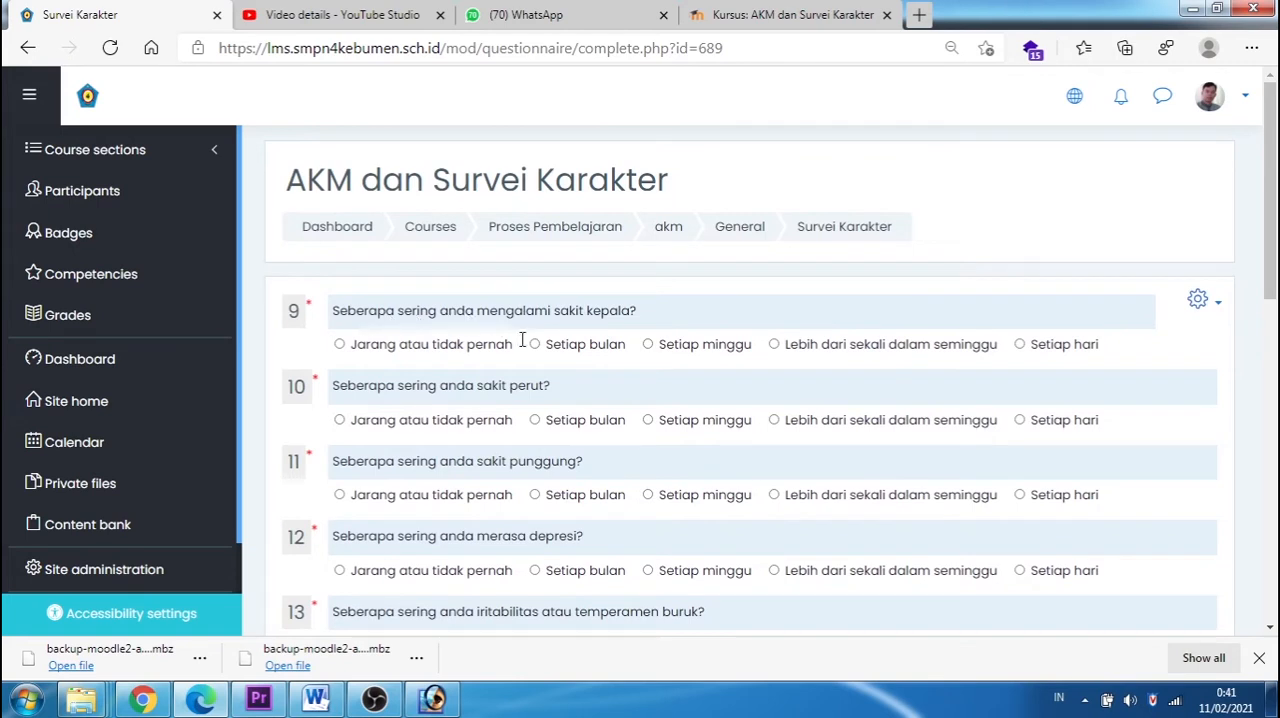
click(340, 346)
click(775, 421)
click(340, 420)
click(340, 495)
click(646, 574)
scroll(648, 570, down, 1)
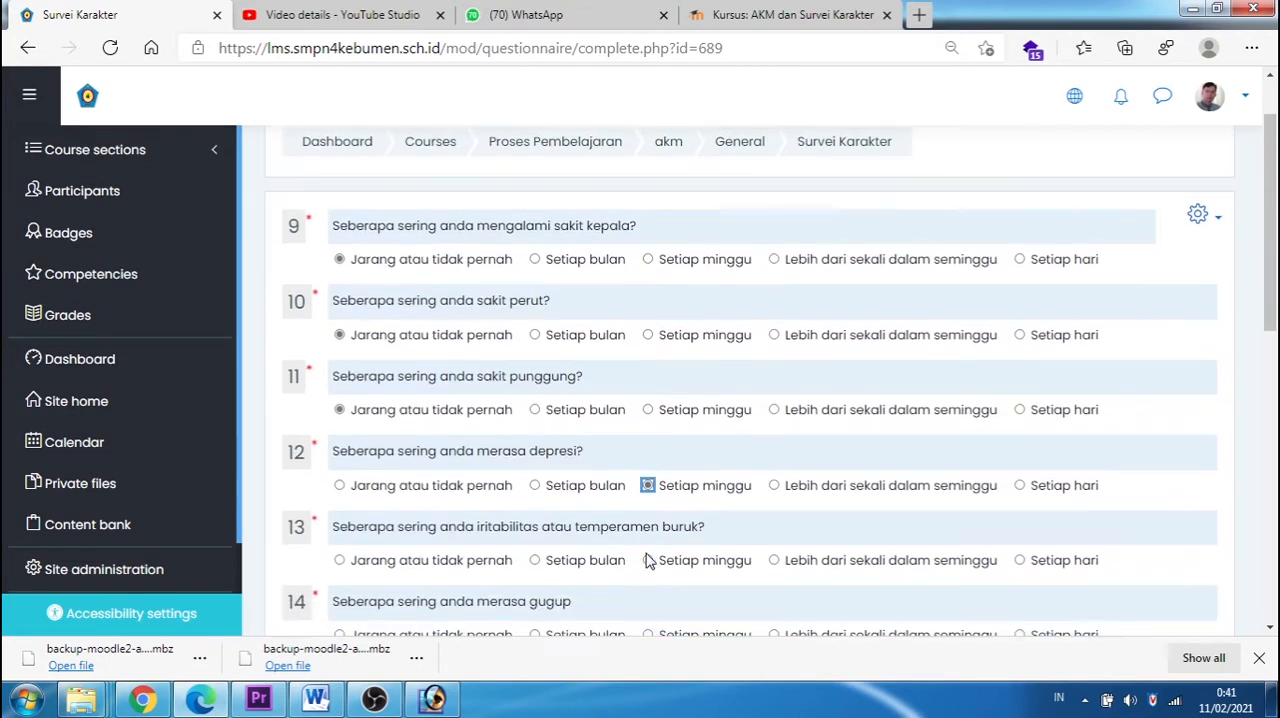
click(535, 485)
Step: Answer questions 13 and 14 with Setiap bulan and questions 15 to 17 with Setiap hari, and advance to the next survey page
scroll(560, 500, down, 2)
click(535, 390)
click(535, 464)
click(1019, 539)
scroll(1036, 556, down, 2)
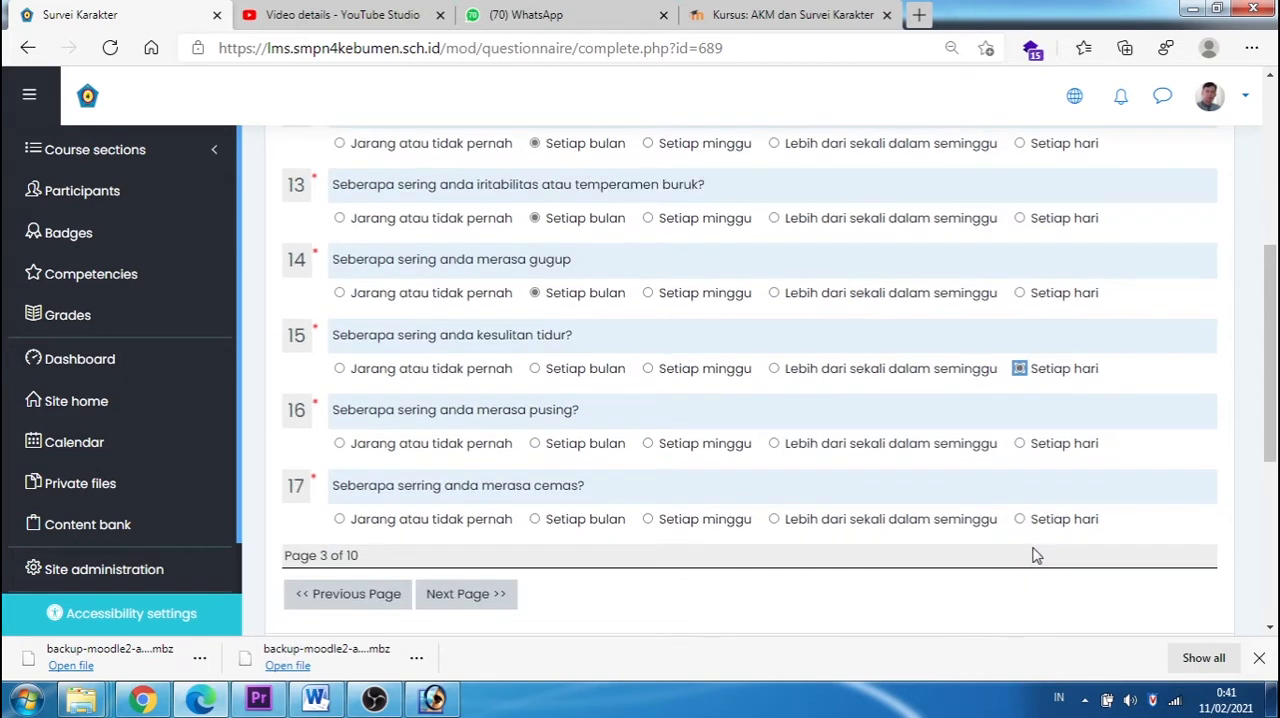
click(1019, 443)
click(1019, 519)
click(453, 594)
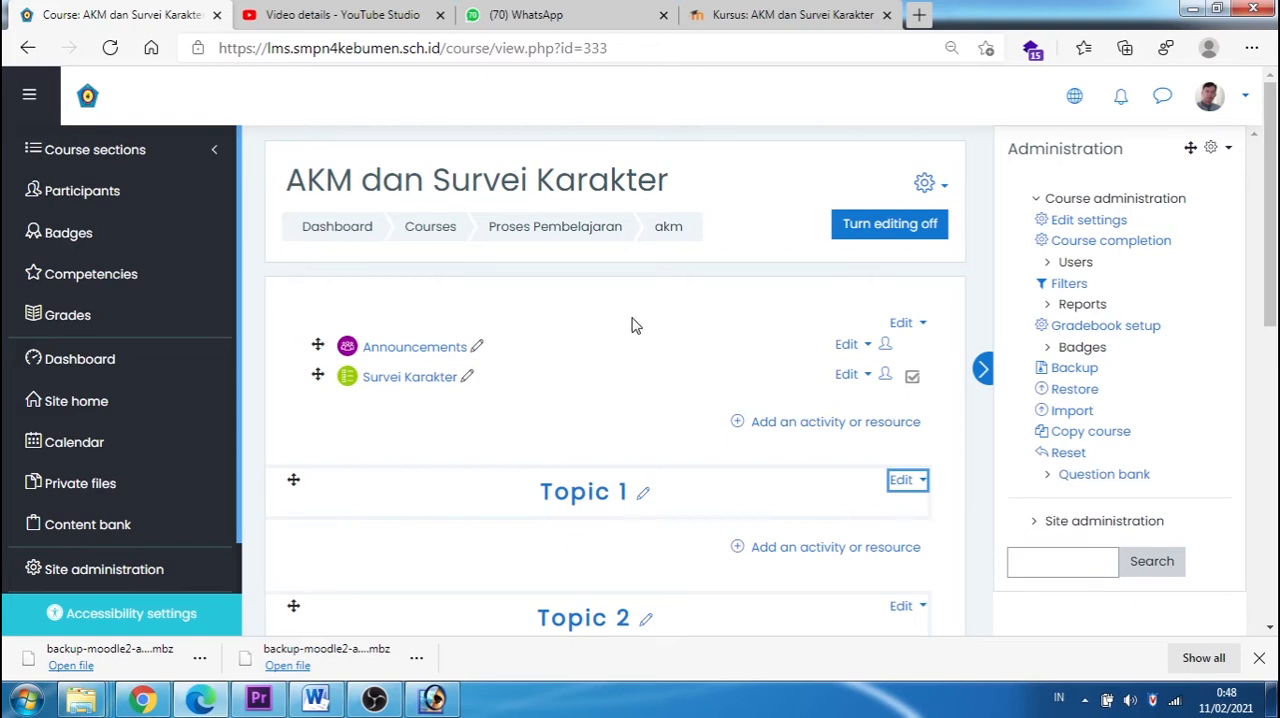
Step: Add a Questionnaire activity named "Angket Peserta Didik" to the course's general section, saving it and returning to the course
click(824, 425)
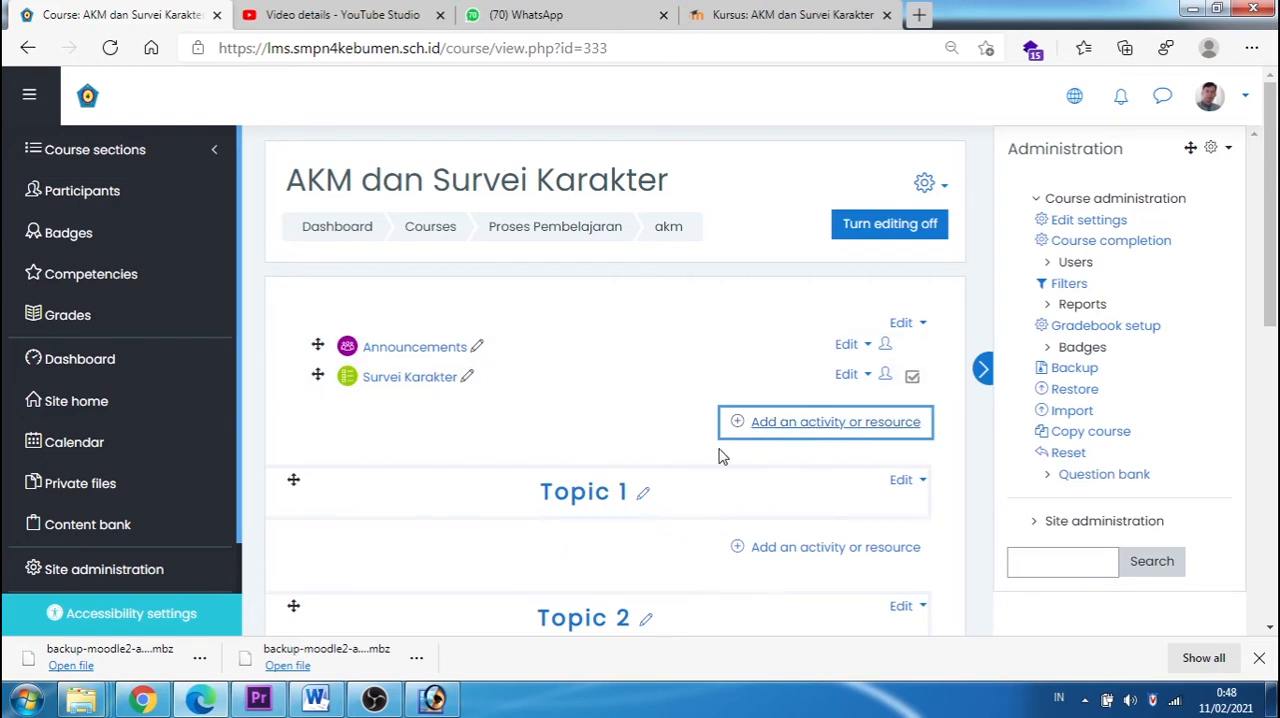
click(746, 434)
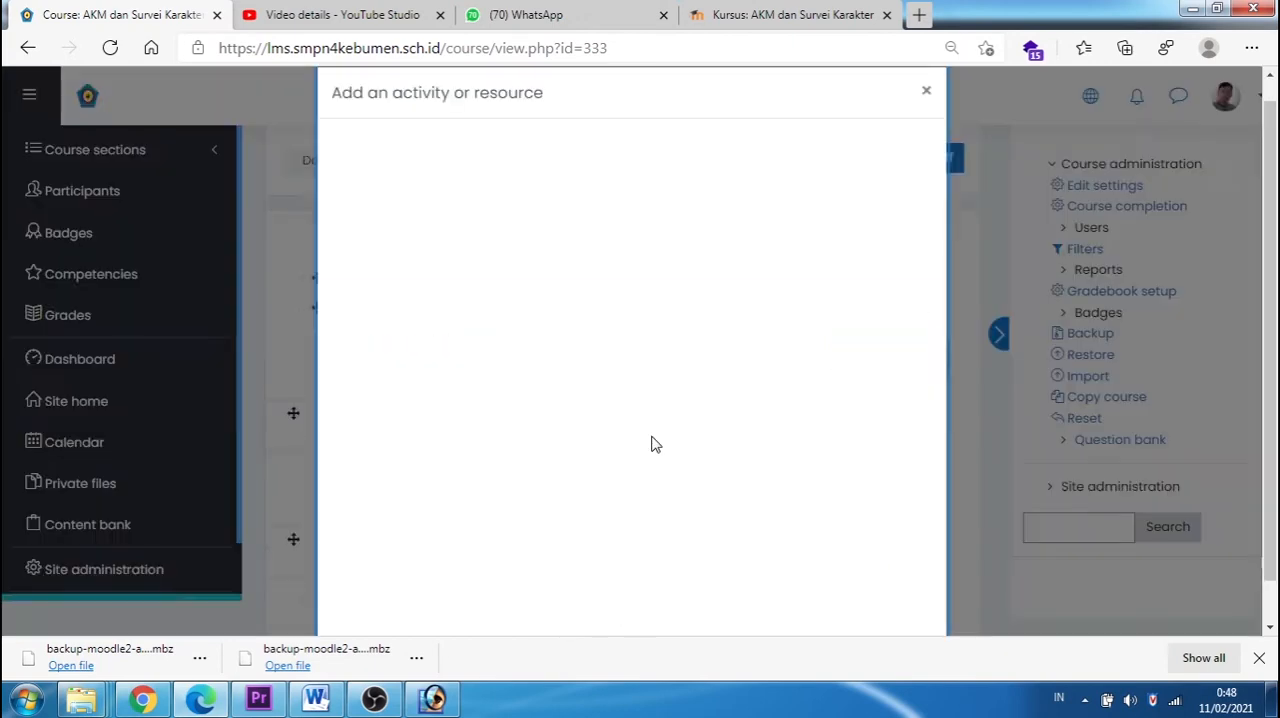
scroll(586, 380, down, 2)
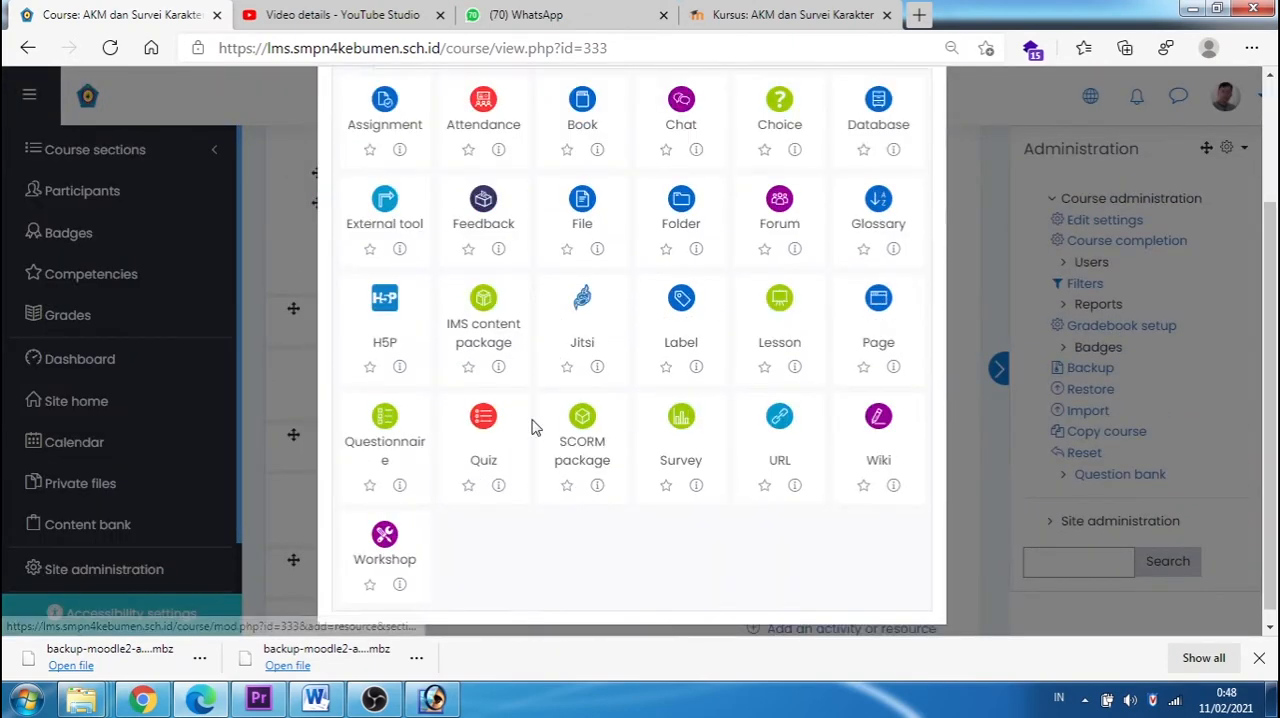
click(388, 407)
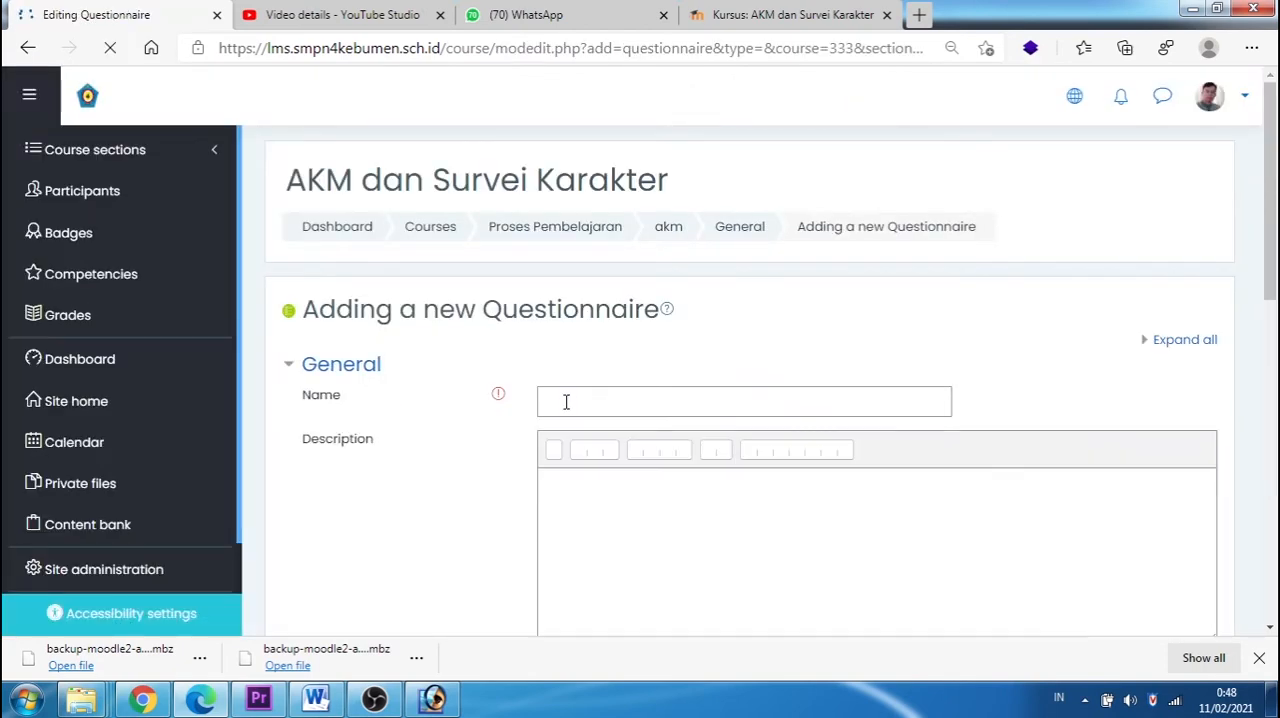
click(568, 400)
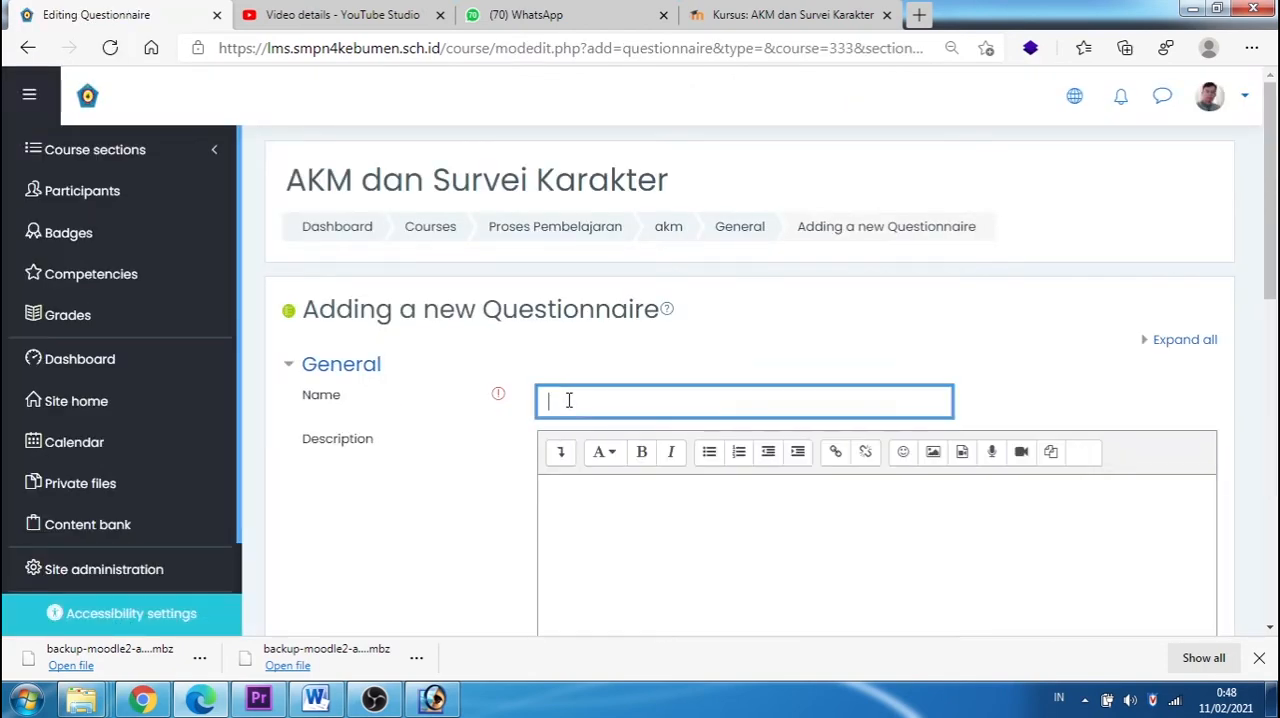
text(Angket Peserta Didik)
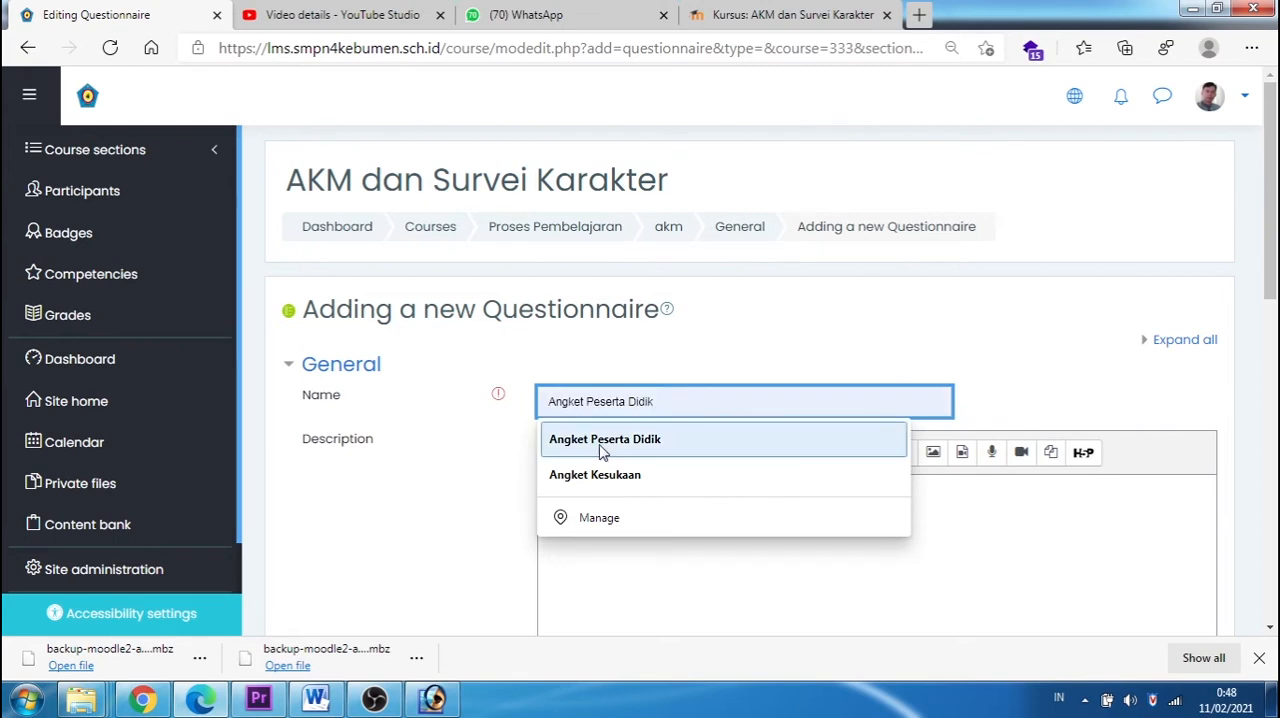
click(600, 441)
scroll(749, 466, down, 6)
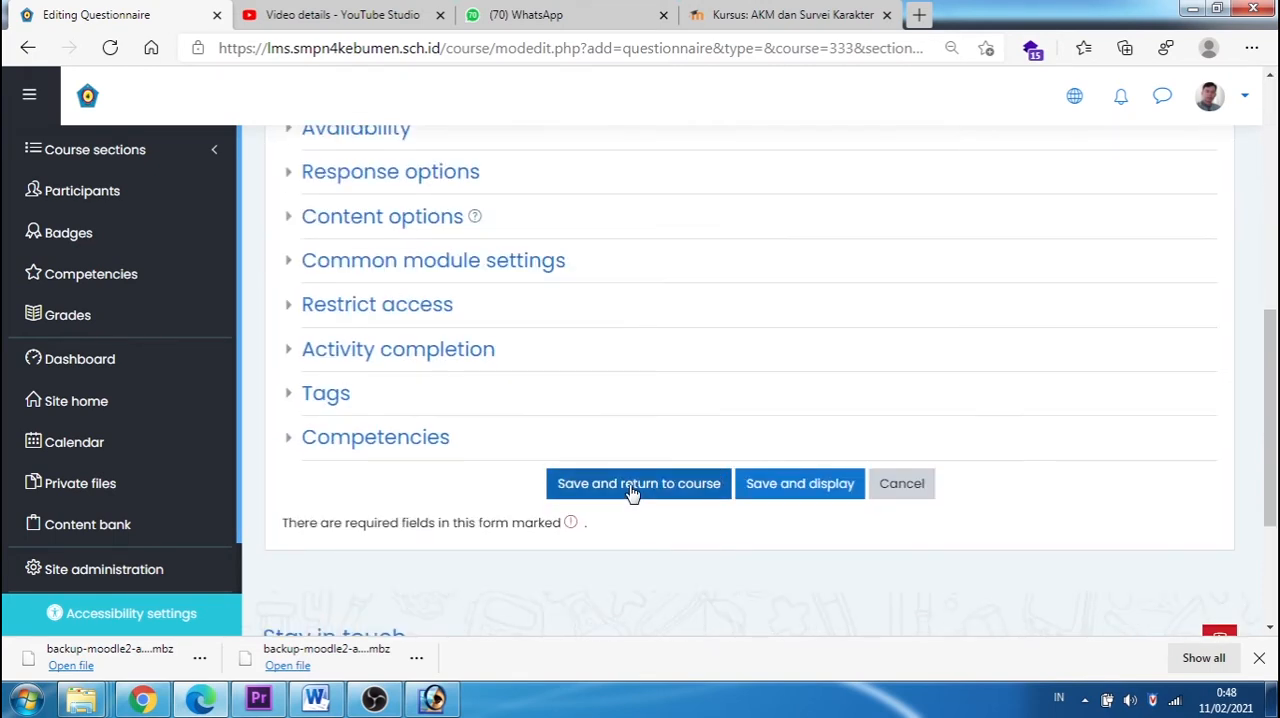
click(632, 486)
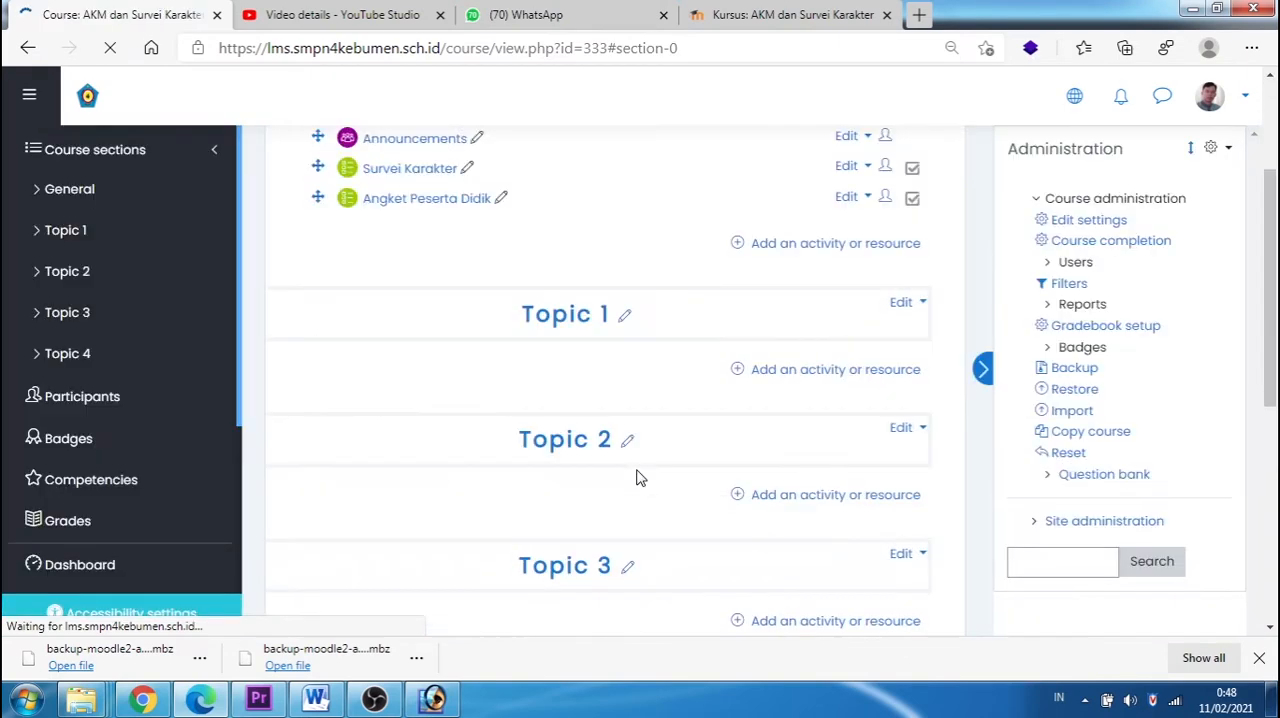
Step: Open the Angket Peserta Didik questionnaire and start adding a question of type Label
scroll(440, 290, up, 2)
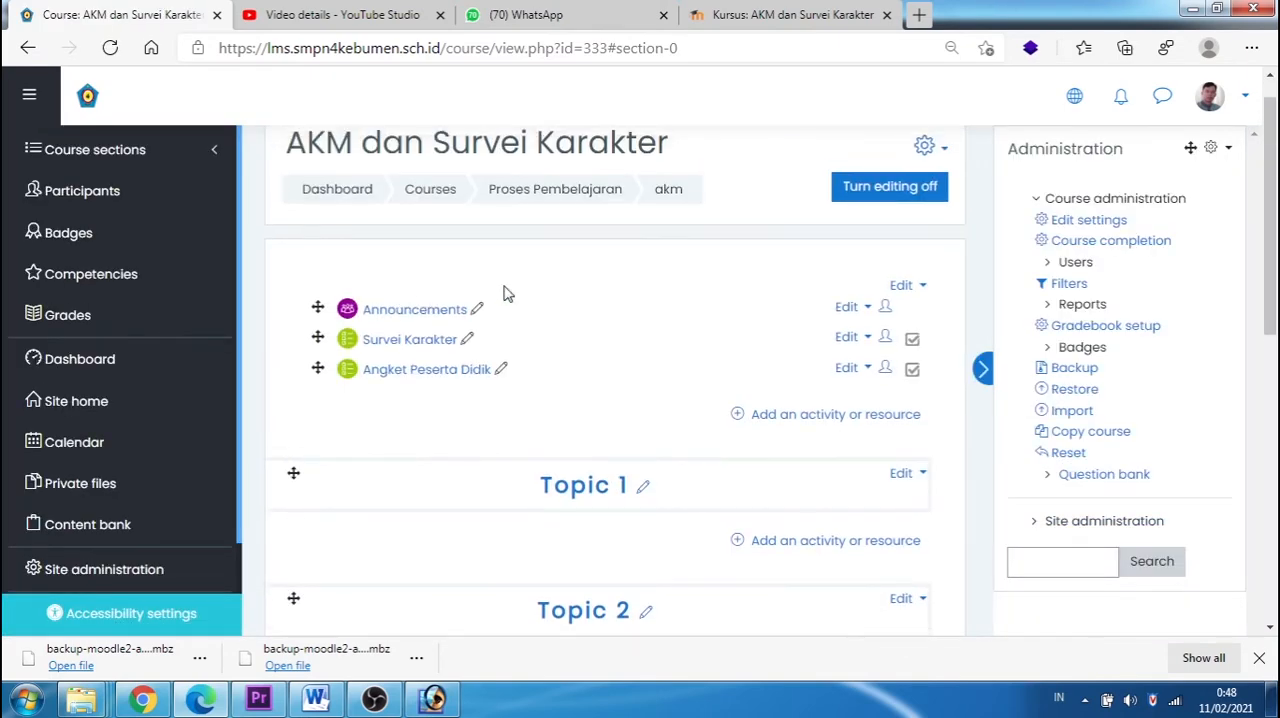
click(448, 372)
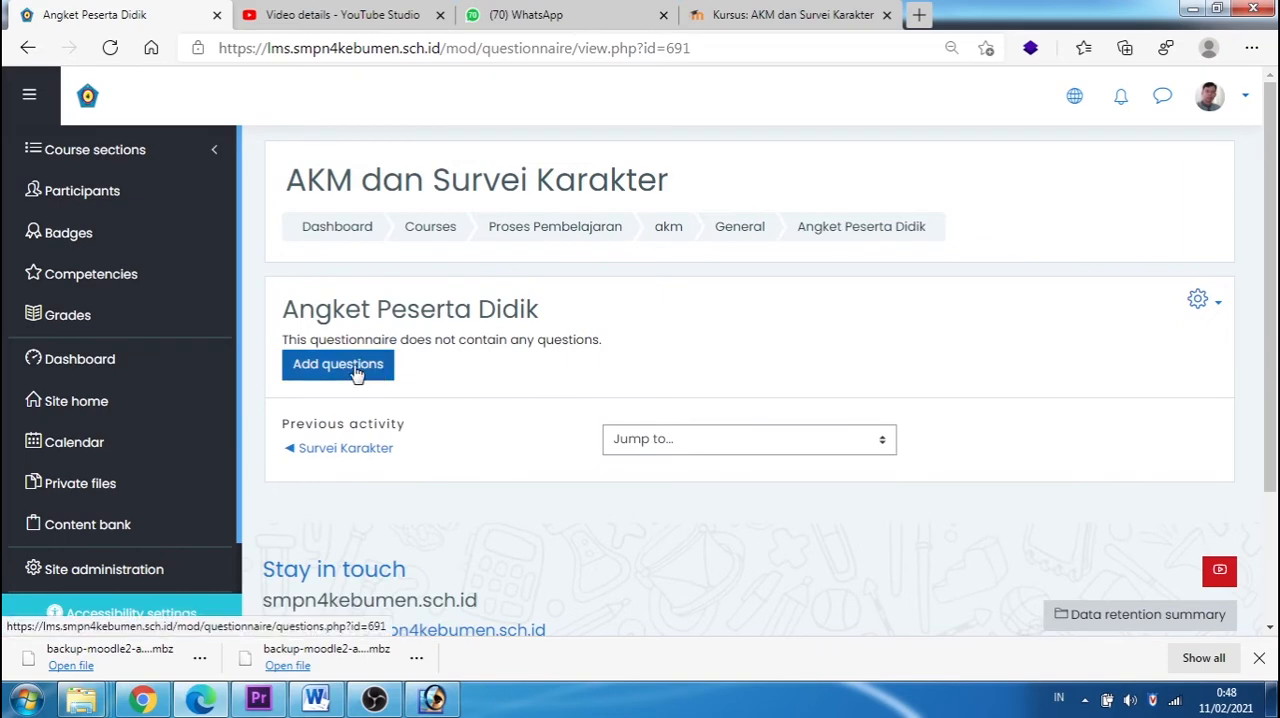
click(355, 374)
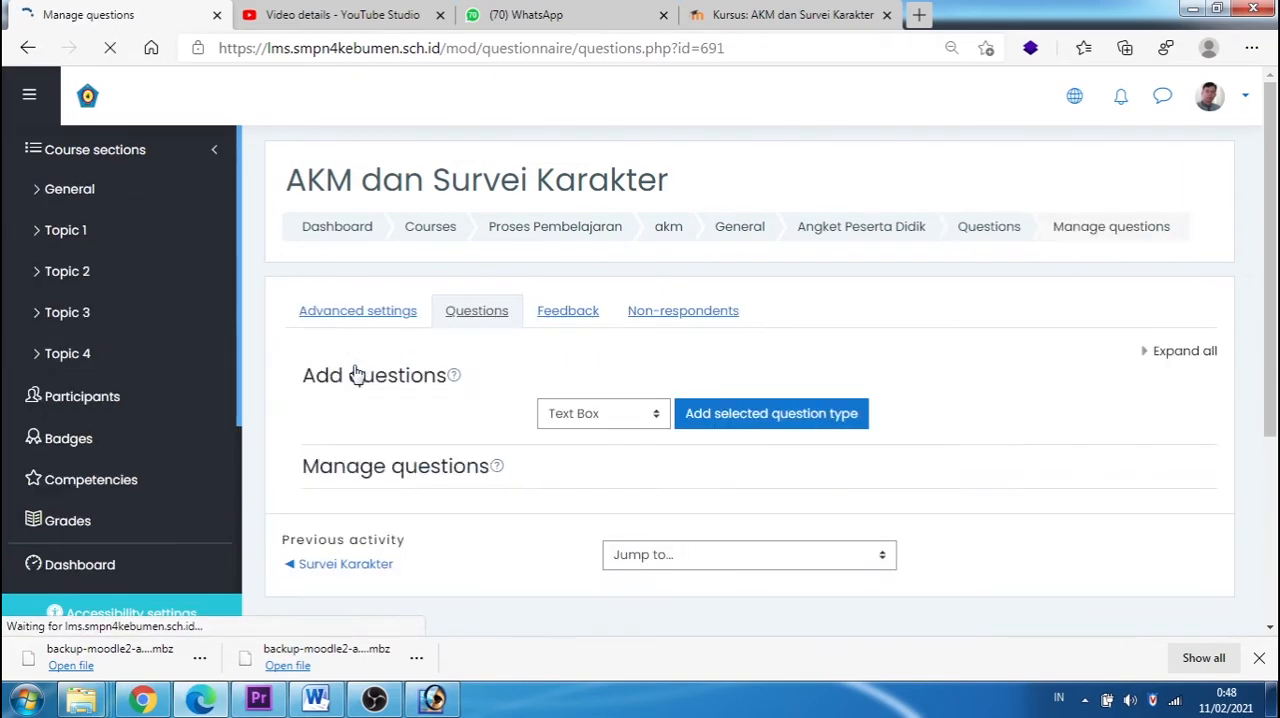
click(659, 417)
click(583, 525)
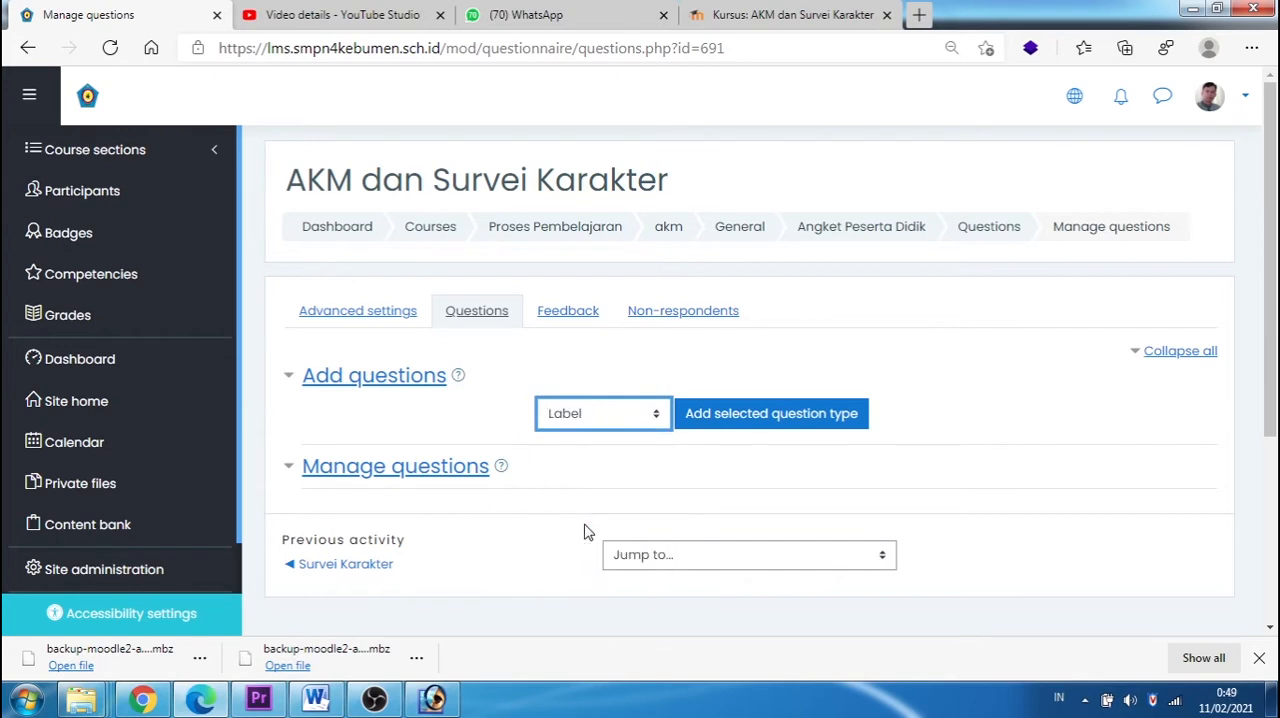
click(757, 420)
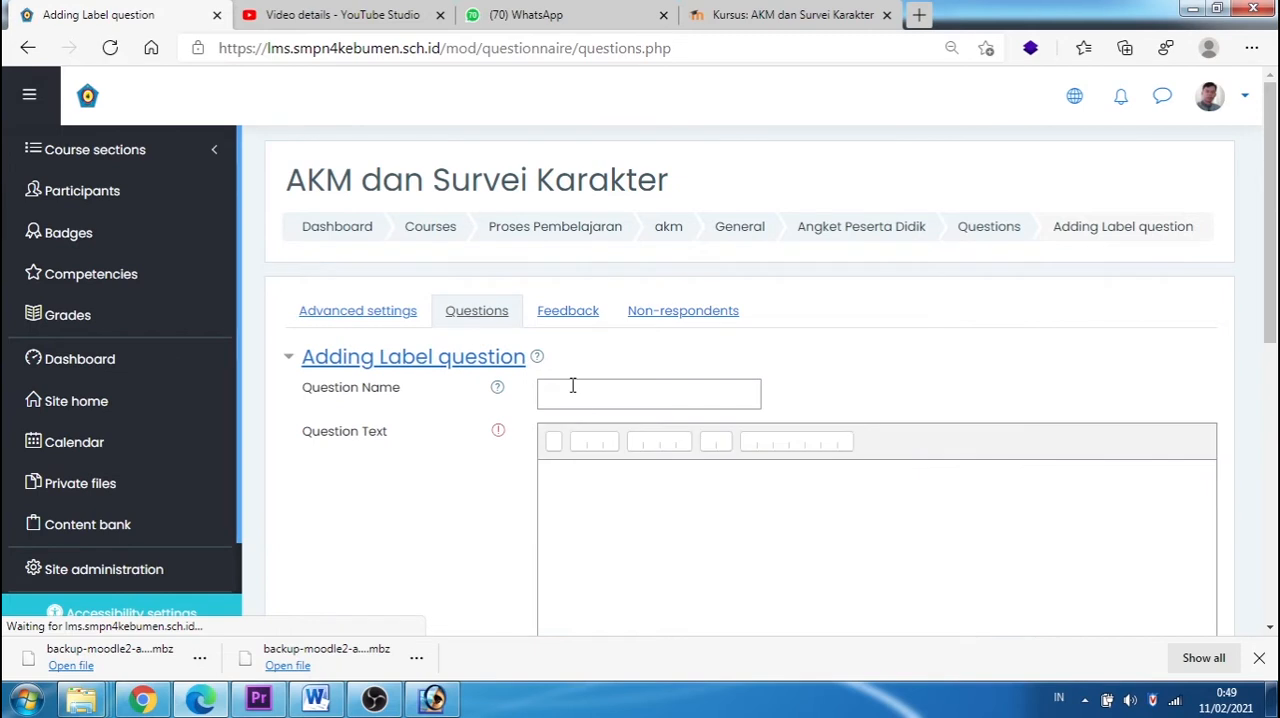
Step: Enter "pengantar" as the question name of the label question
click(575, 397)
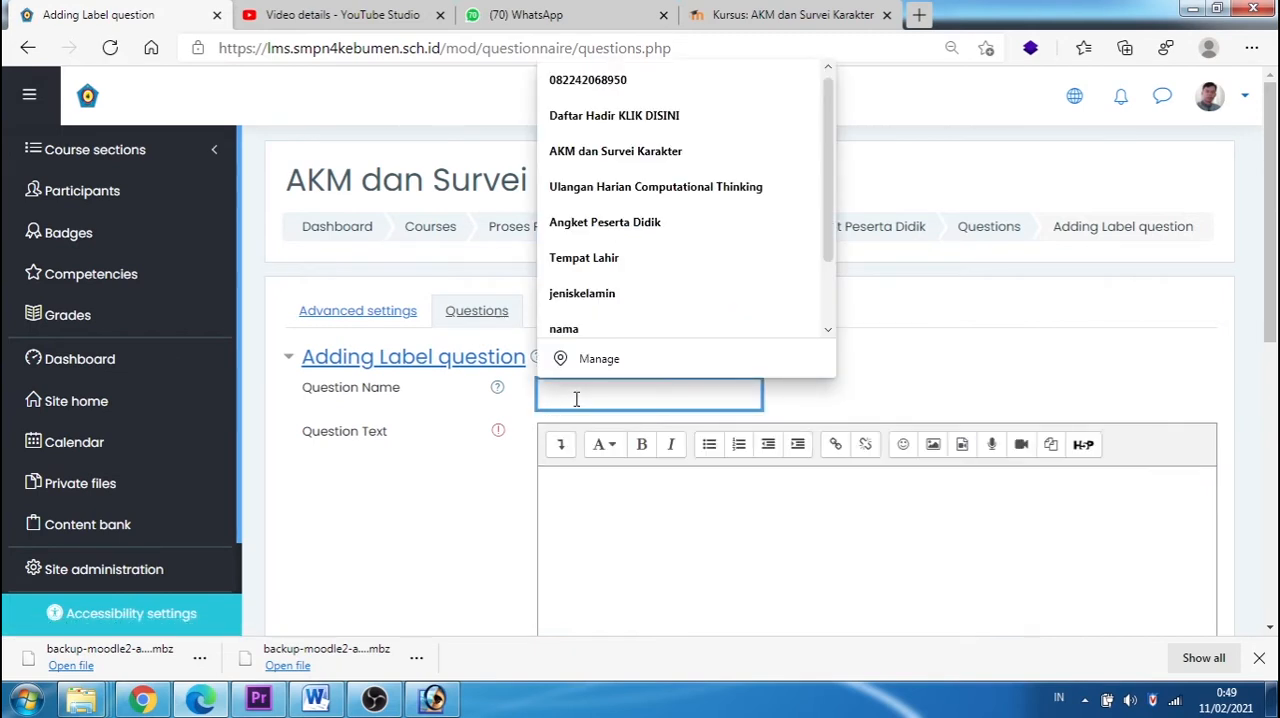
text(peng)
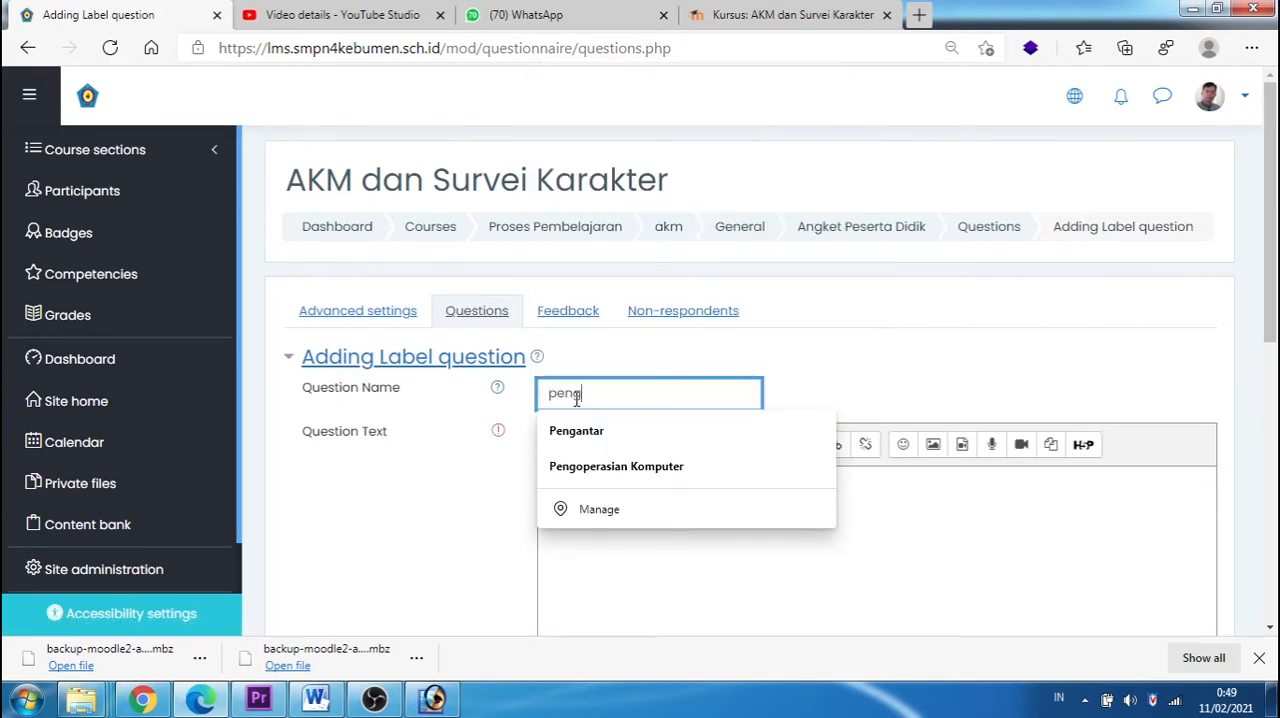
text(tar)
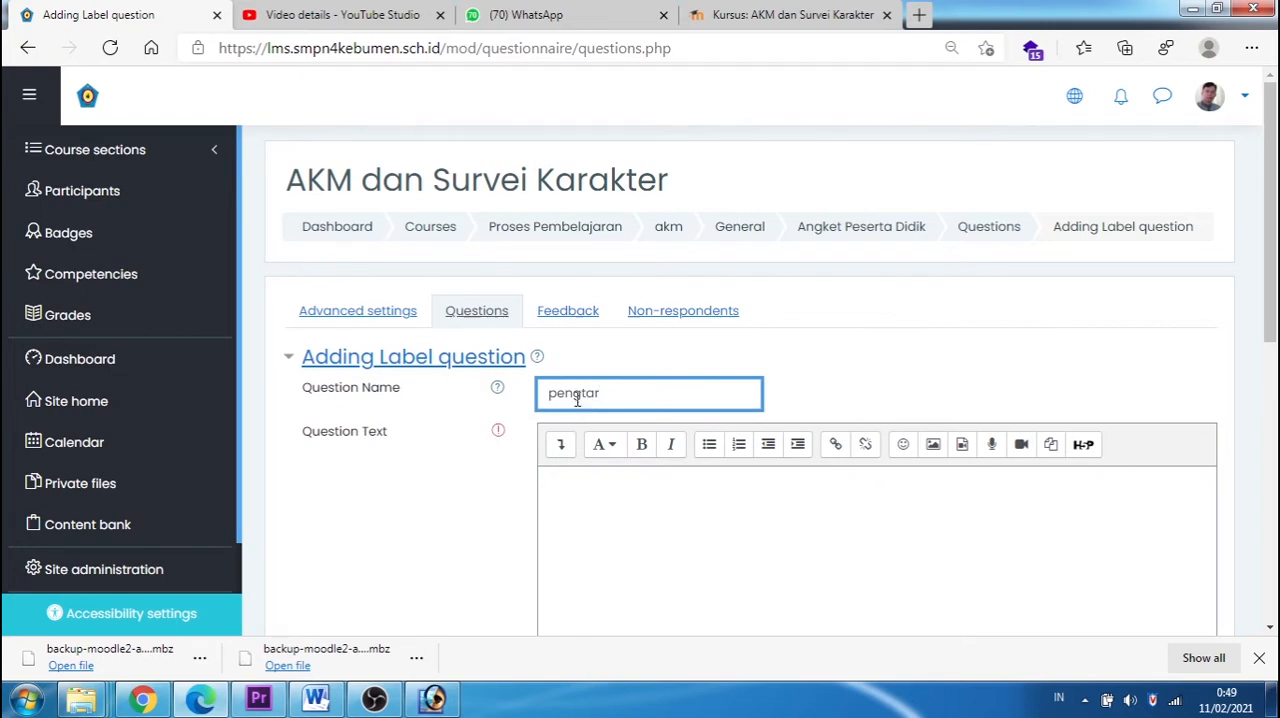
click(578, 395)
text(an)
Step: Enter "Kepada peserta didik agar mengisi angket di bawah ini dengan jujur" as the label's question text and save the question
click(597, 552)
text(Kepa)
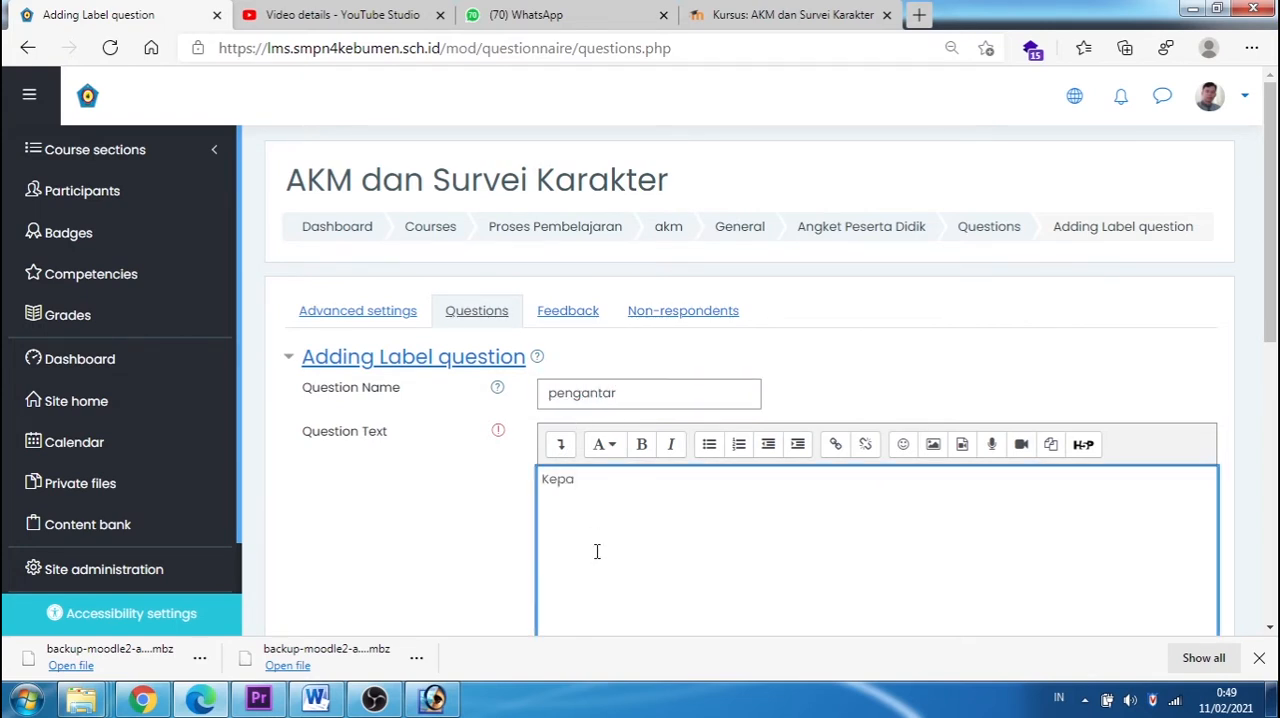
text(da peserta didik agarm)
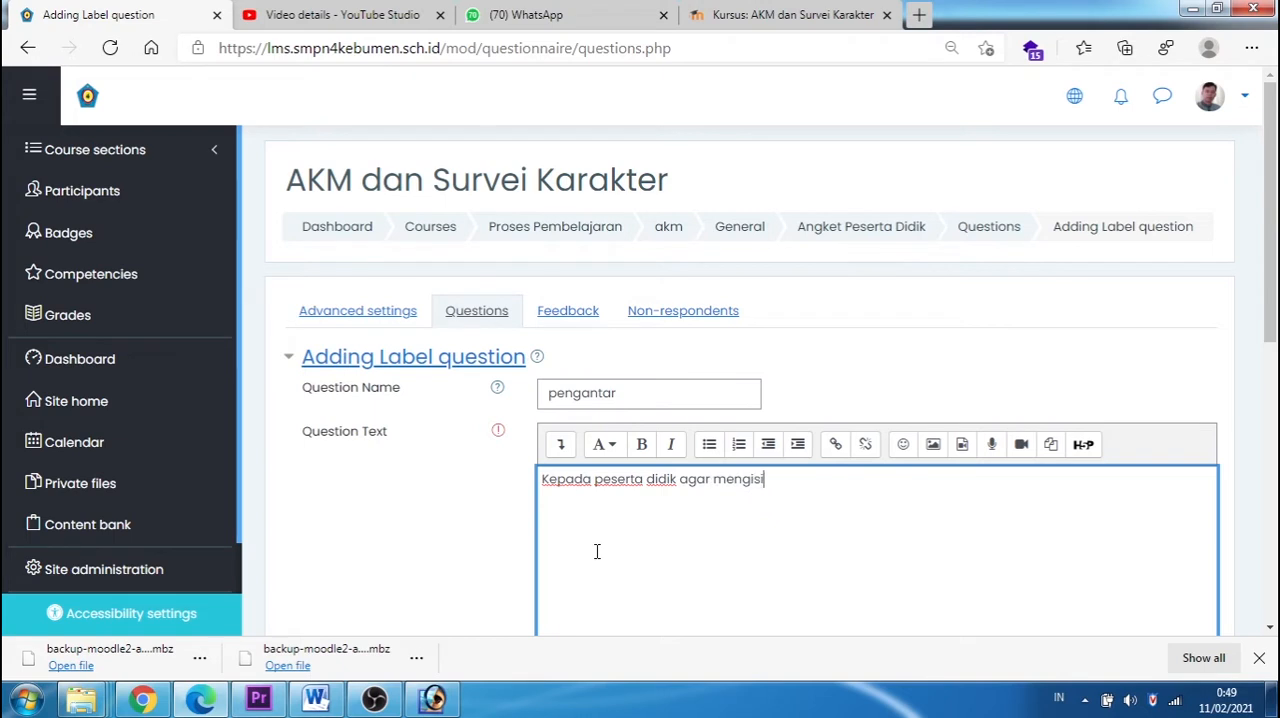
text(engisi angket di bawwah)
text(ah )
text(ini dengan jujur)
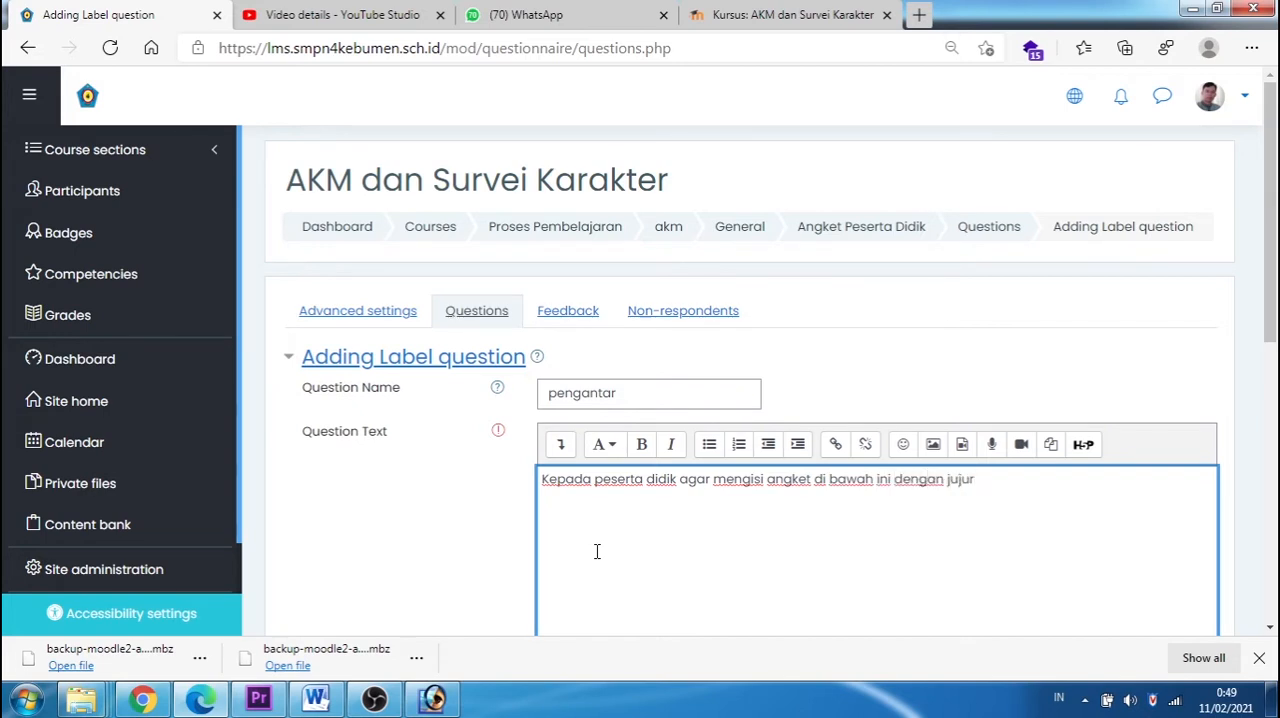
scroll(541, 440, down, 1)
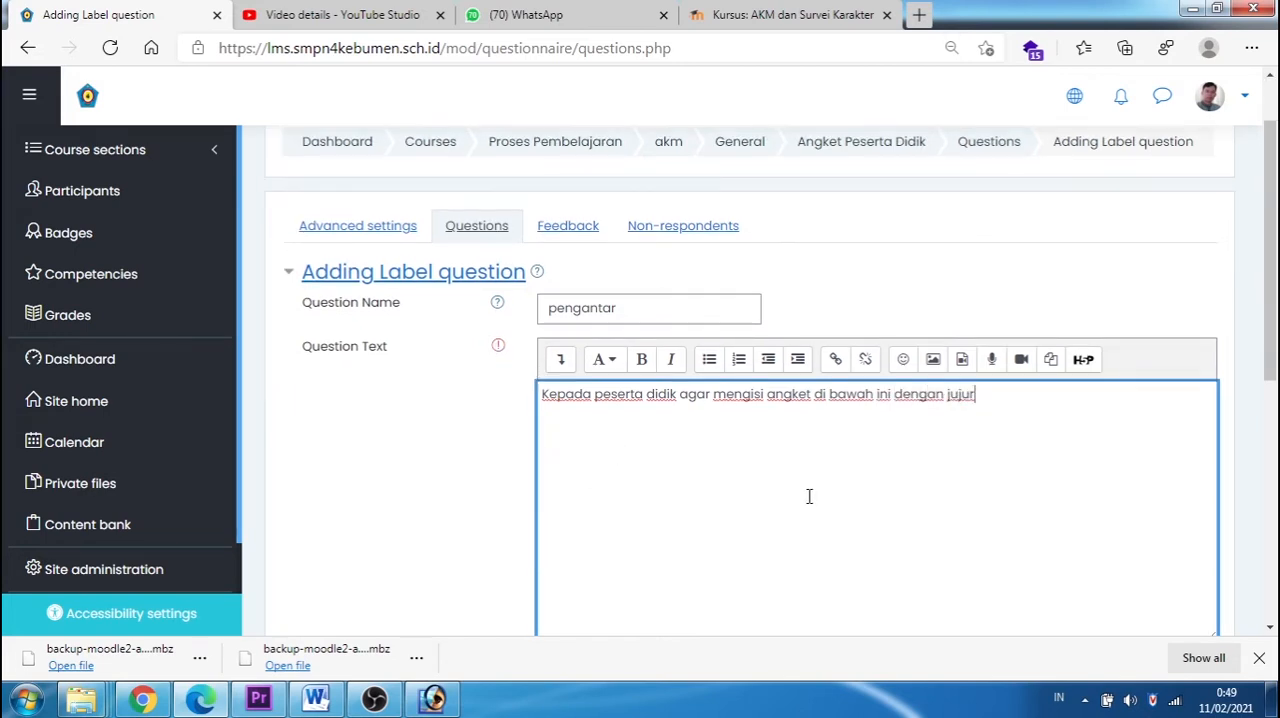
scroll(809, 496, down, 1)
click(641, 593)
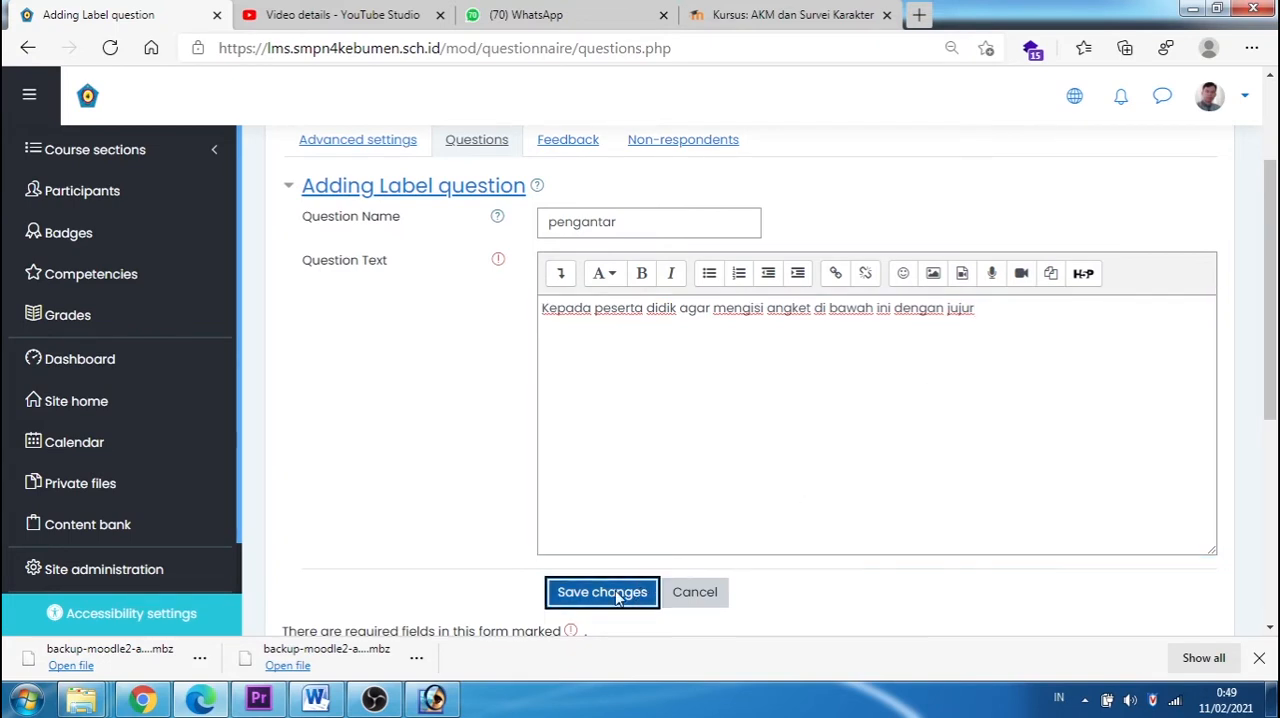
click(617, 600)
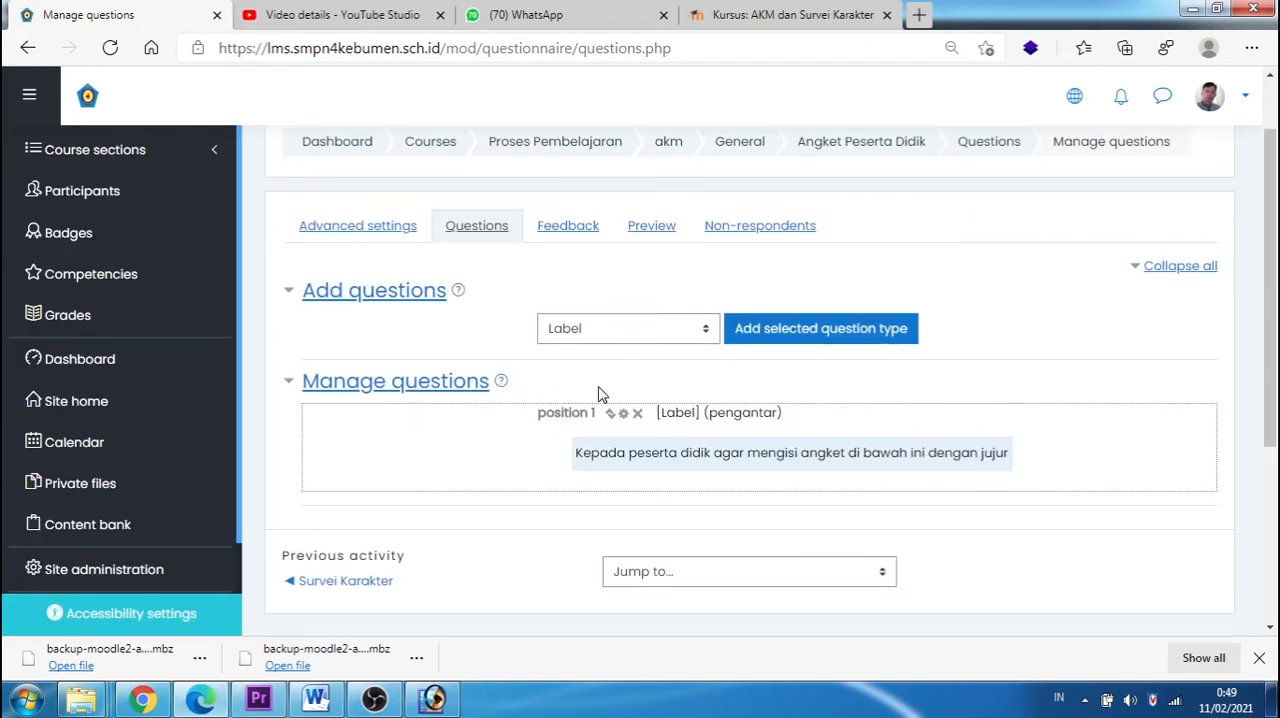
Step: Add a Text Box question named "nama lengkap" and make its response required
click(706, 333)
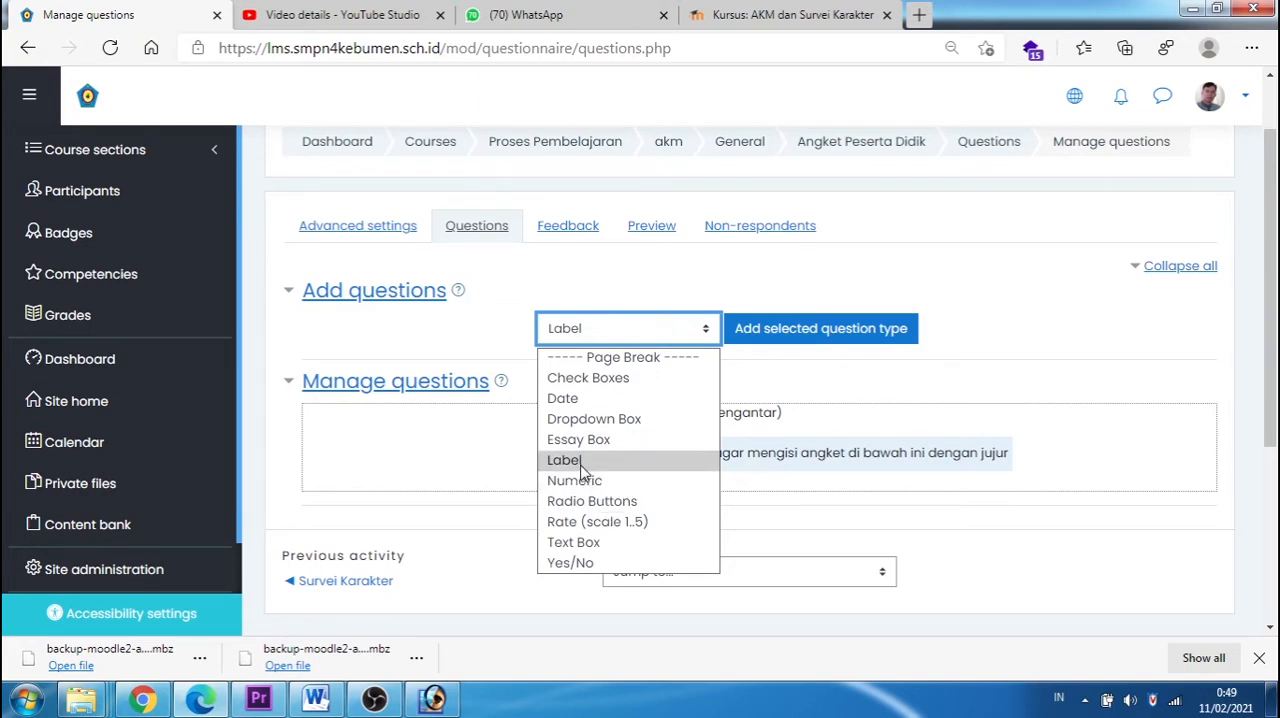
click(575, 543)
click(753, 336)
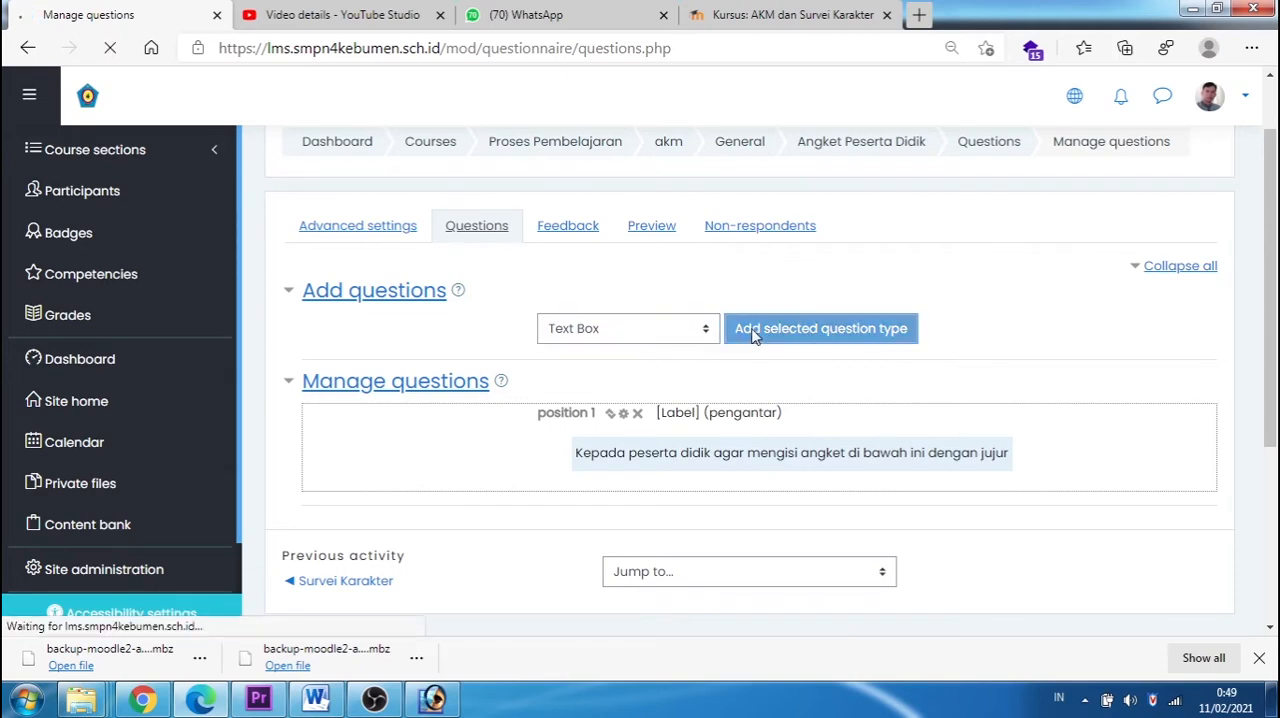
click(623, 434)
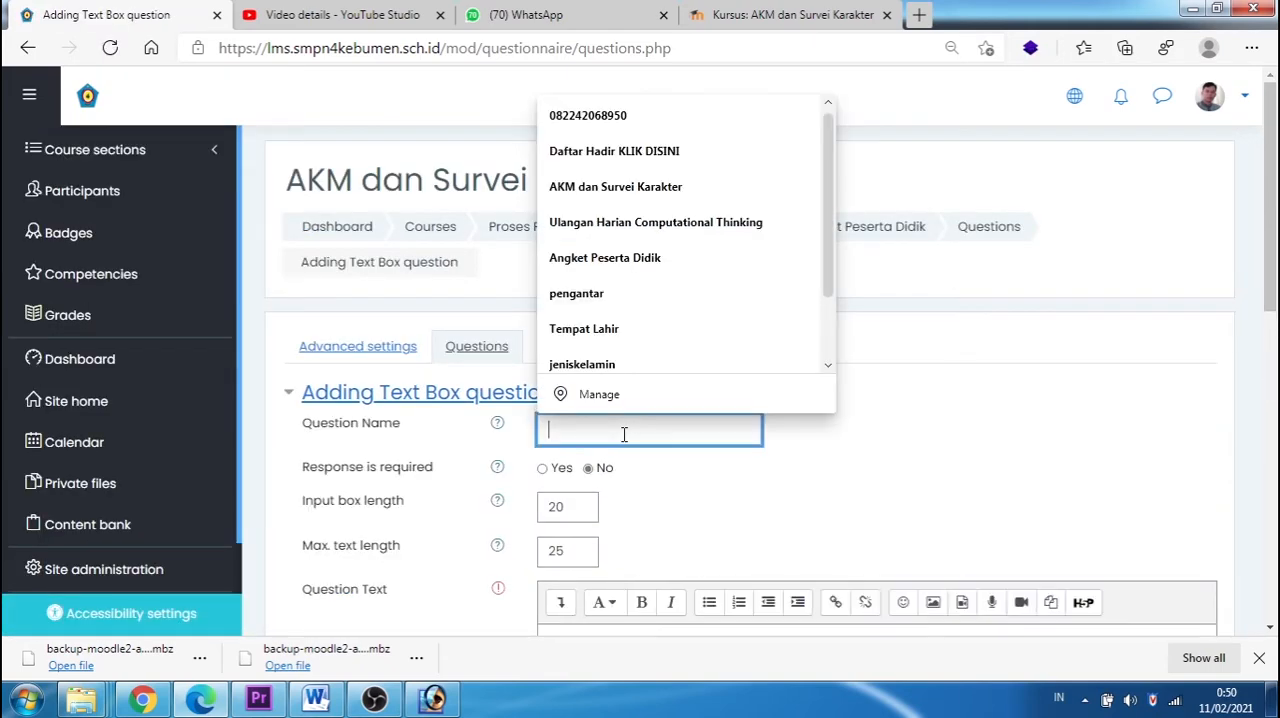
text(nama le)
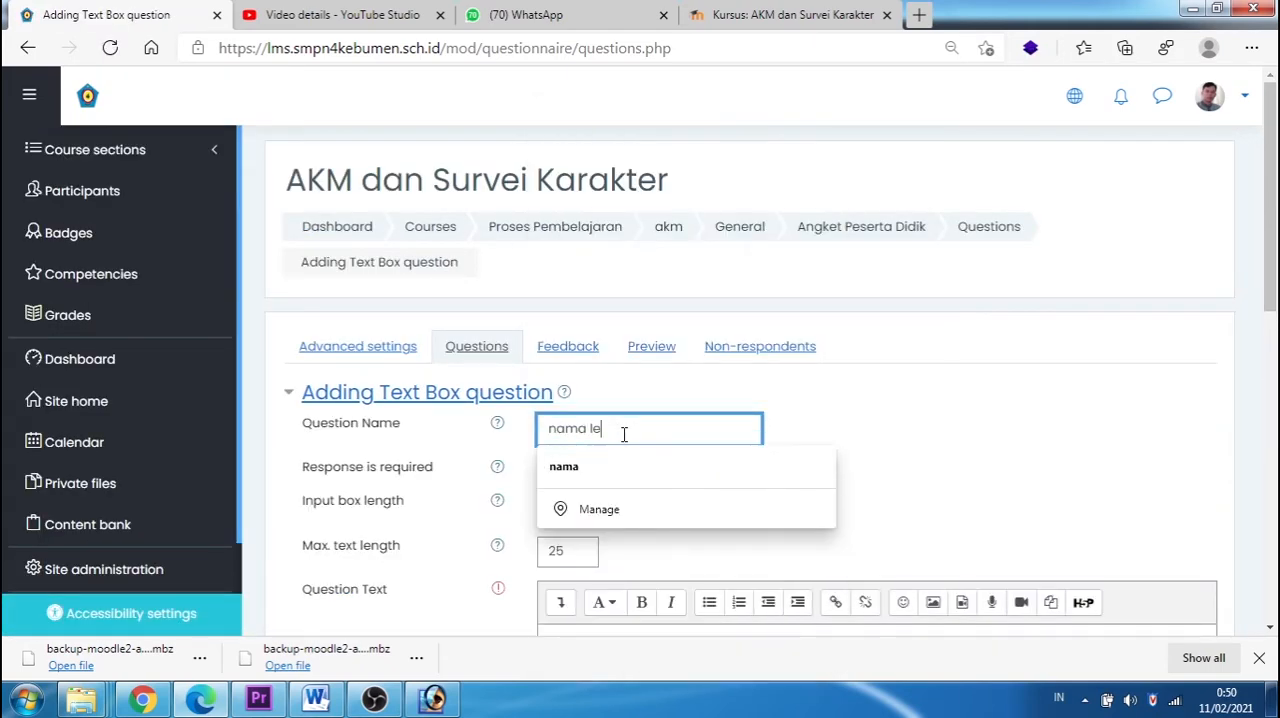
text(ngkap)
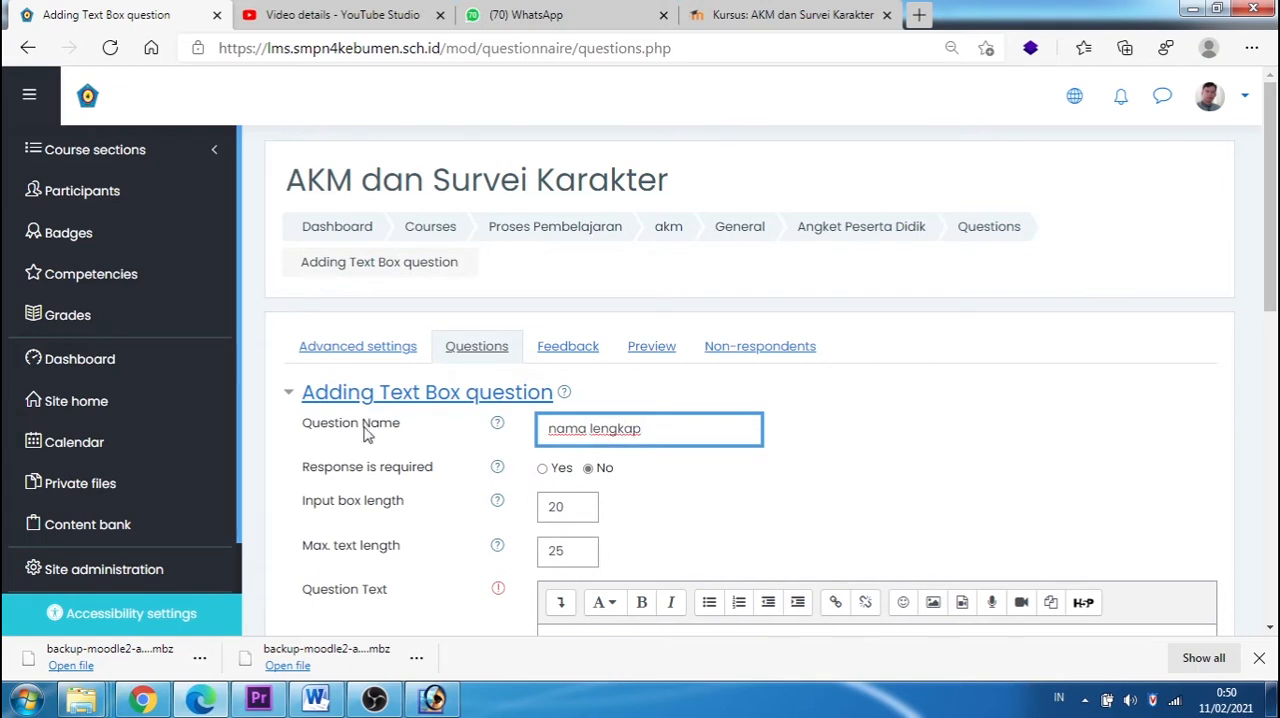
click(542, 470)
Step: Set the nama lengkap question's input box length to 90 and its maximum text length to 92
scroll(586, 472, down, 1)
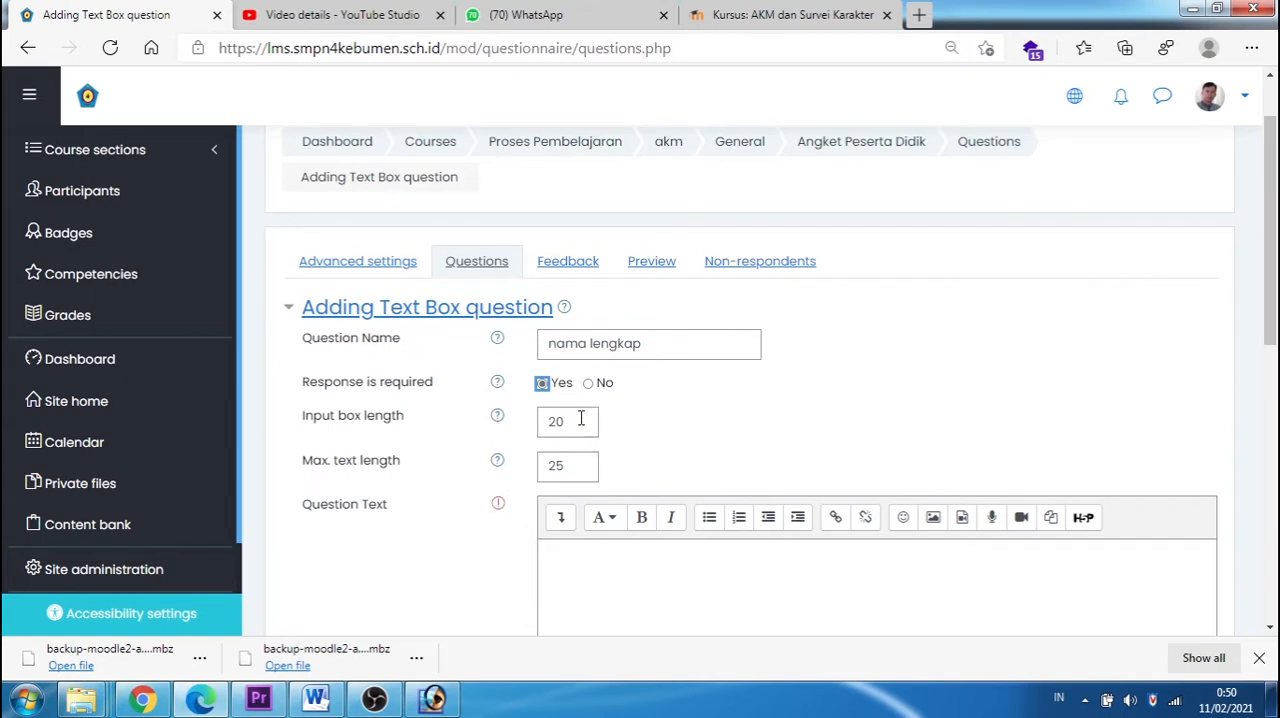
double_click(578, 422)
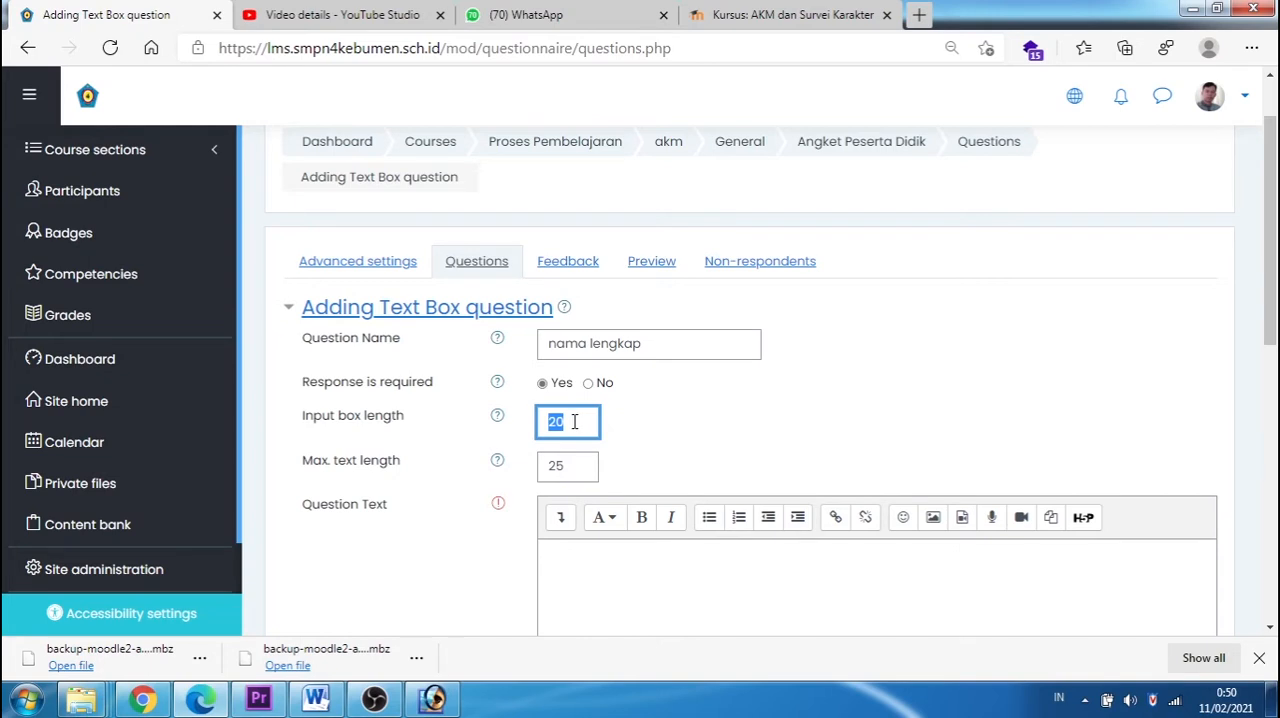
text(90)
double_click(569, 467)
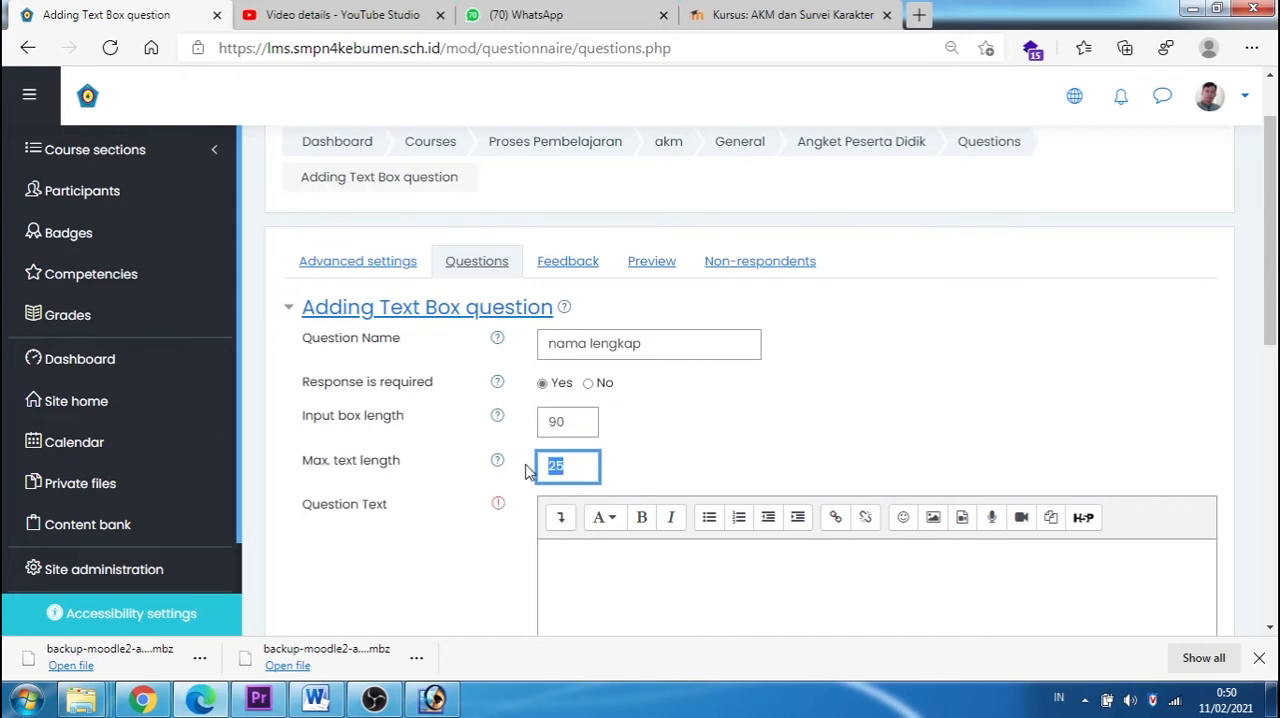
text(92)
Step: Enter "Isikan Nama Lengkap anda :" as the question text of the nama lengkap question and save it
scroll(486, 473, down, 3)
click(601, 477)
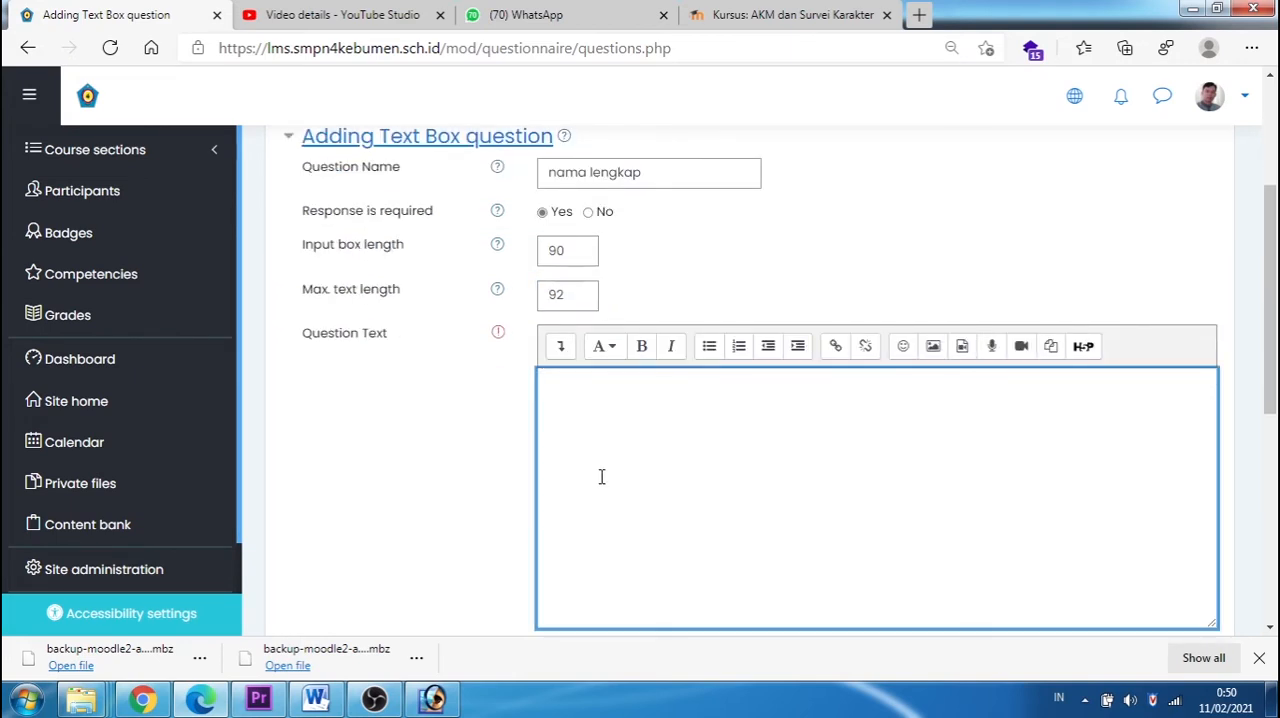
text(Nama)
text( Leng)
text(Isikan )
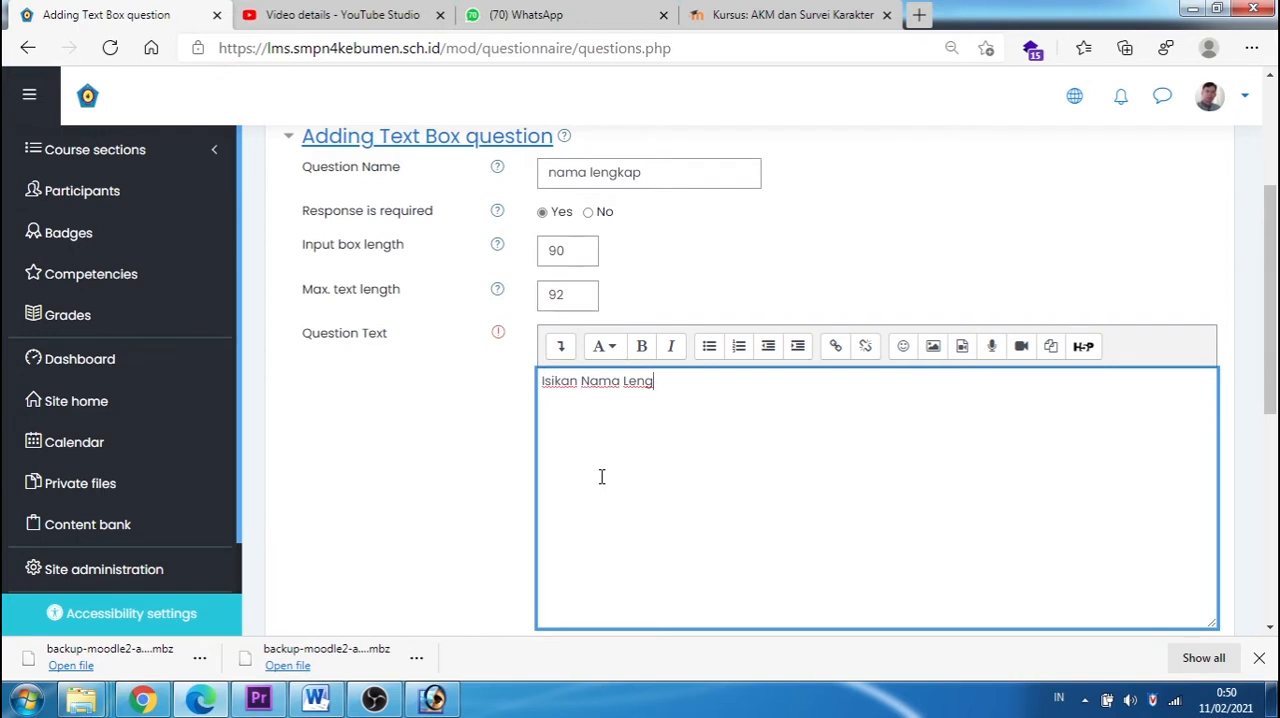
text(kap anda)
scroll(601, 476, down, 2)
click(603, 498)
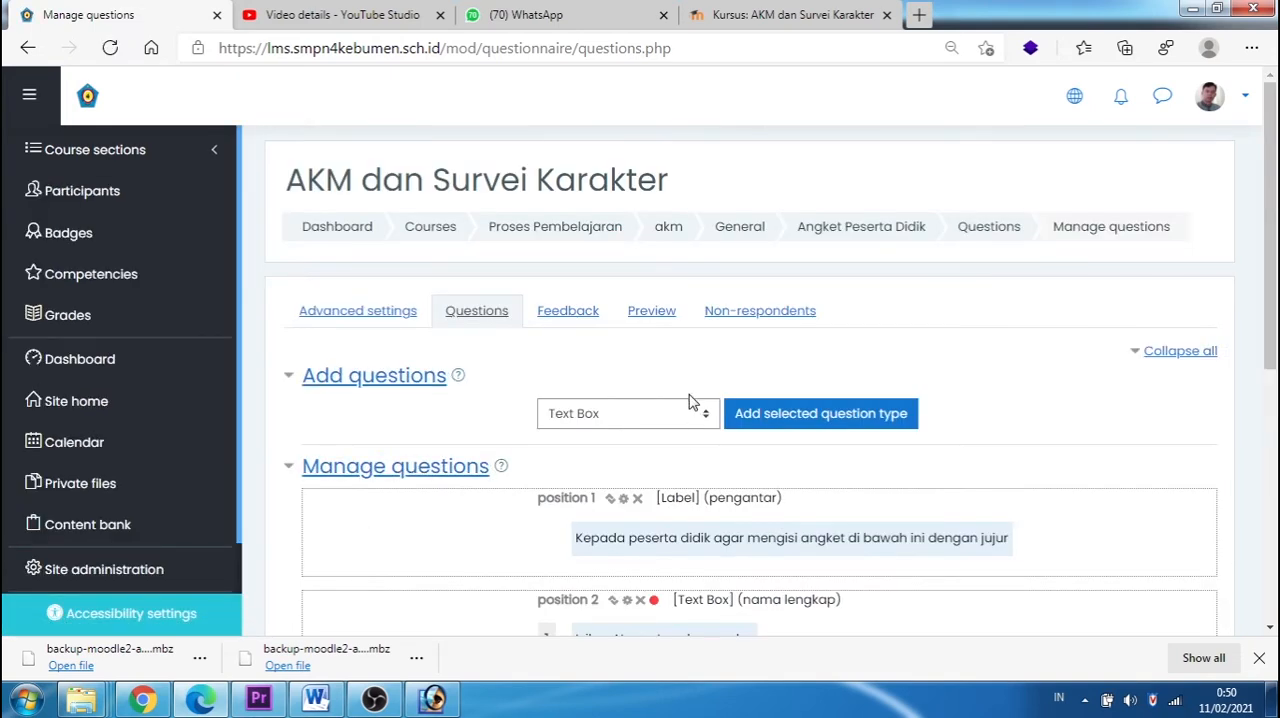
Step: Review the saved questions and preview the Angket Peserta Didik questionnaire, checking the introductory label and the full-name answer box
scroll(688, 401, down, 3)
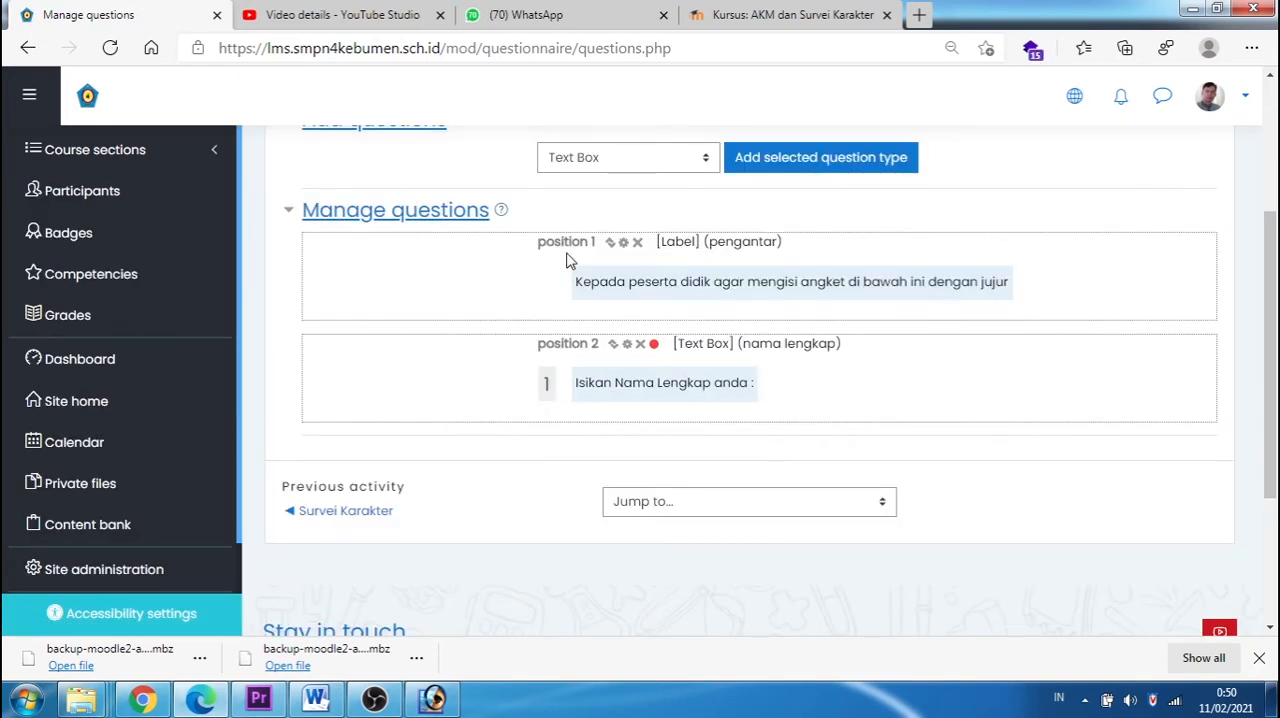
drag(595, 283, 938, 292)
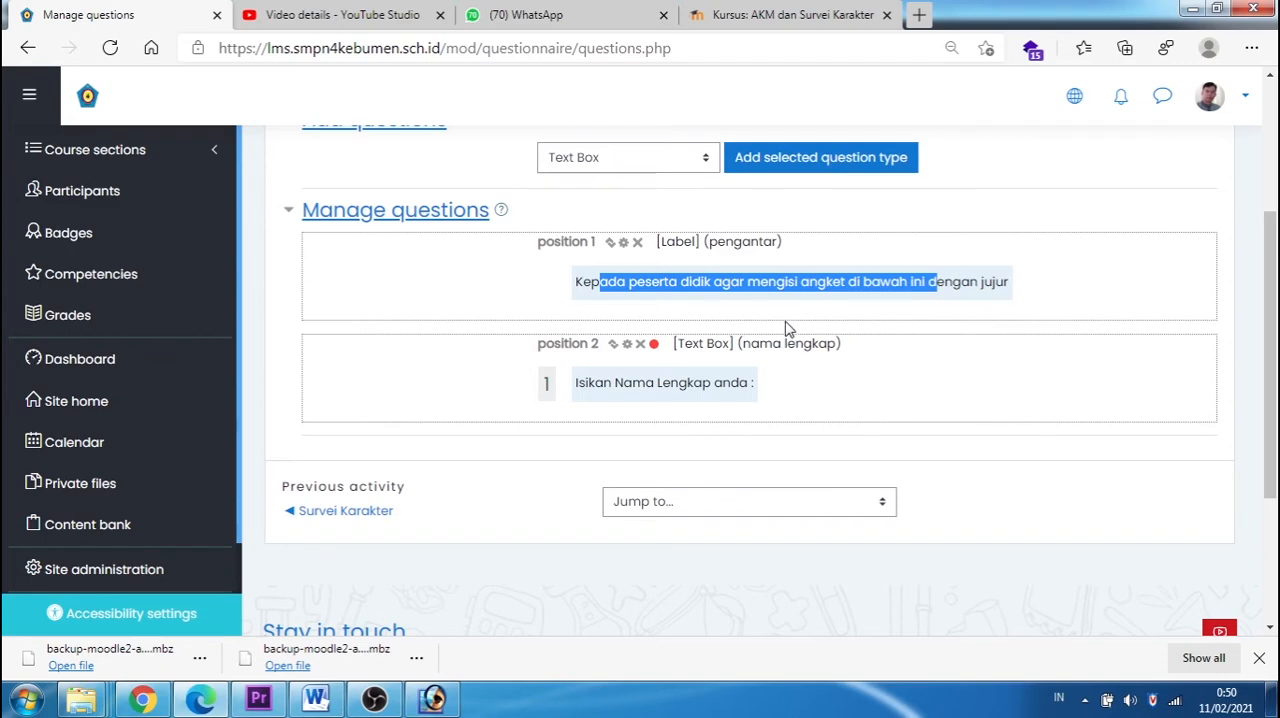
scroll(785, 328, up, 3)
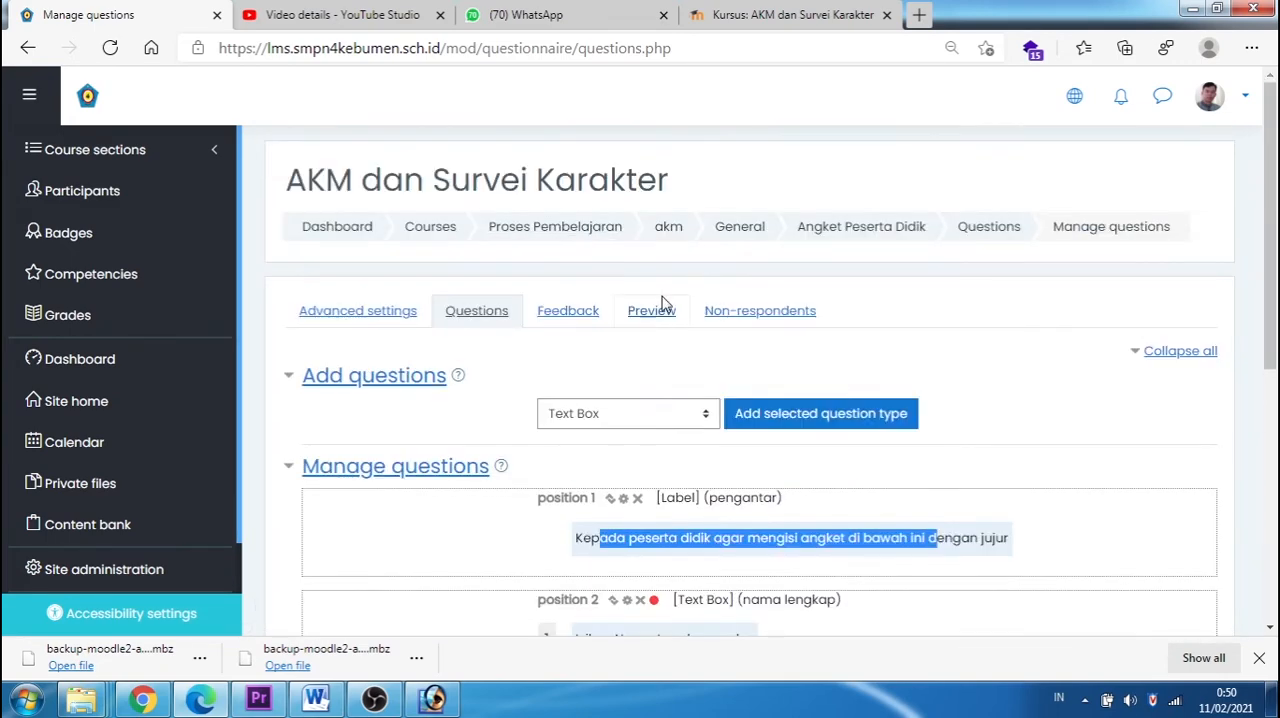
click(655, 313)
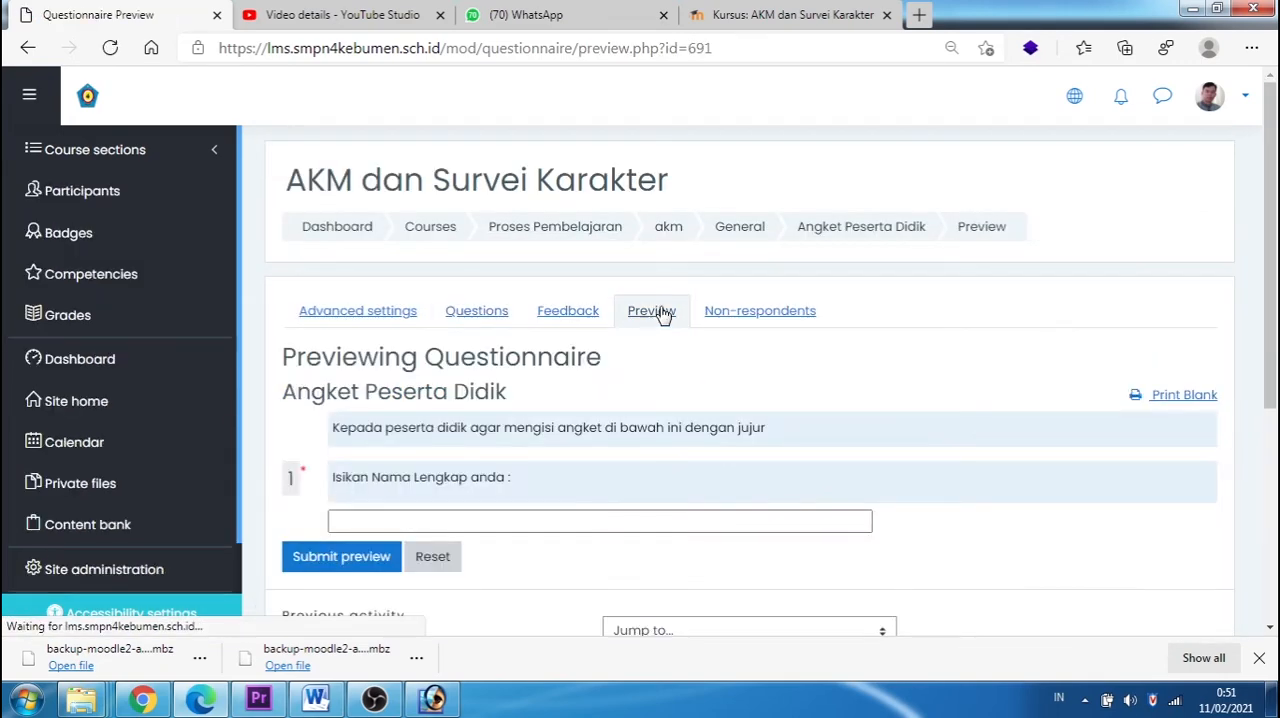
drag(428, 343, 777, 343)
click(371, 437)
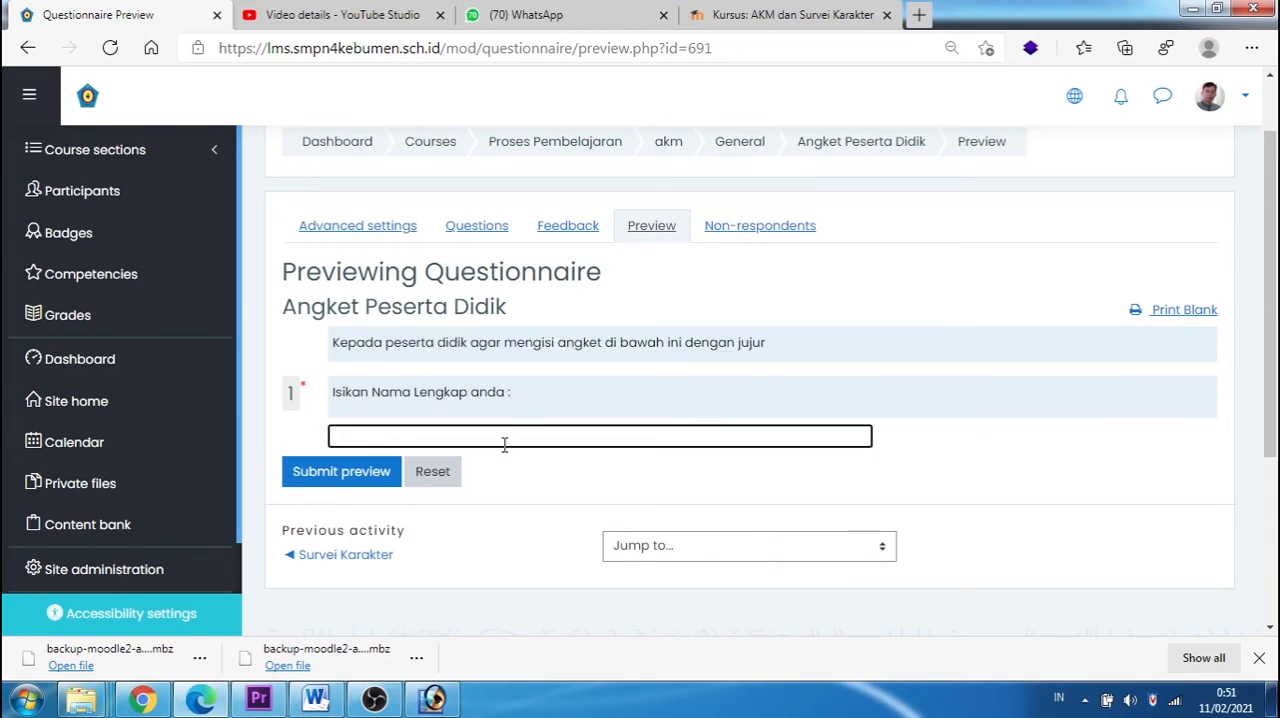
Step: Return to the question management page and add another Text Box question named "Tempat Lahir"
click(482, 229)
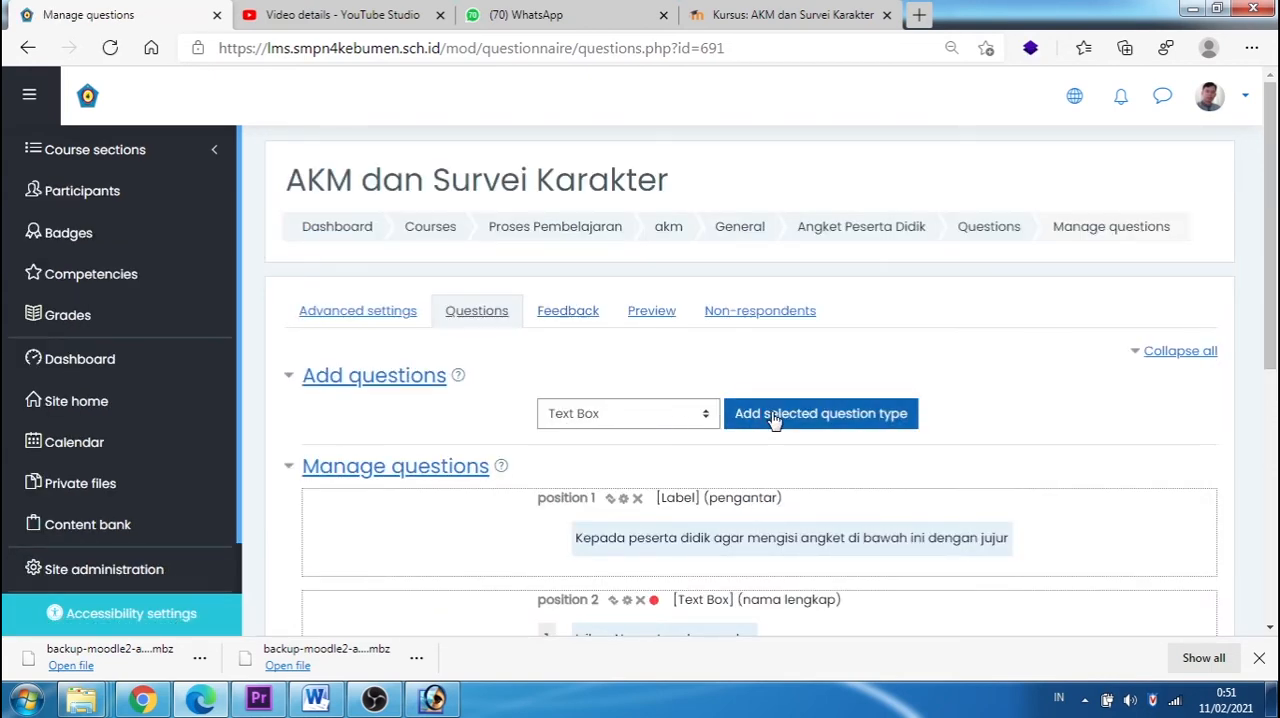
click(773, 421)
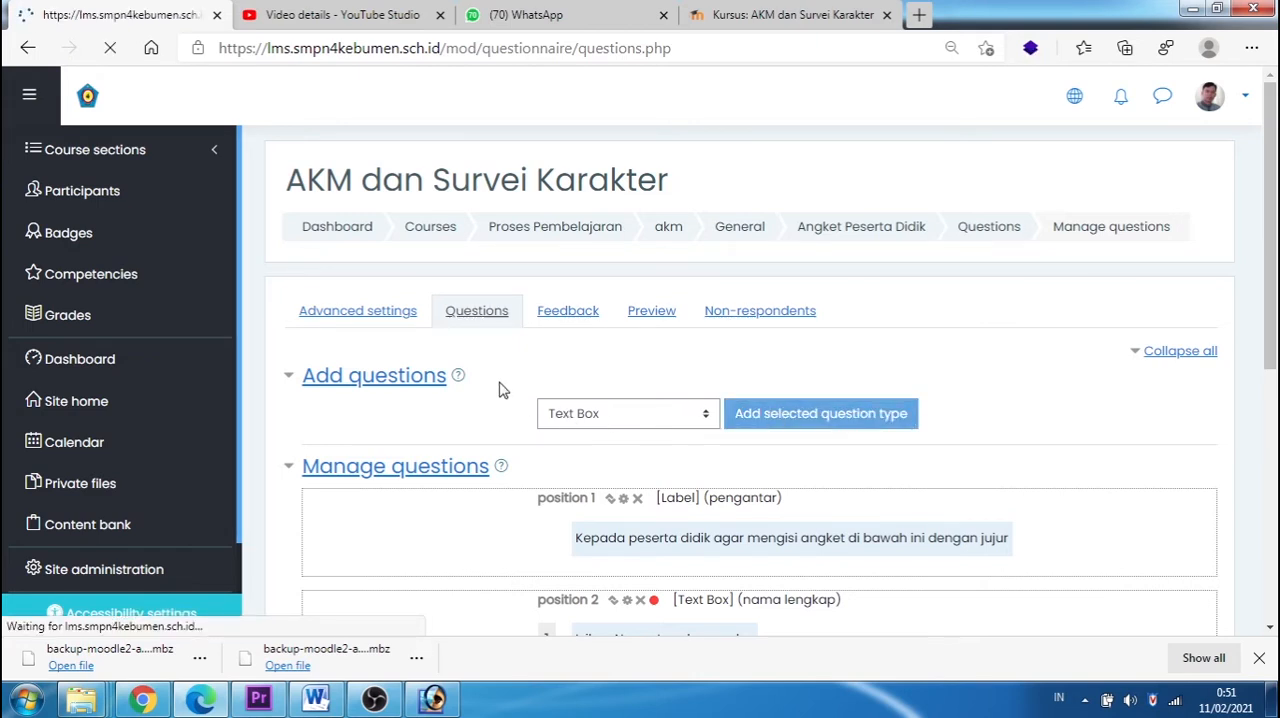
click(573, 429)
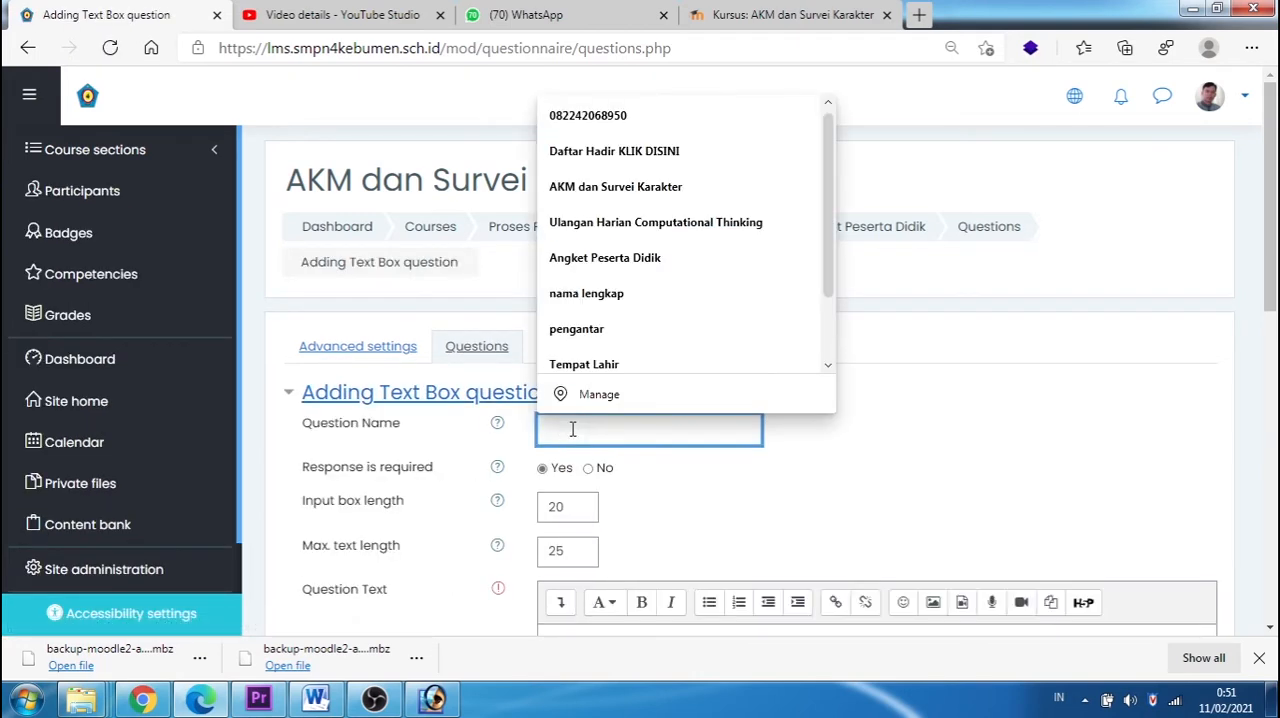
text(temp)
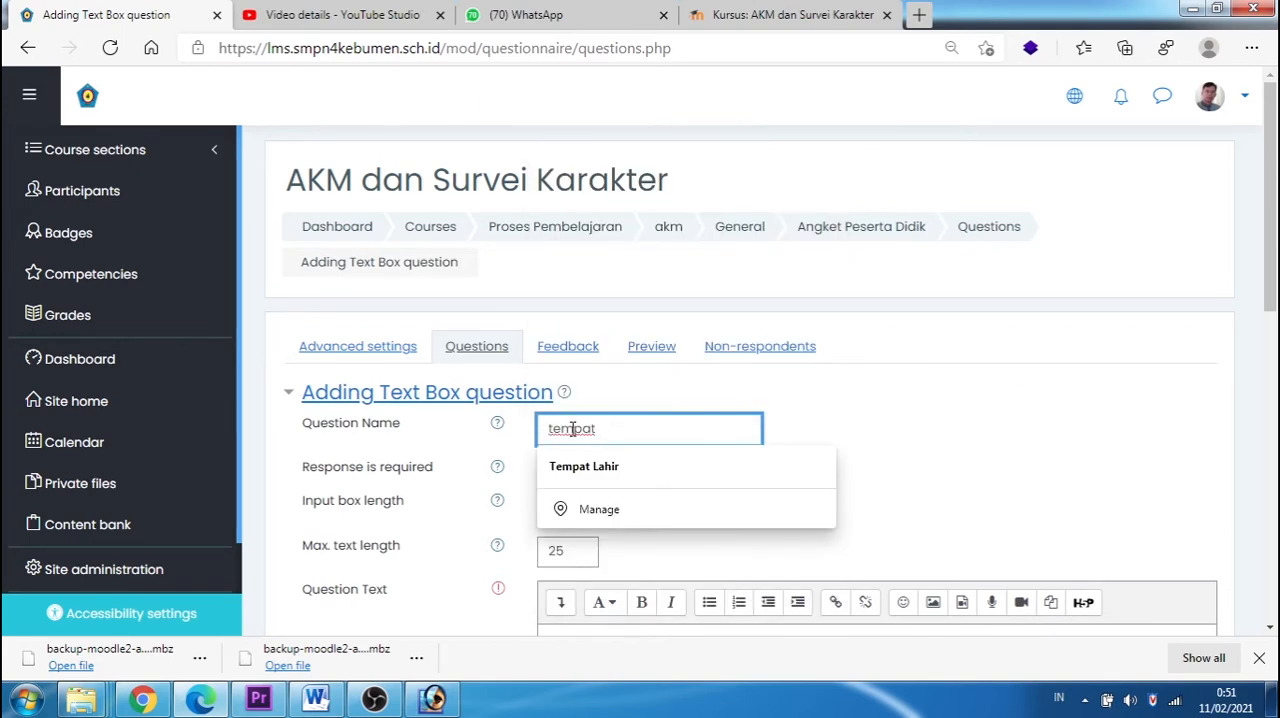
text(at)
click(562, 466)
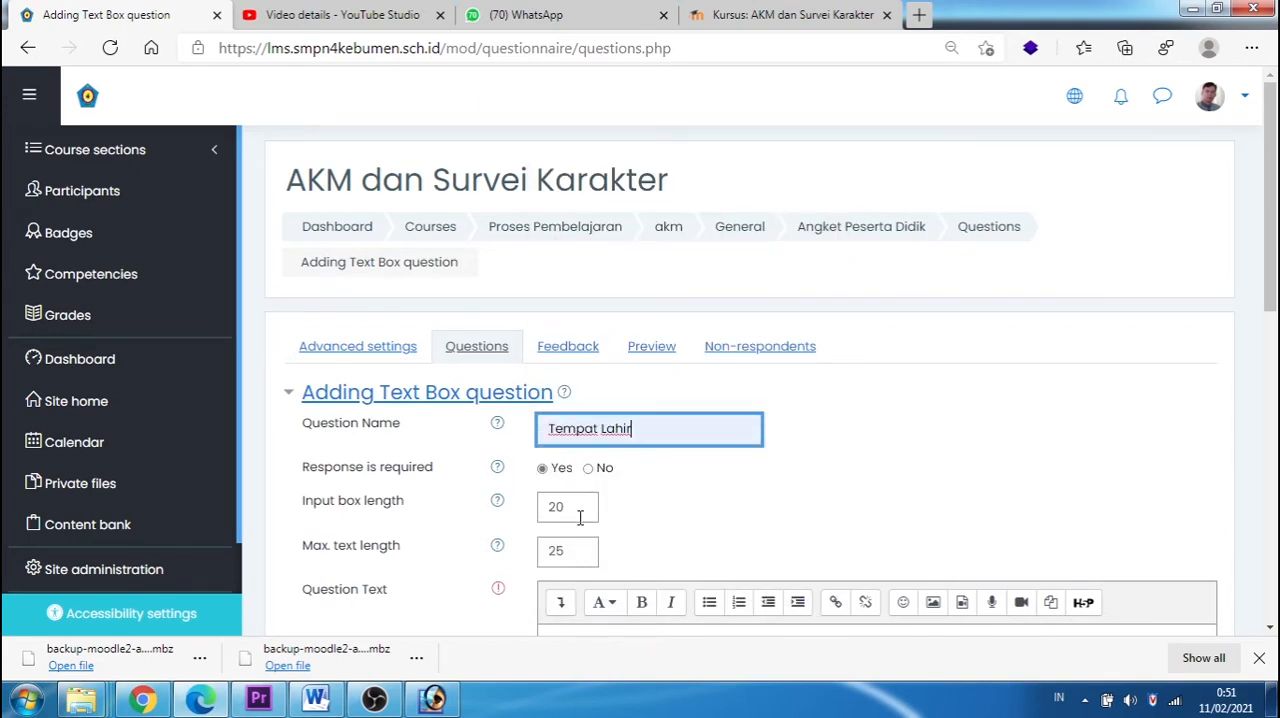
Step: Set the Tempat Lahir question's input box length to 50 and its maximum text length to 52
drag(558, 507, 541, 505)
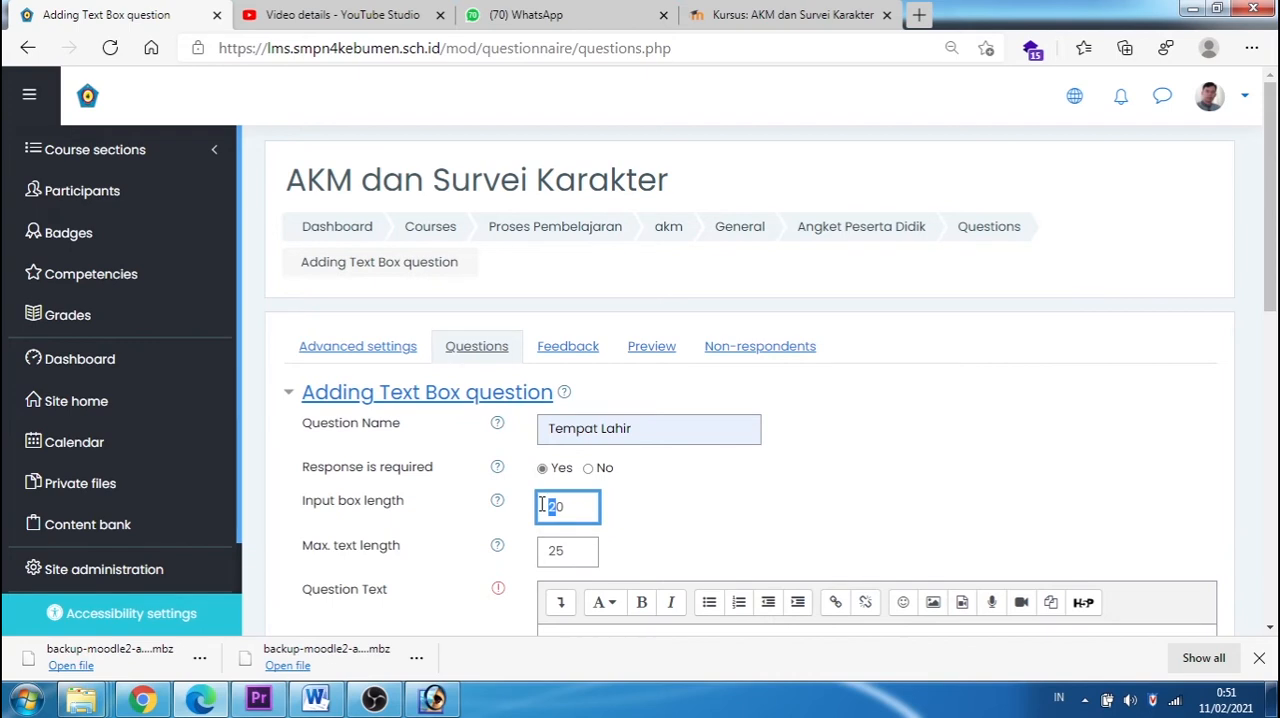
text(5)
drag(572, 549, 517, 552)
text(52)
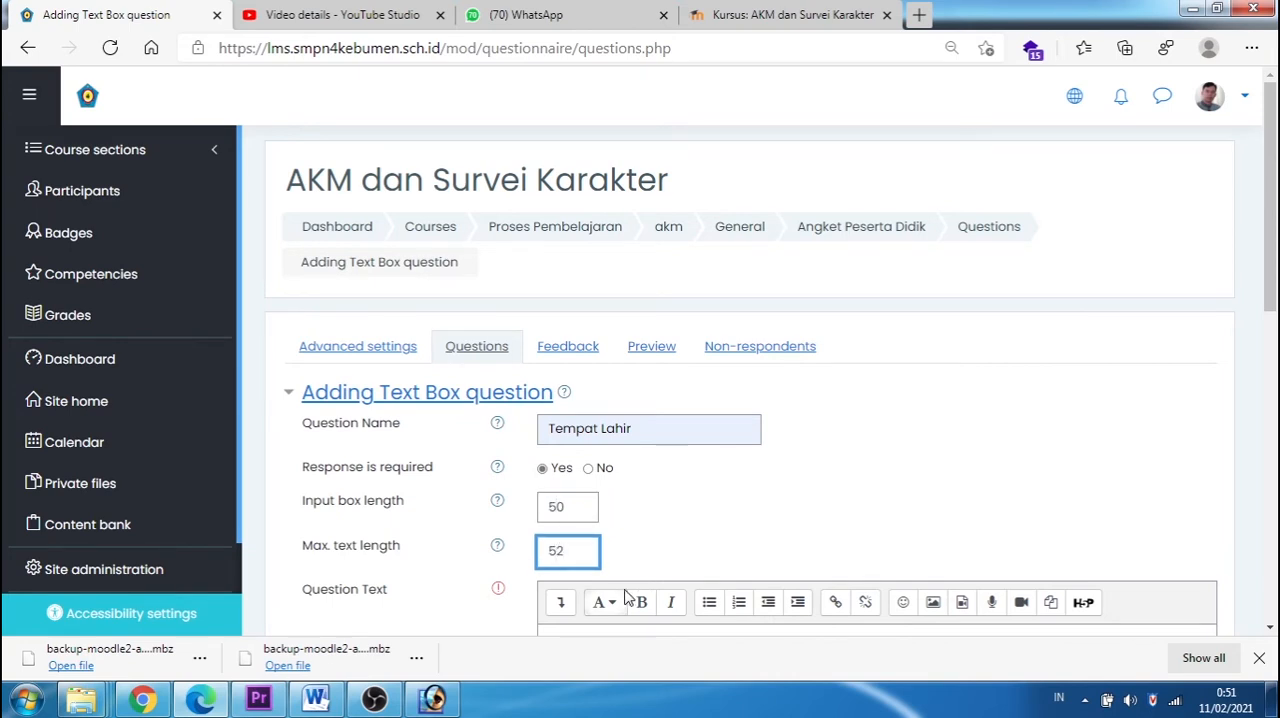
Step: Copy the question name "Tempat Lahir" into the question text and save the question
drag(657, 429, 514, 432)
key(ctrl+c)
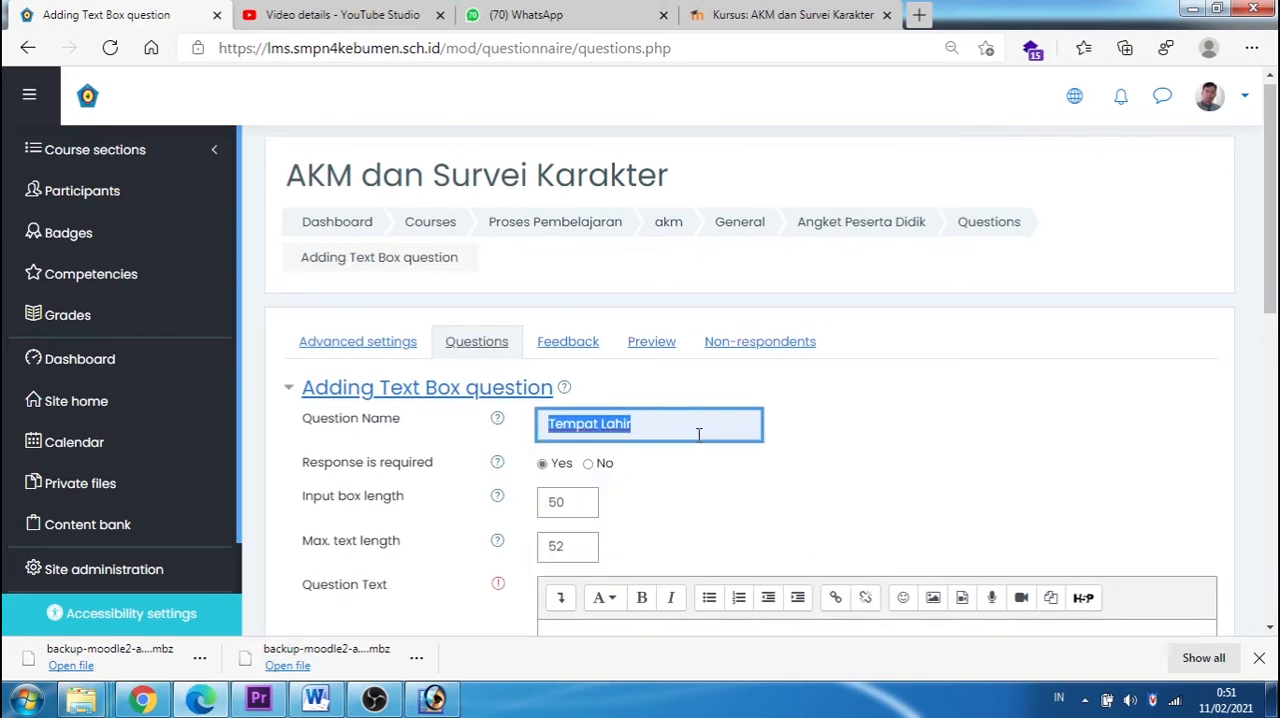
scroll(640, 470, down, 3)
click(577, 443)
key(ctrl+v)
scroll(604, 449, down, 3)
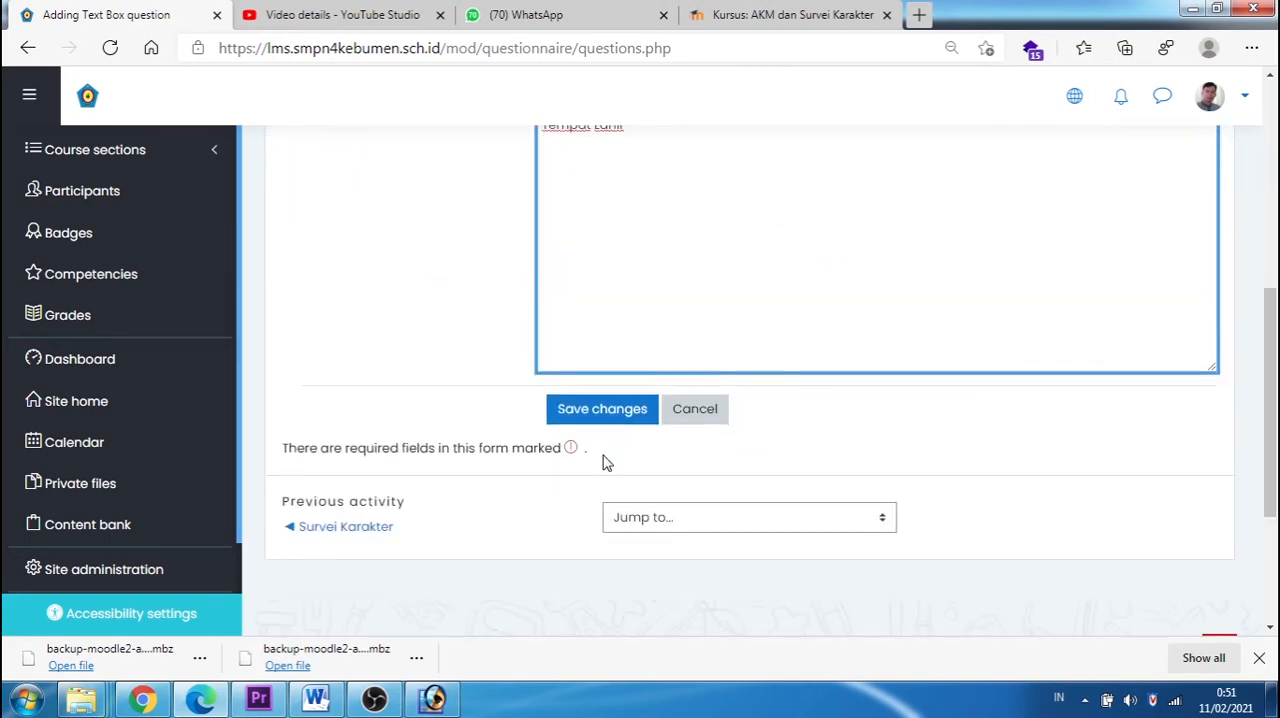
click(597, 411)
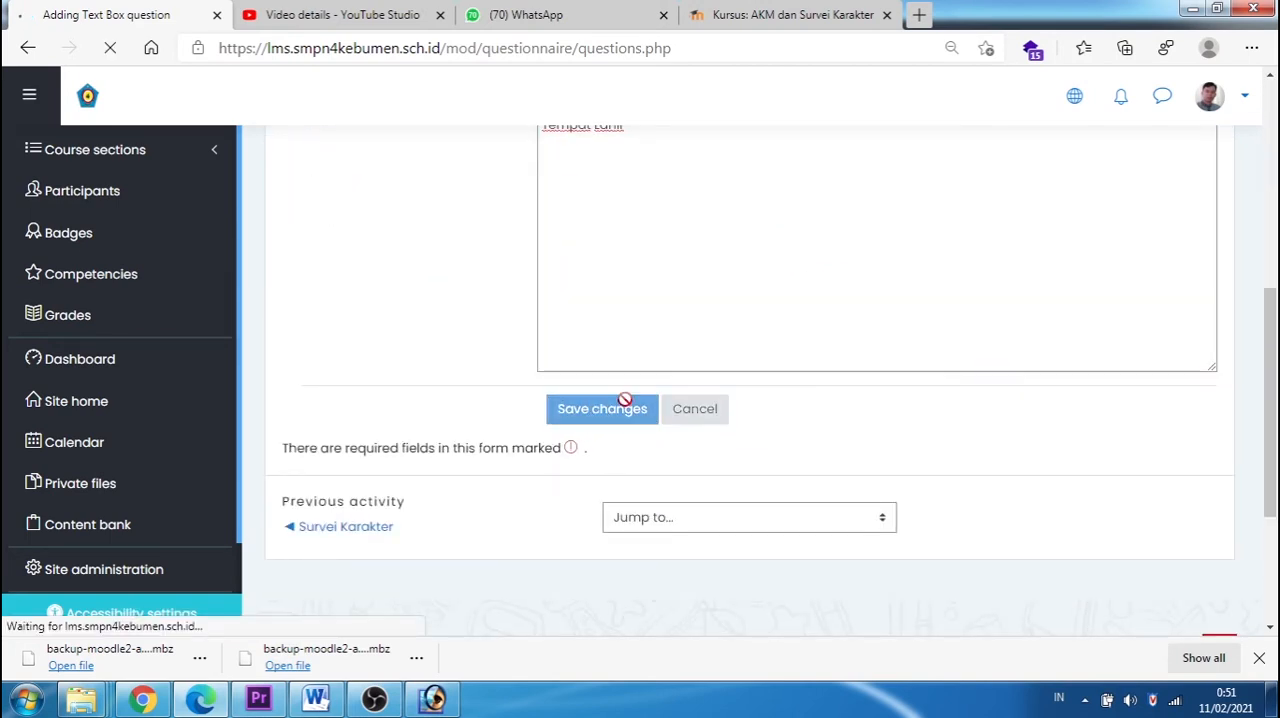
Step: Add a Date question named "Tanggal Lahir" to the Angket Peserta Didik questionnaire
scroll(644, 360, down, 2)
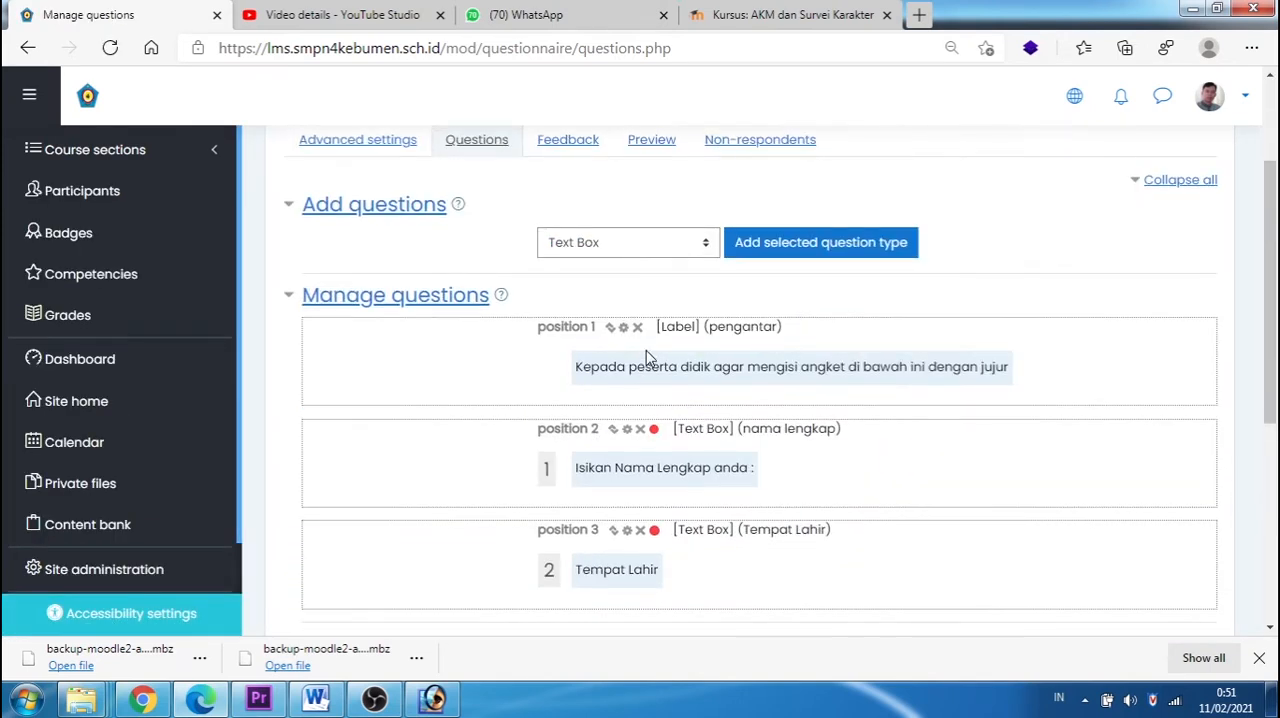
click(709, 244)
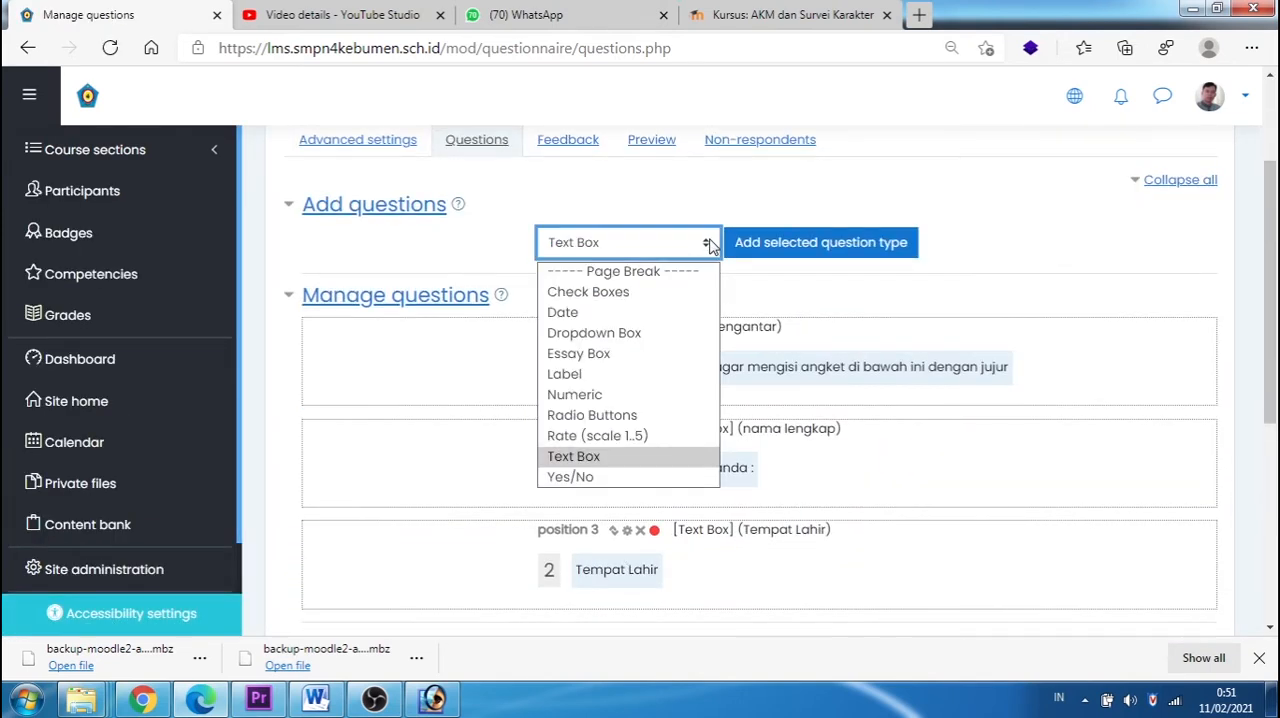
click(578, 313)
click(774, 245)
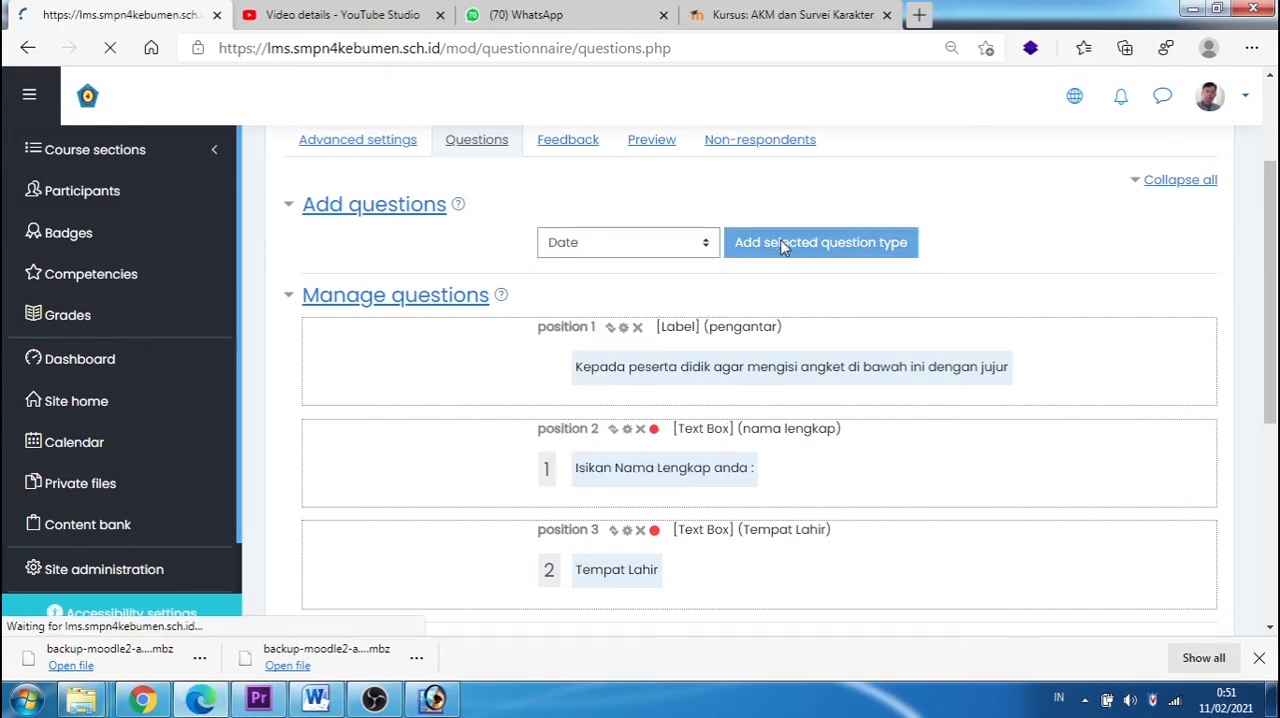
click(587, 396)
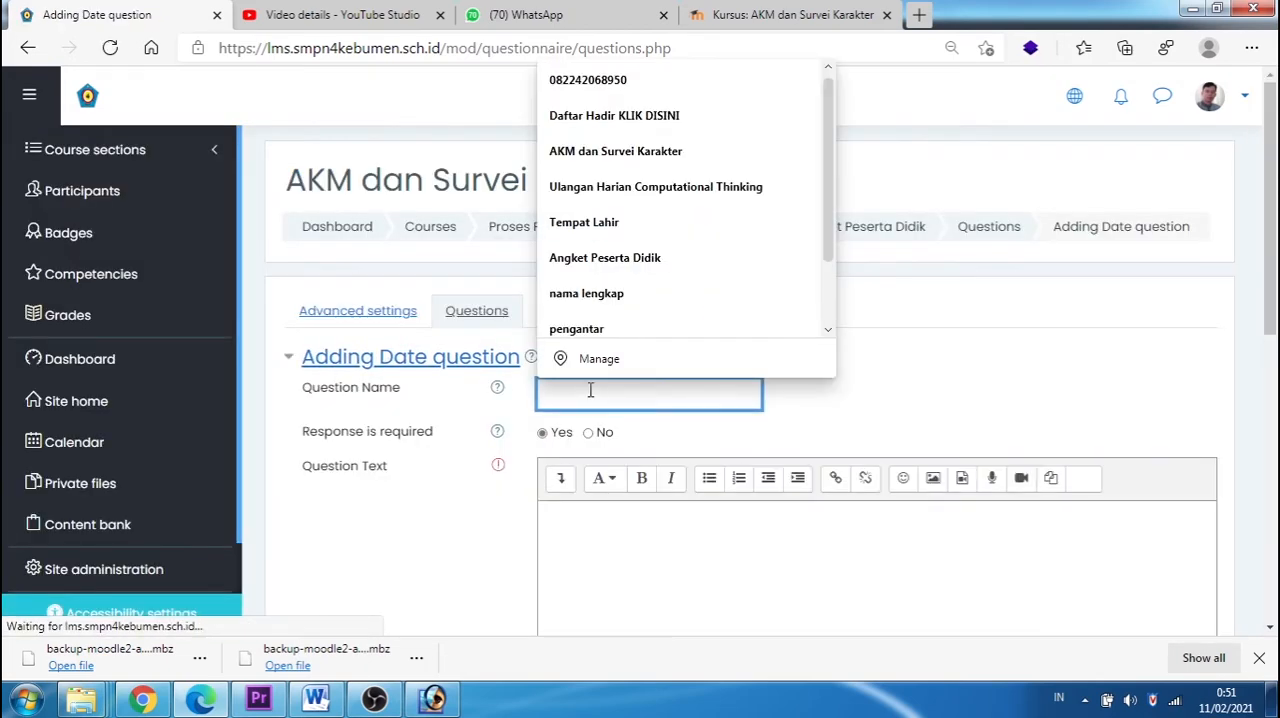
text(Tangg)
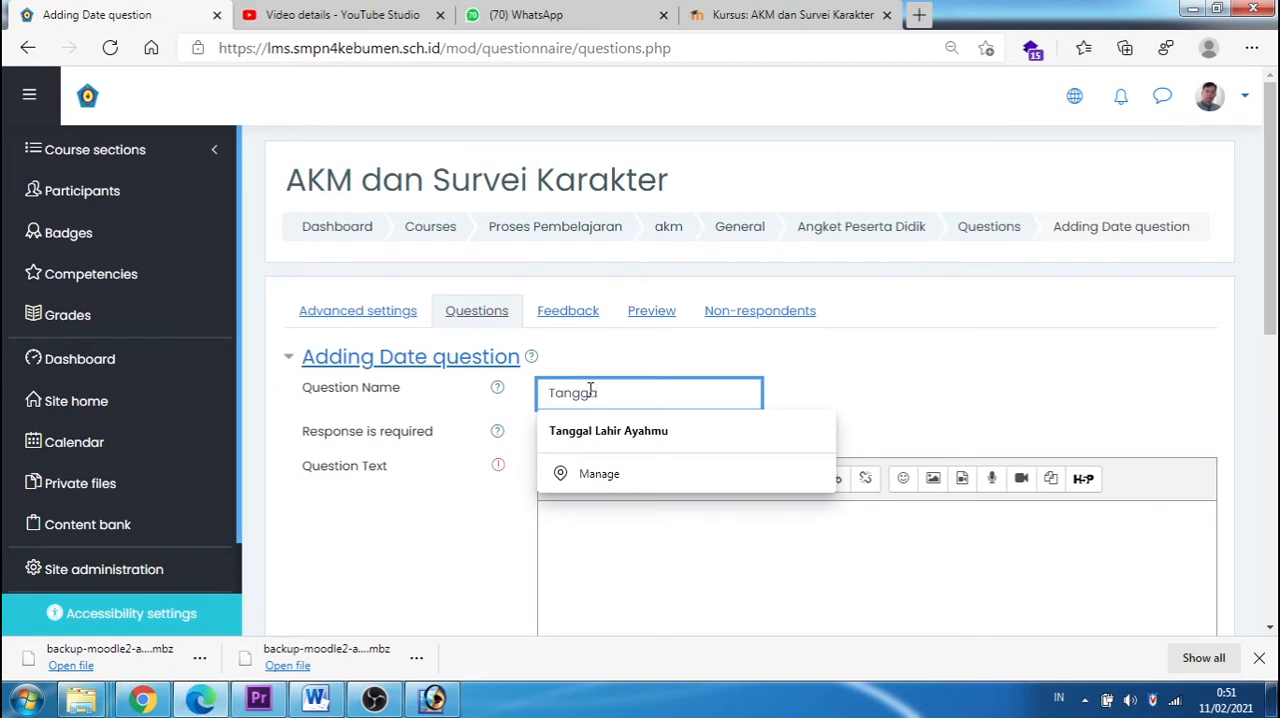
text(al Lahir)
Step: Copy the question name into the question text, extend it to "Tanggal Lahir anda :", and save the question
click(715, 527)
drag(651, 397, 523, 397)
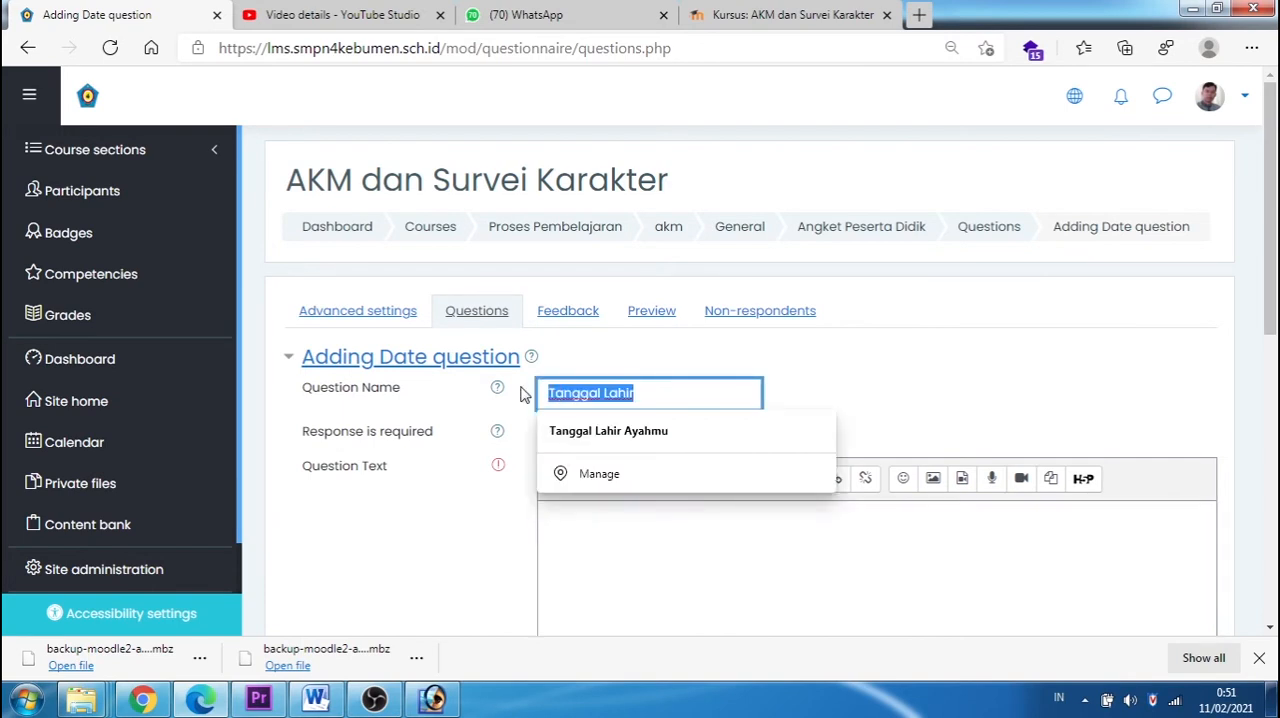
click(637, 566)
key(ctrl+v)
scroll(657, 557, down, 3)
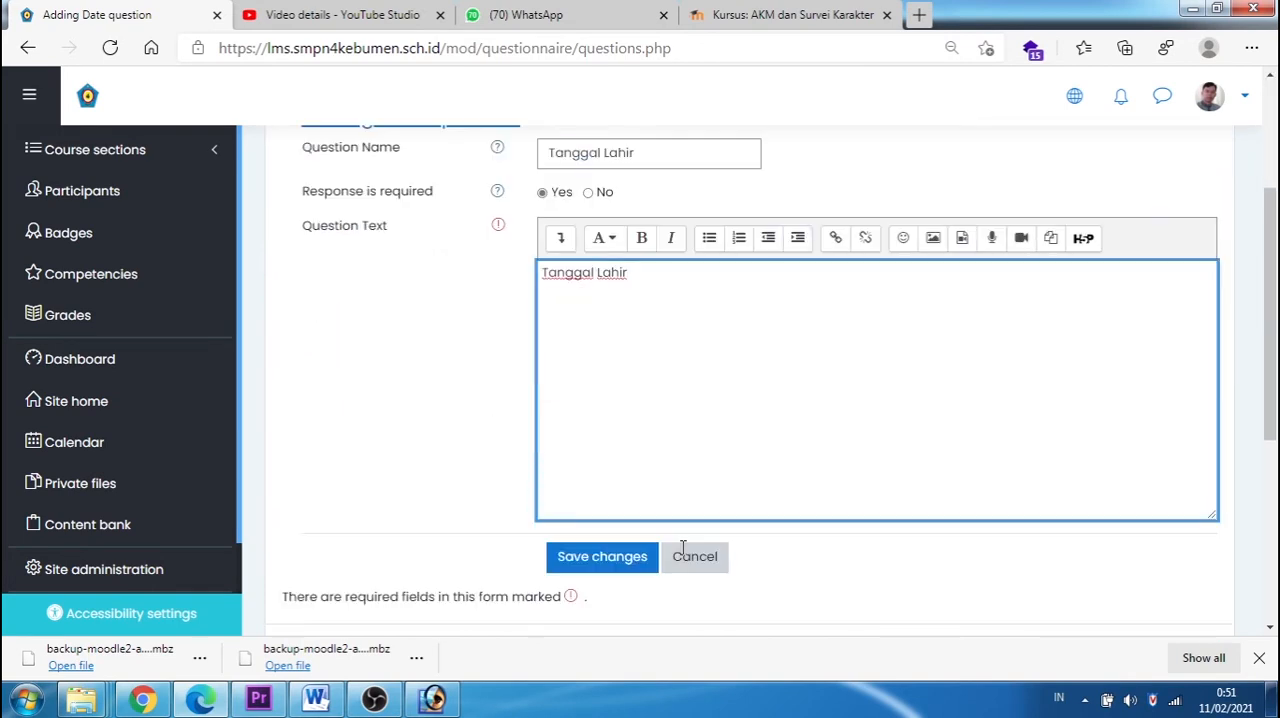
text(anda :)
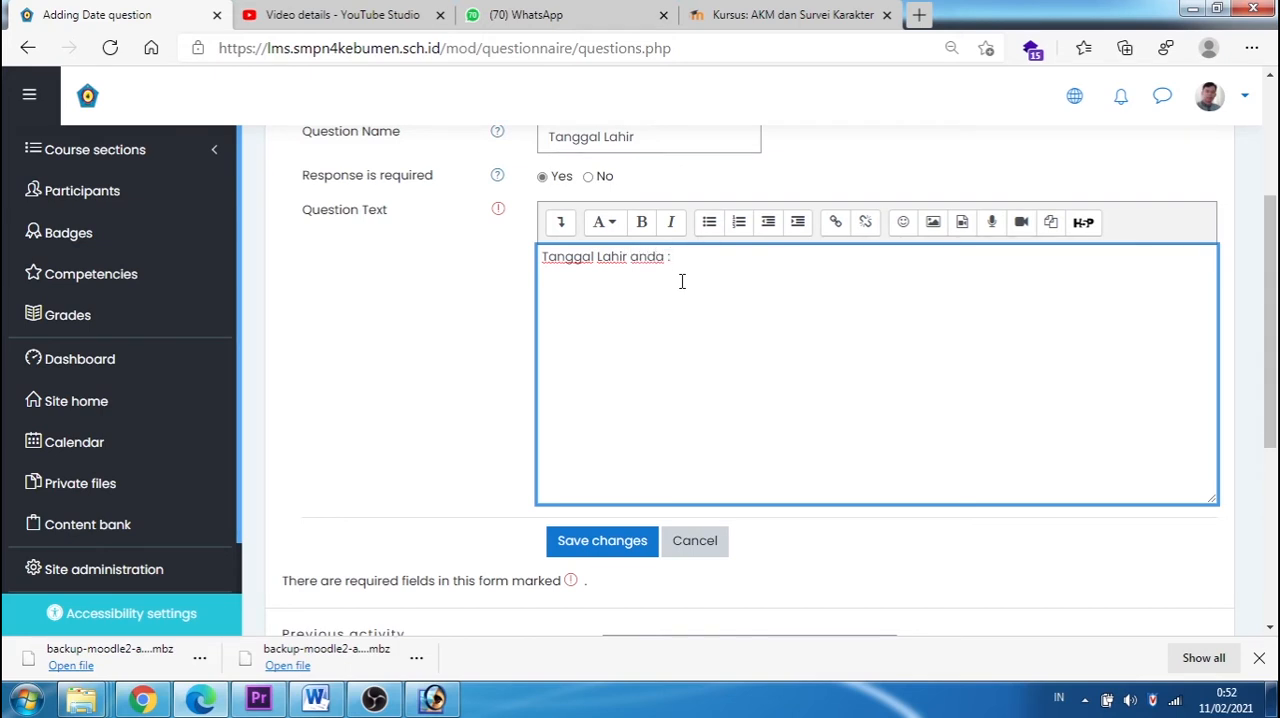
click(617, 552)
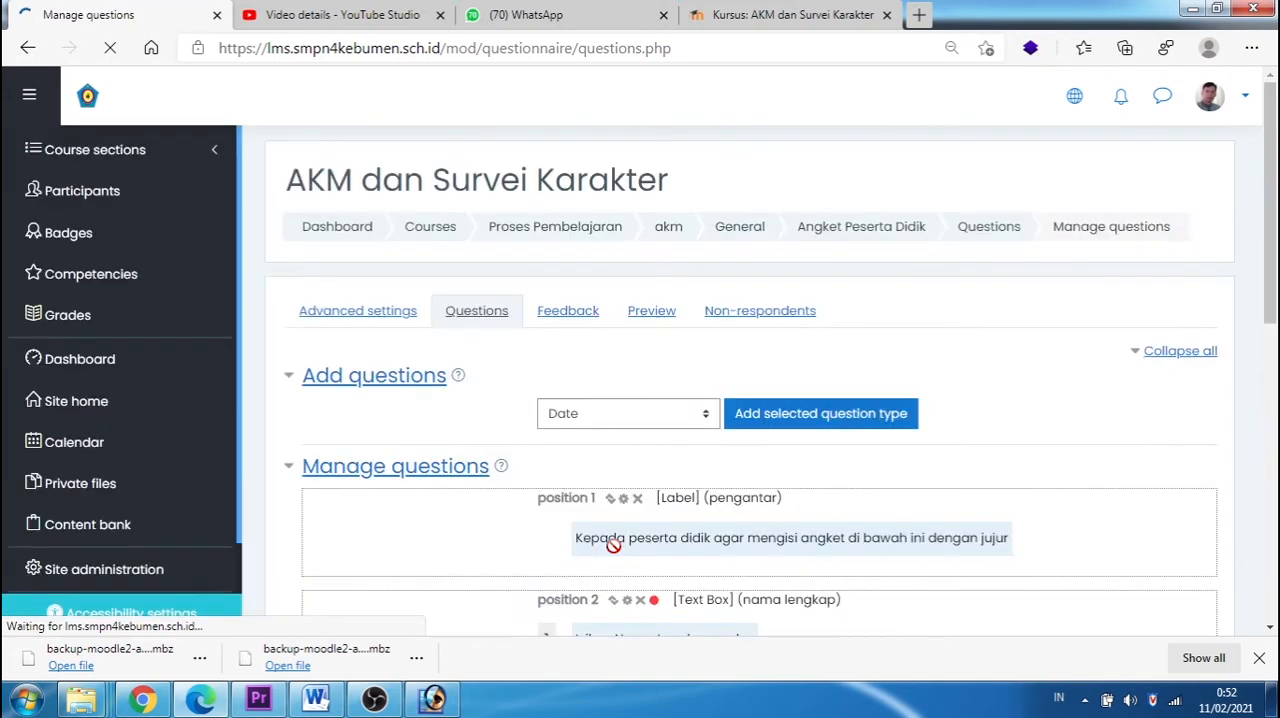
Step: Add a Radio Buttons question named "jeniskelamin" with horizontal button alignment
scroll(620, 555, down, 5)
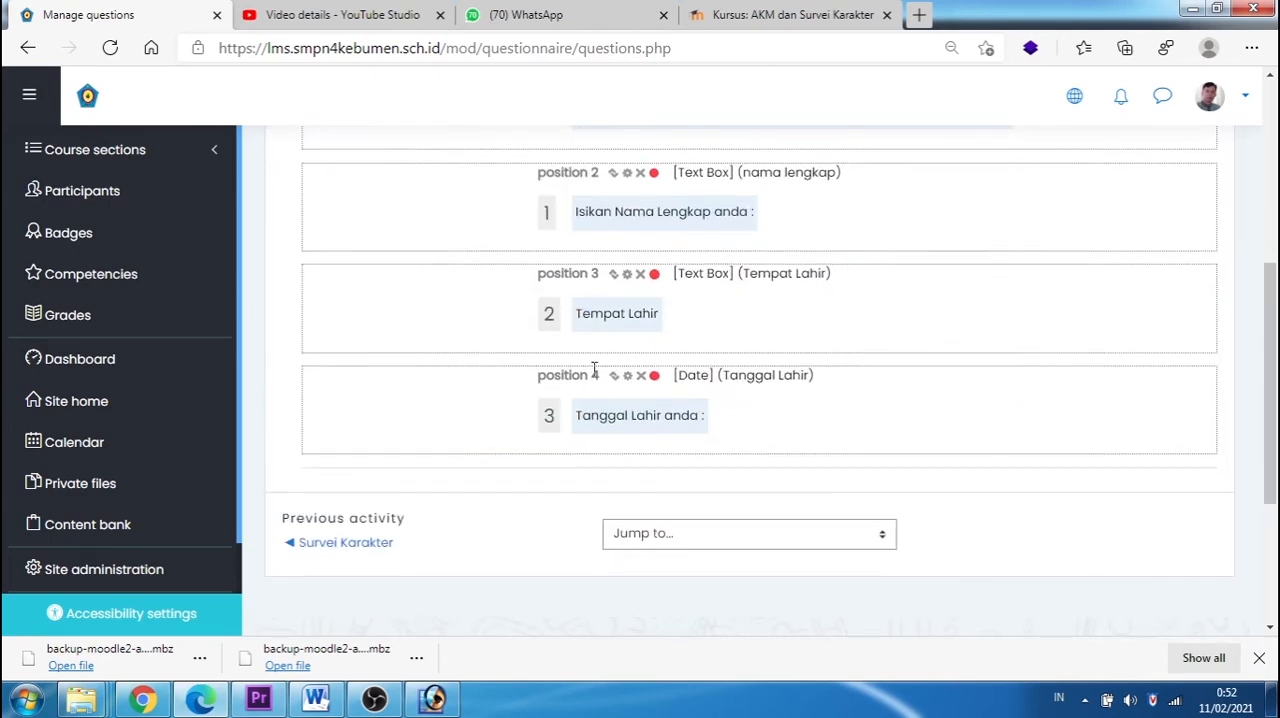
scroll(670, 415, up, 3)
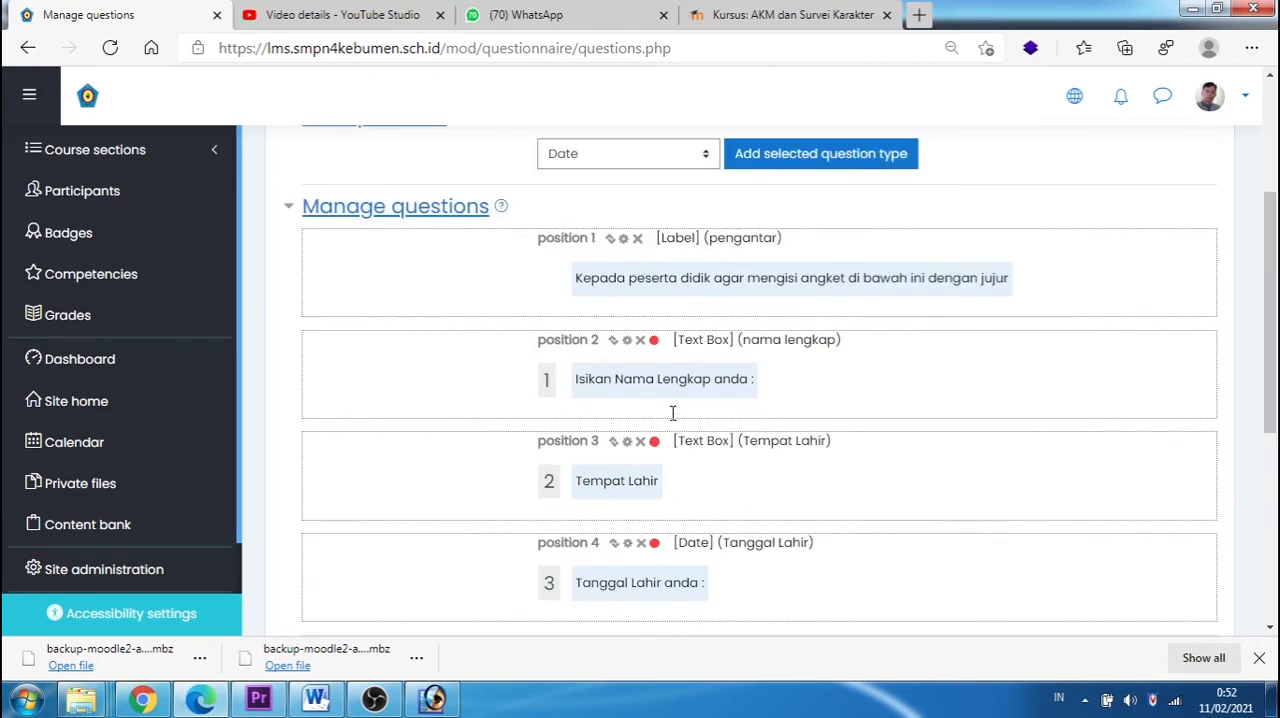
click(705, 247)
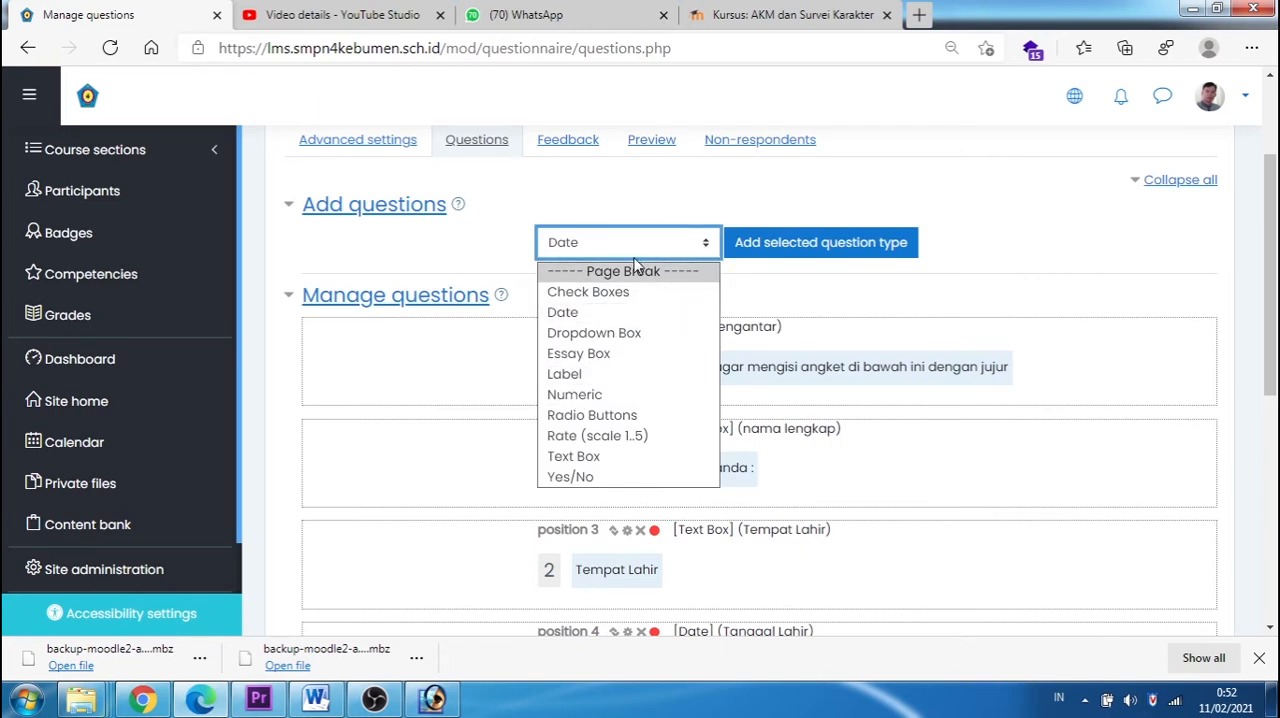
click(603, 424)
click(767, 251)
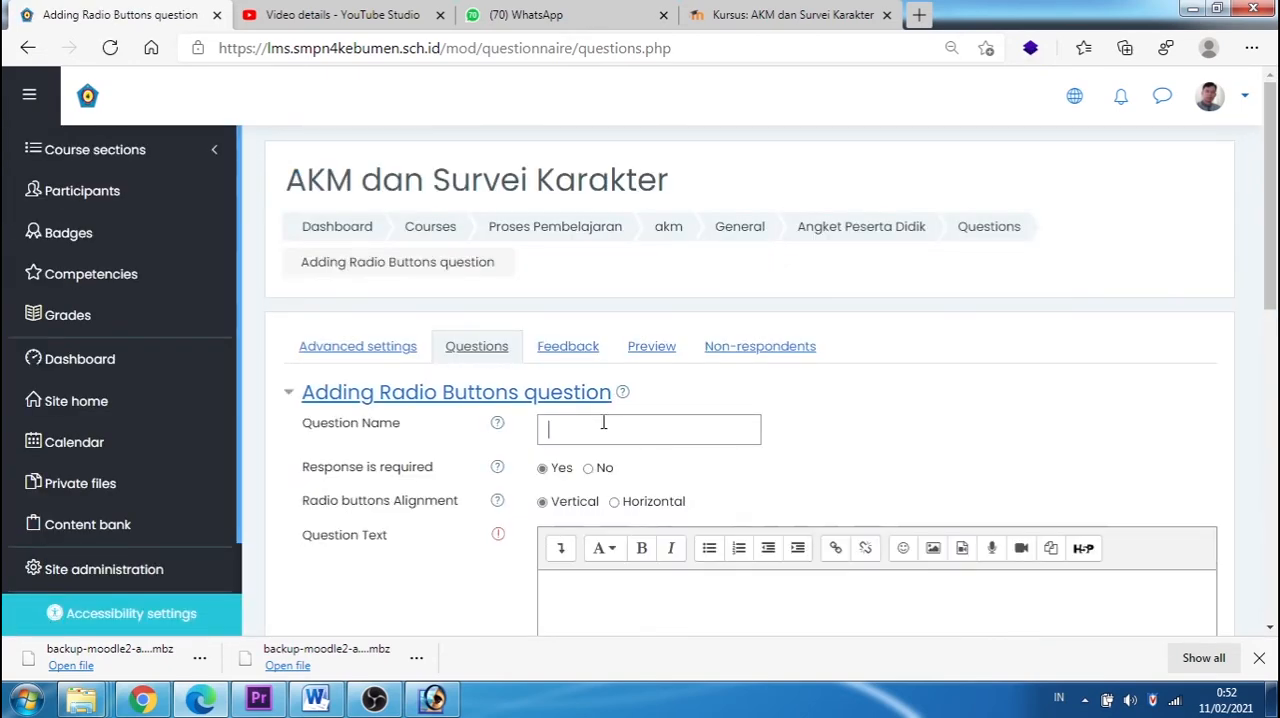
click(603, 425)
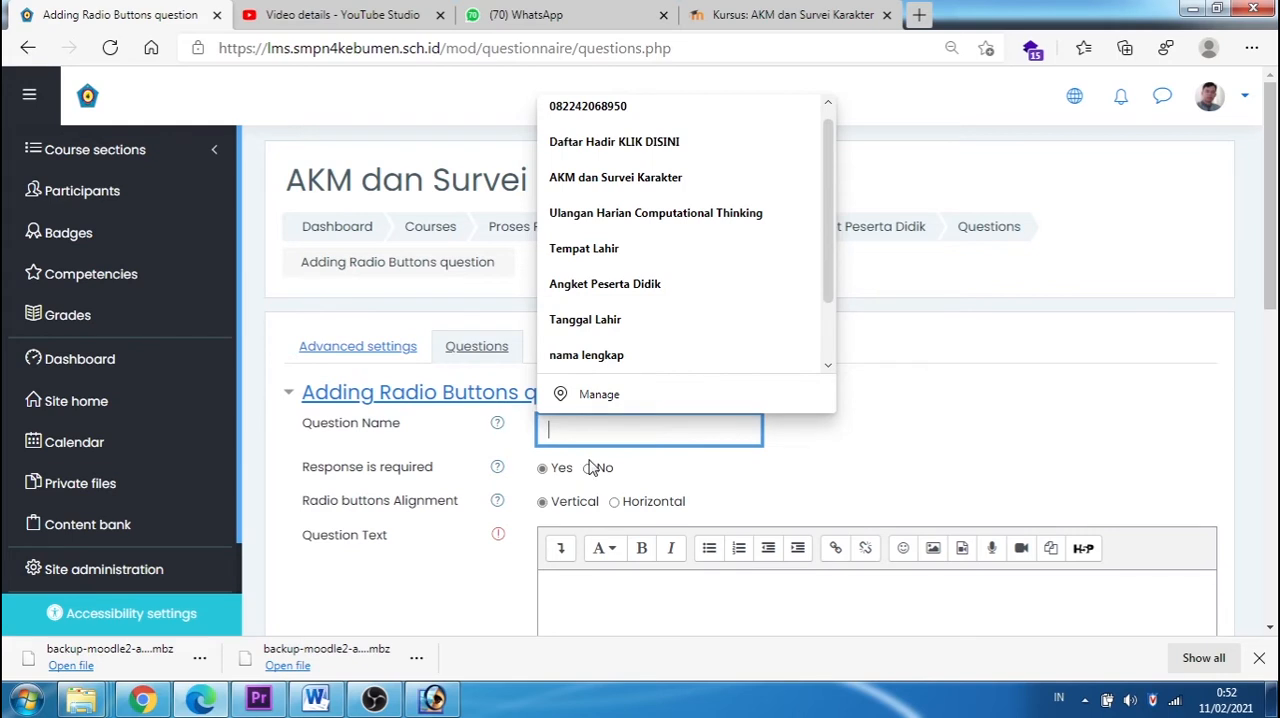
text(Jen)
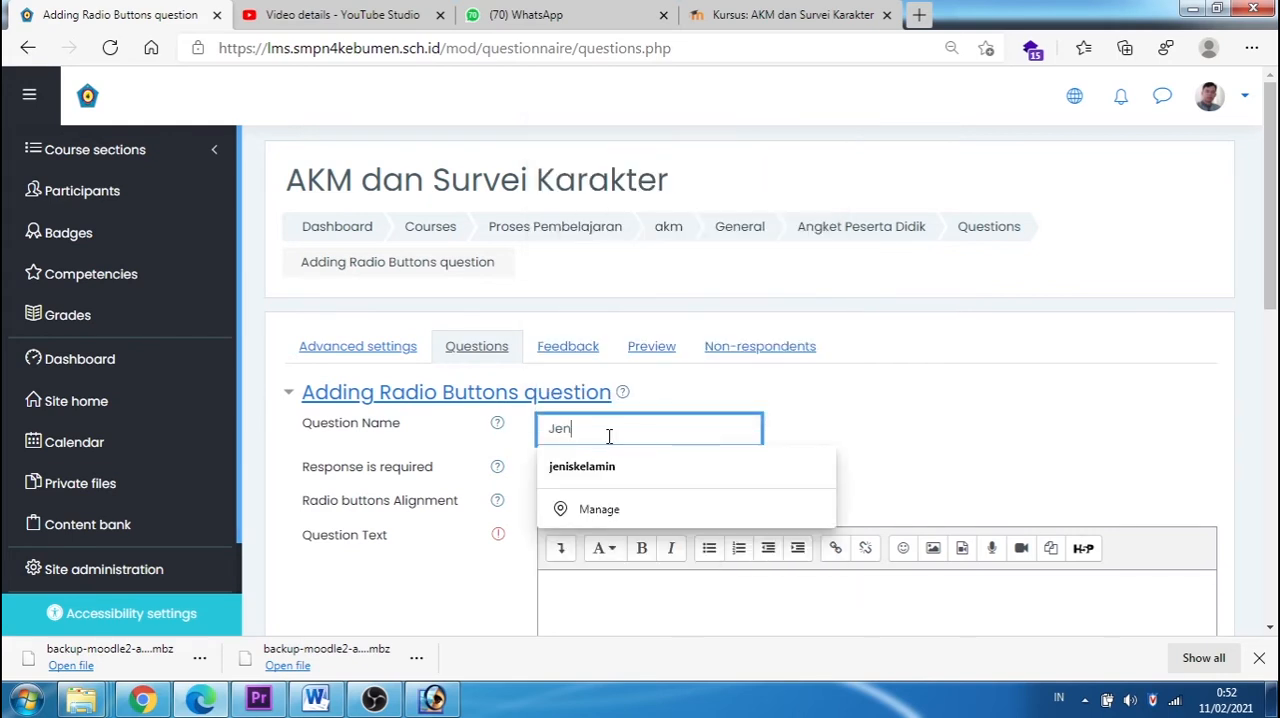
click(600, 466)
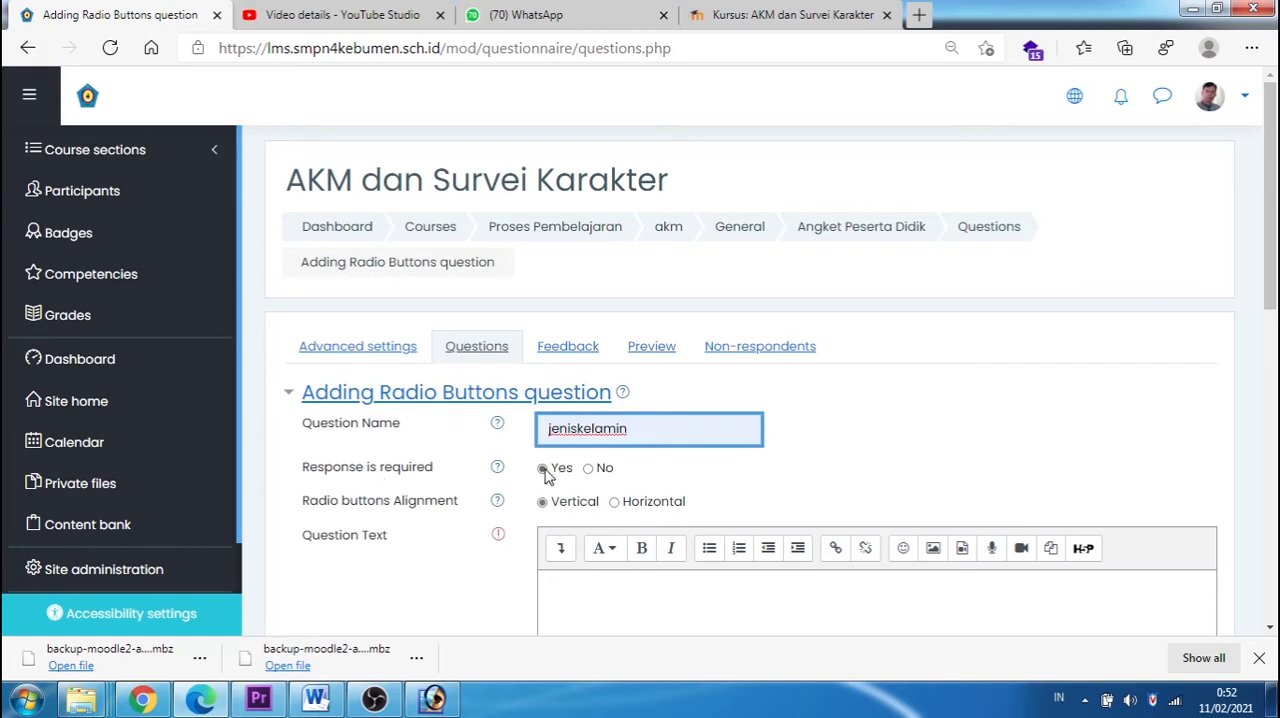
click(614, 503)
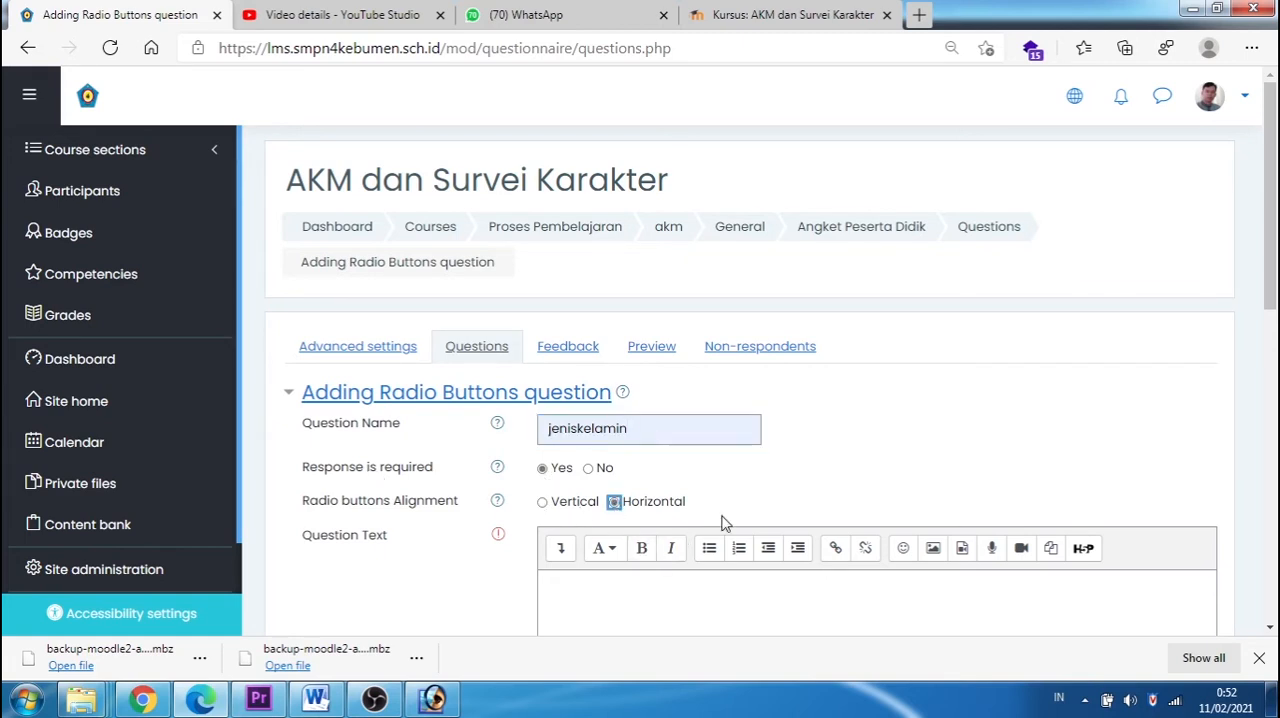
Step: Enter "Jenis Kelamin :" as the question text of the radio buttons question
scroll(735, 515, down, 2)
click(616, 461)
text(Jenis Kela)
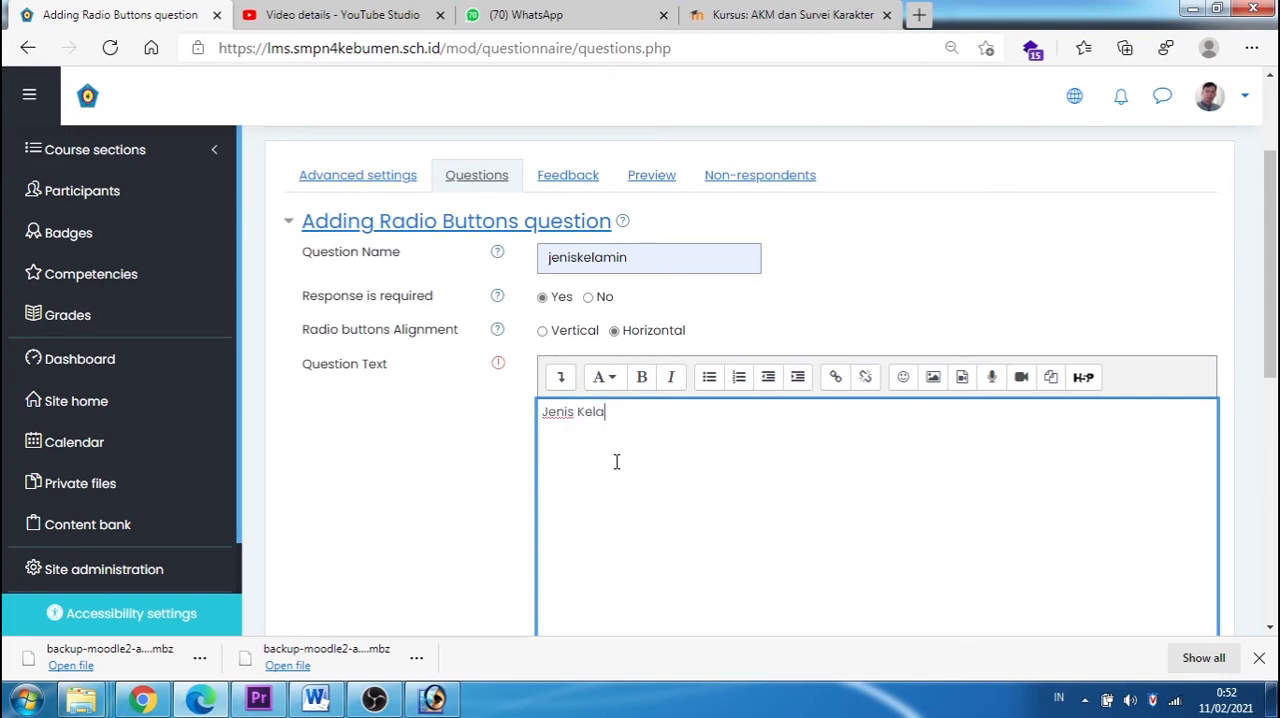
text(min :)
Step: List Laki-laki and Perempuan on separate lines as the possible answers and save the question
scroll(616, 461, down, 5)
click(580, 267)
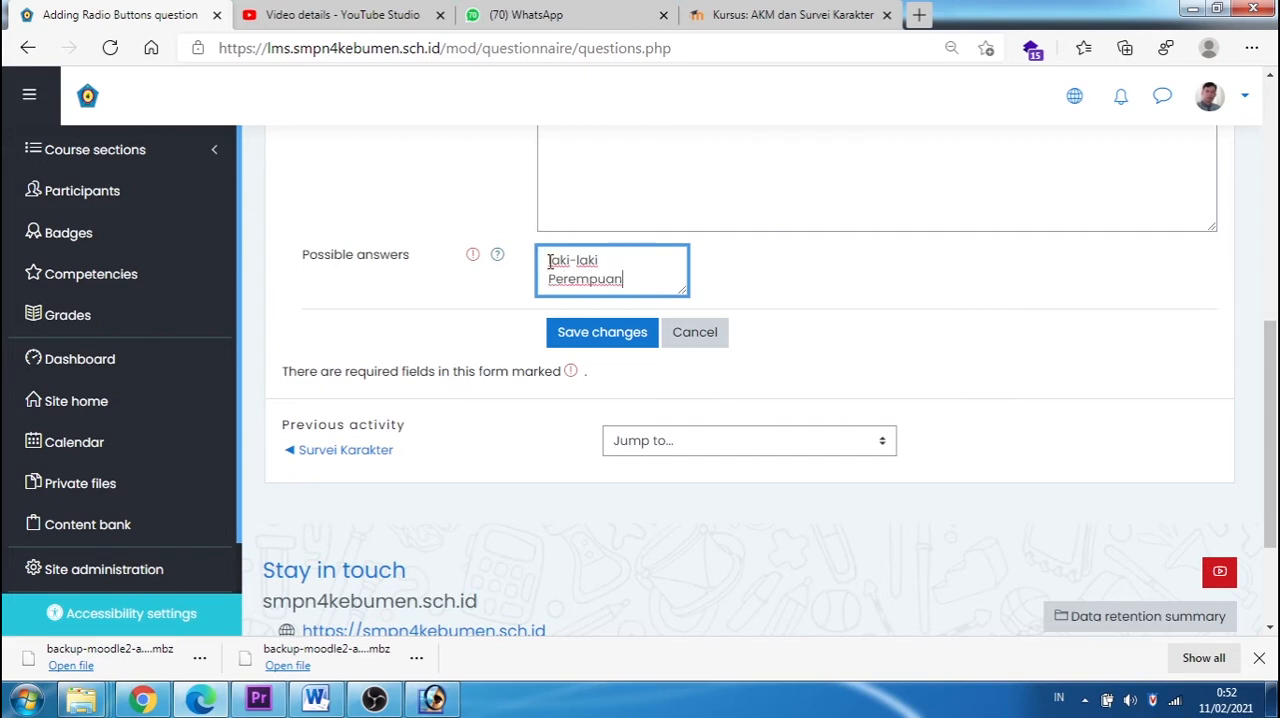
click(603, 337)
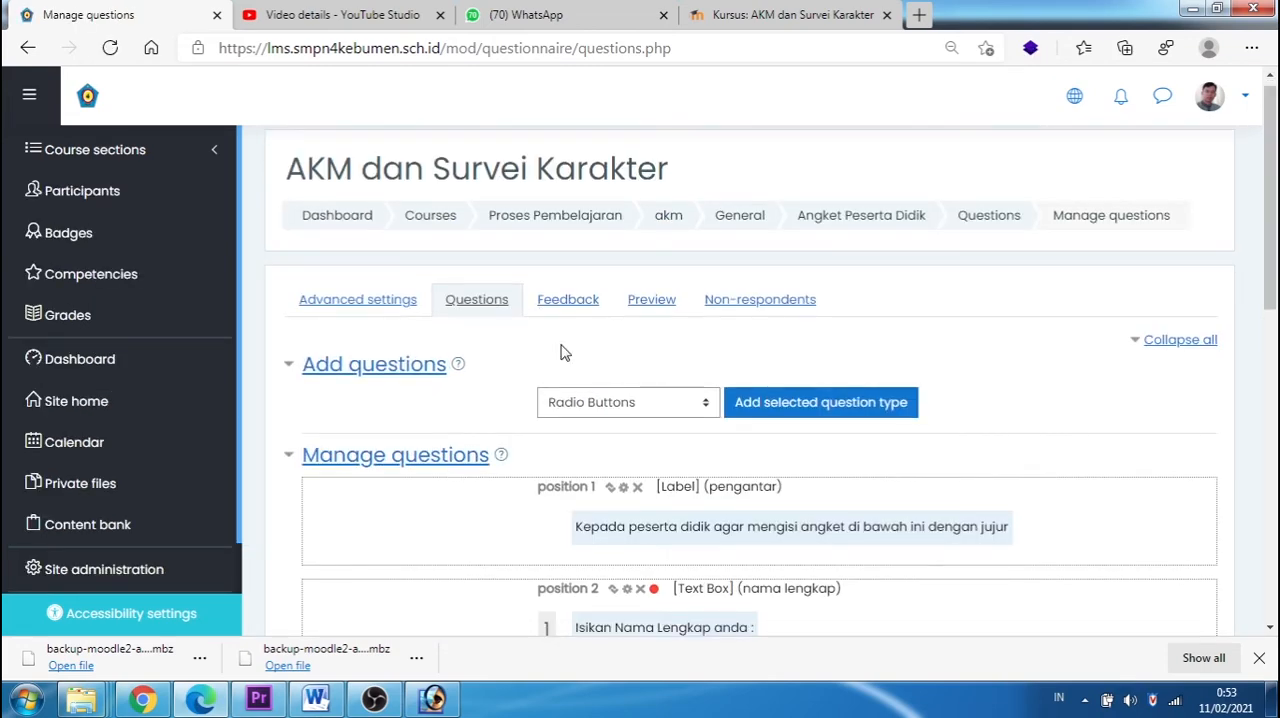
Step: Preview the questionnaire and try out the birthplace box, the date picker and the Laki-laki option
scroll(563, 350, down, 5)
scroll(563, 350, up, 5)
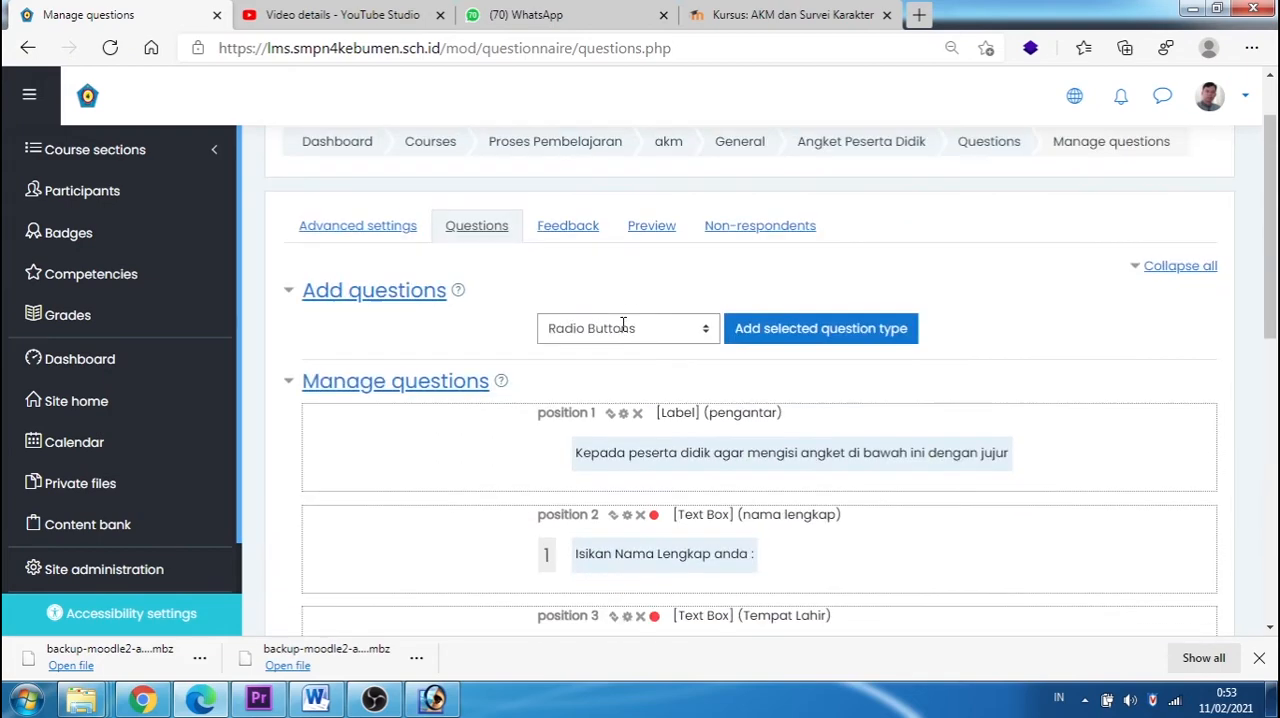
click(655, 314)
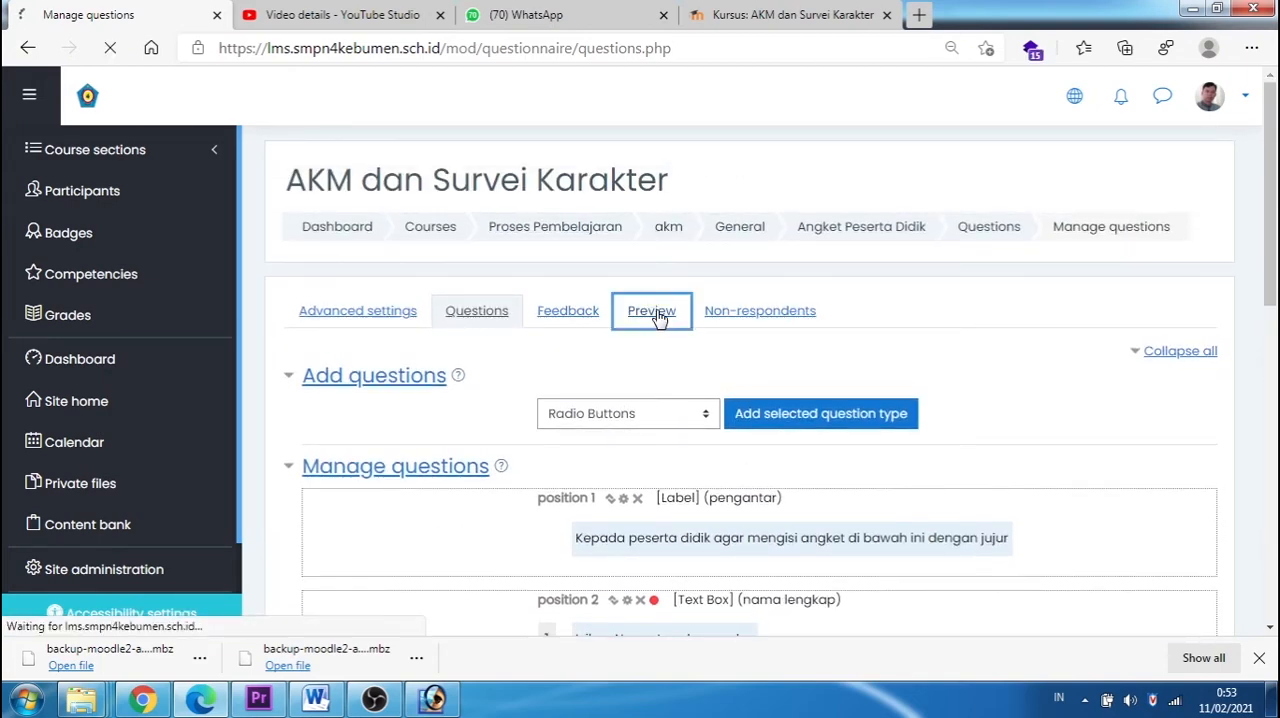
scroll(643, 303, down, 1)
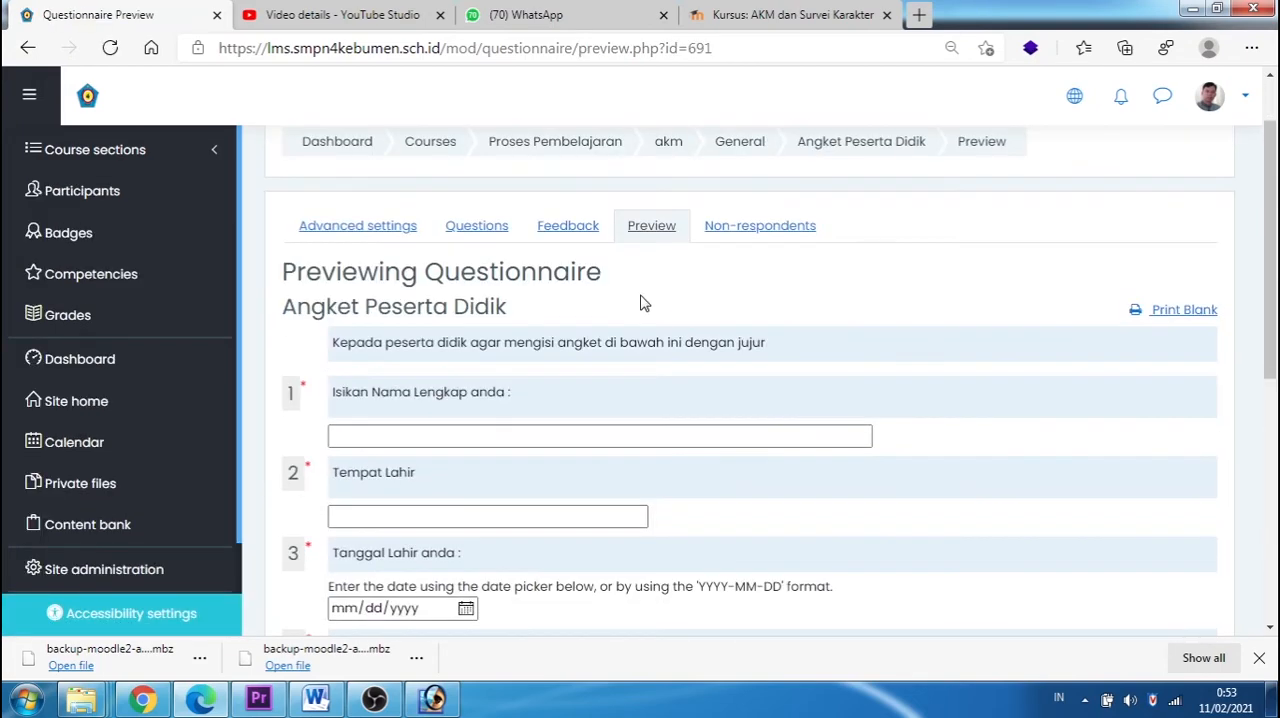
click(415, 517)
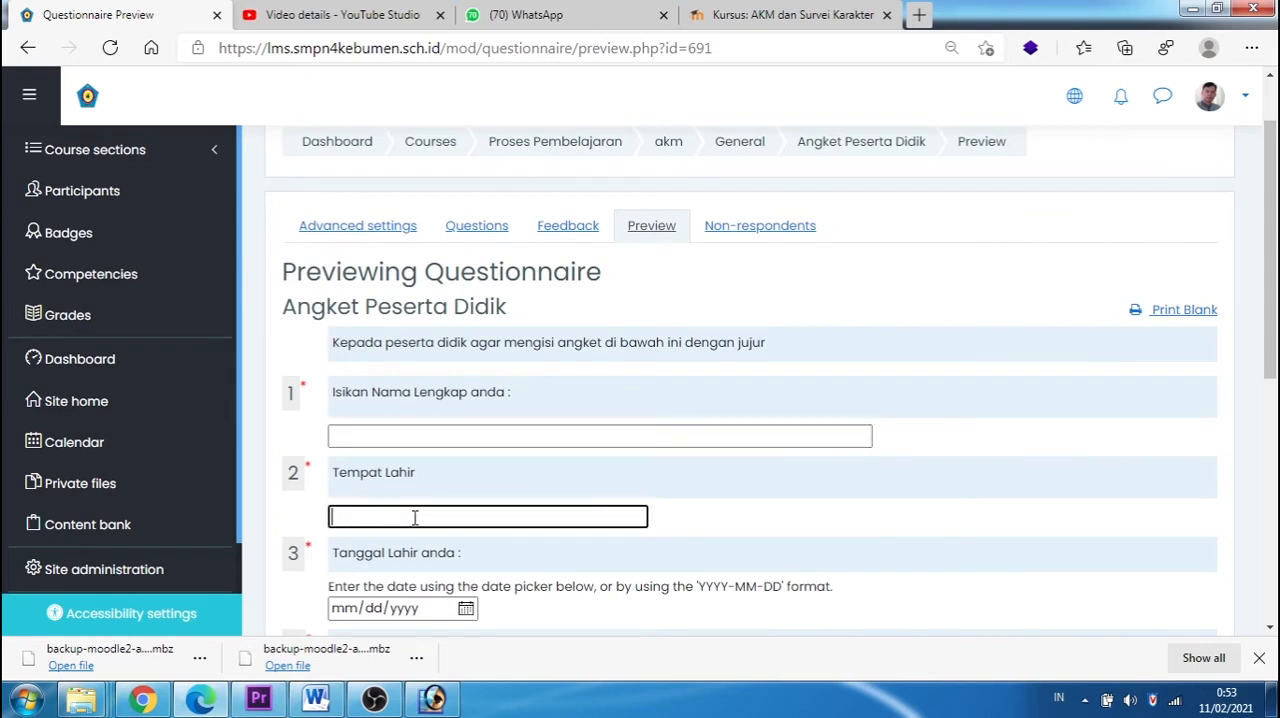
scroll(469, 495, down, 2)
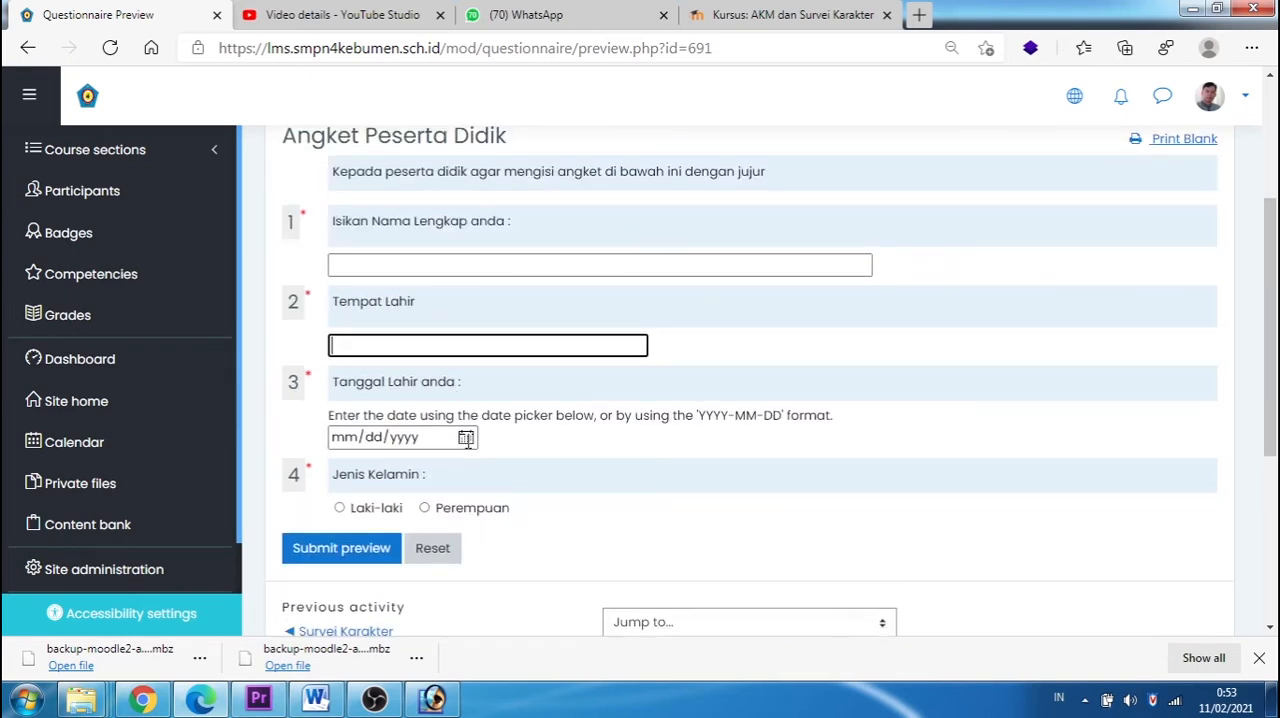
click(466, 438)
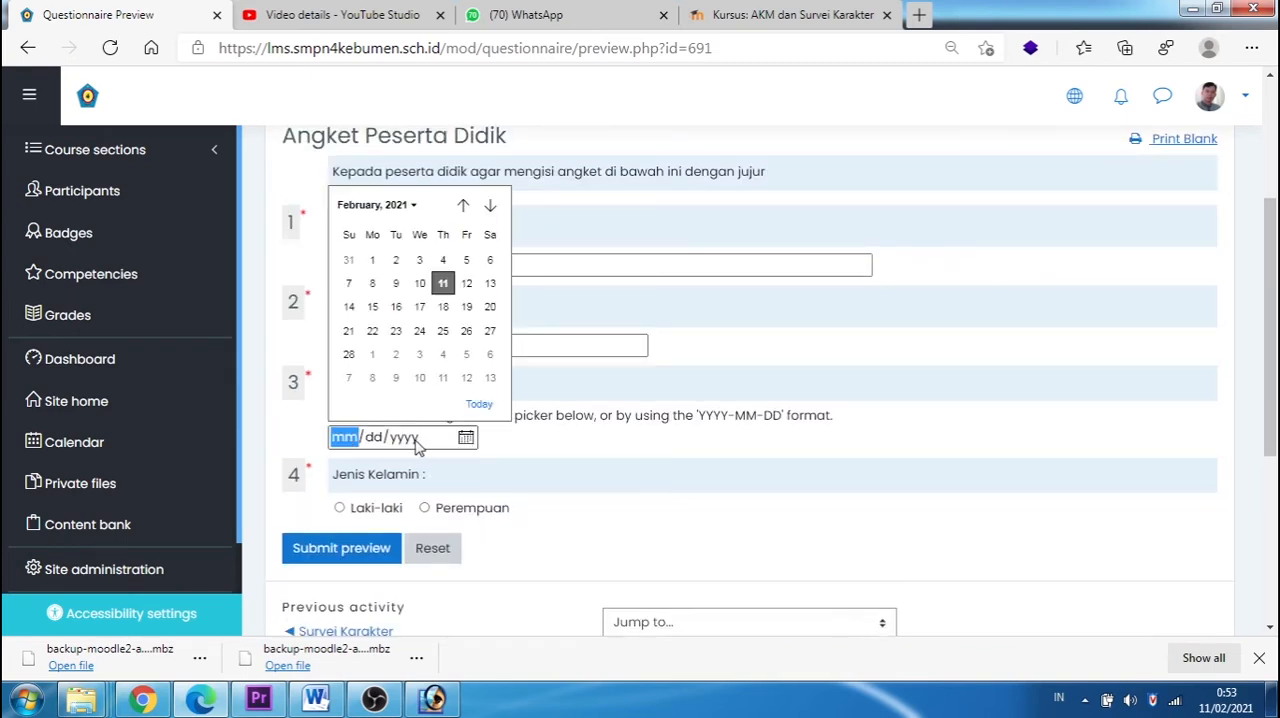
click(340, 508)
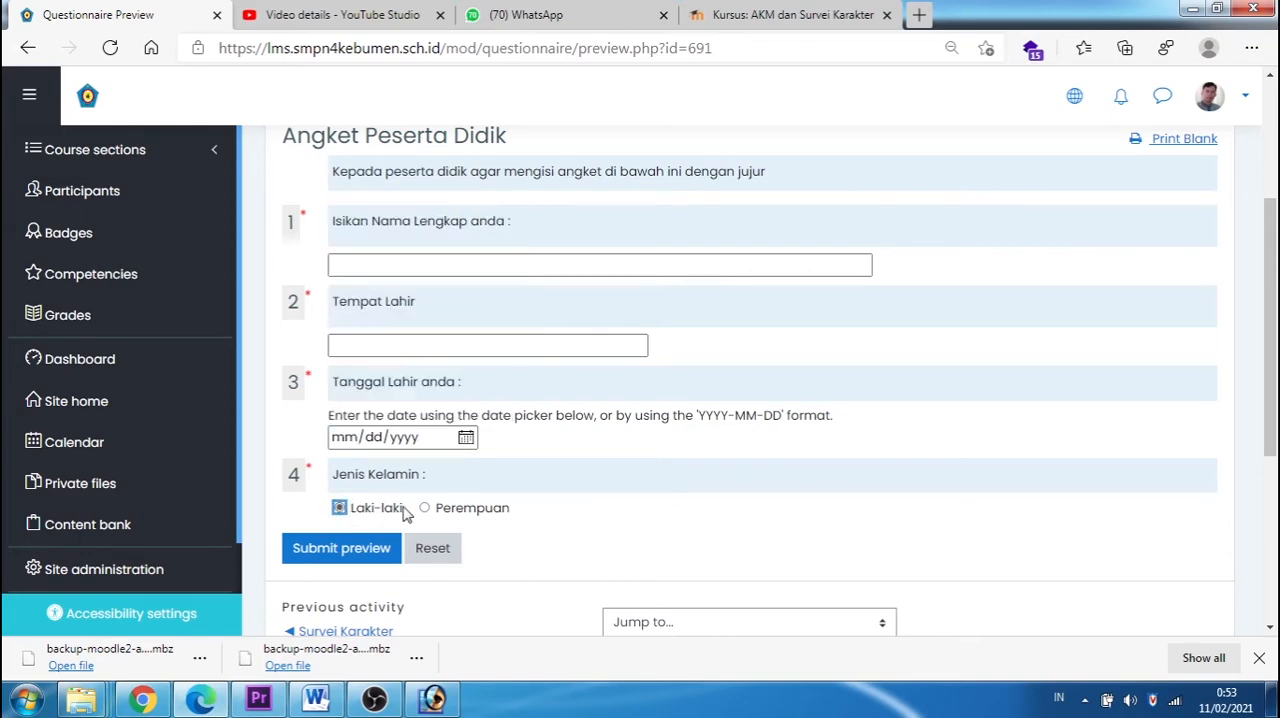
Step: Return to the question management page and add a Dropdown Box question named "Agama"
scroll(516, 480, up, 3)
click(478, 318)
scroll(484, 322, down, 2)
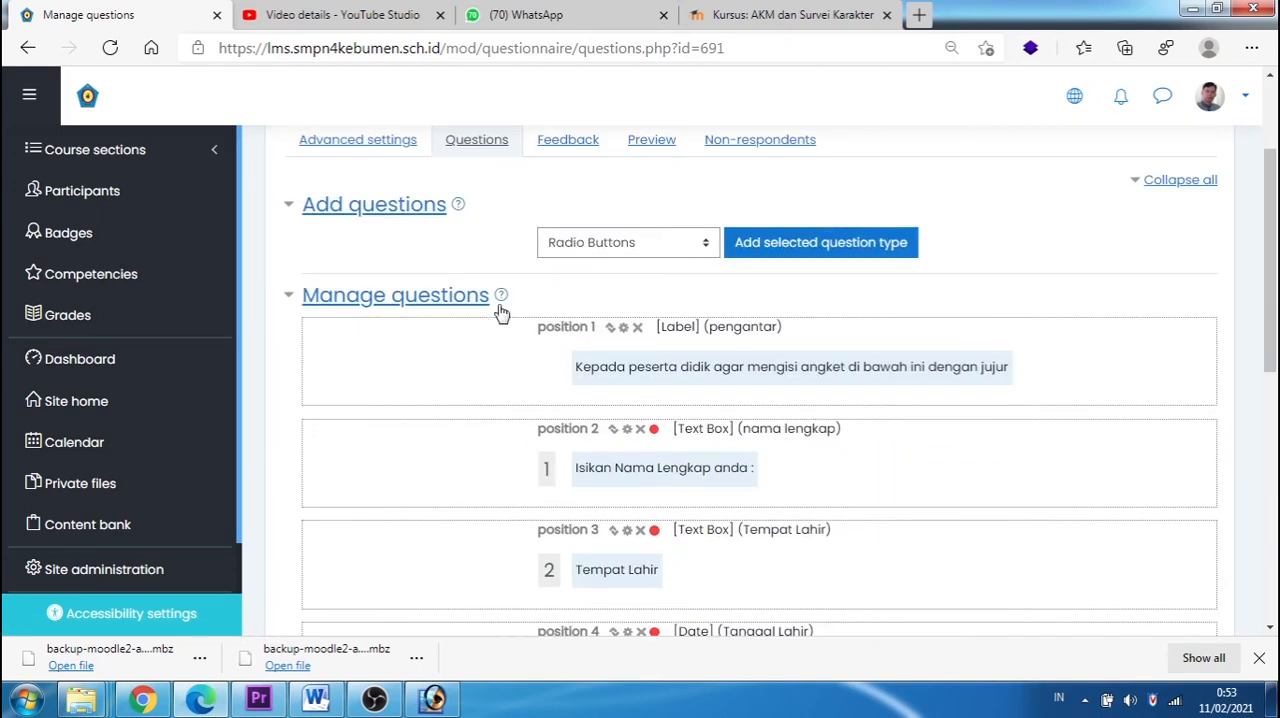
click(714, 243)
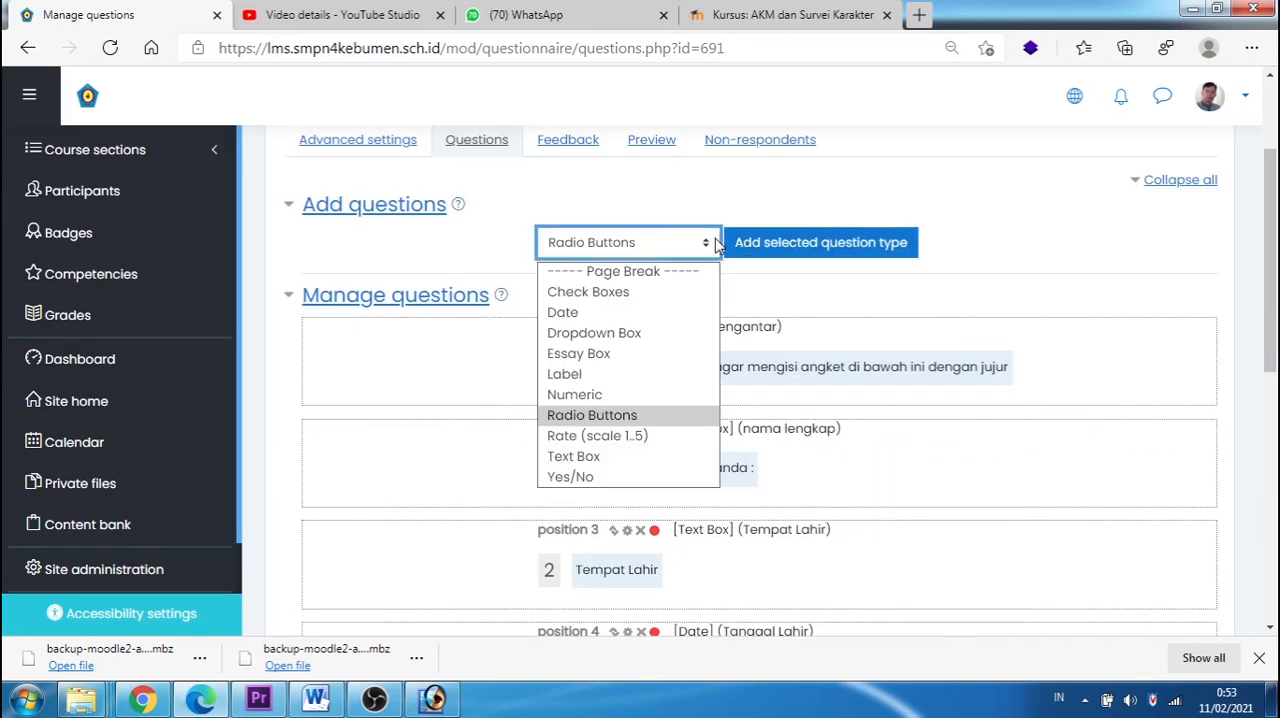
click(600, 338)
click(777, 245)
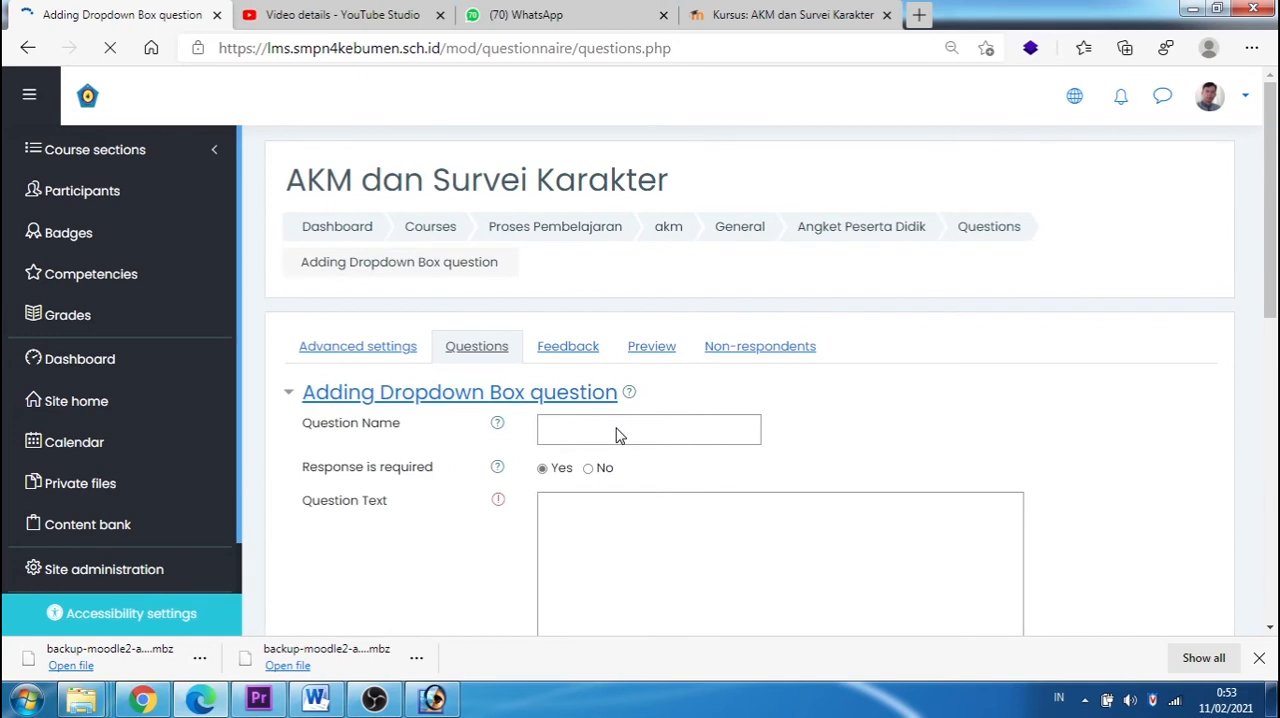
click(573, 430)
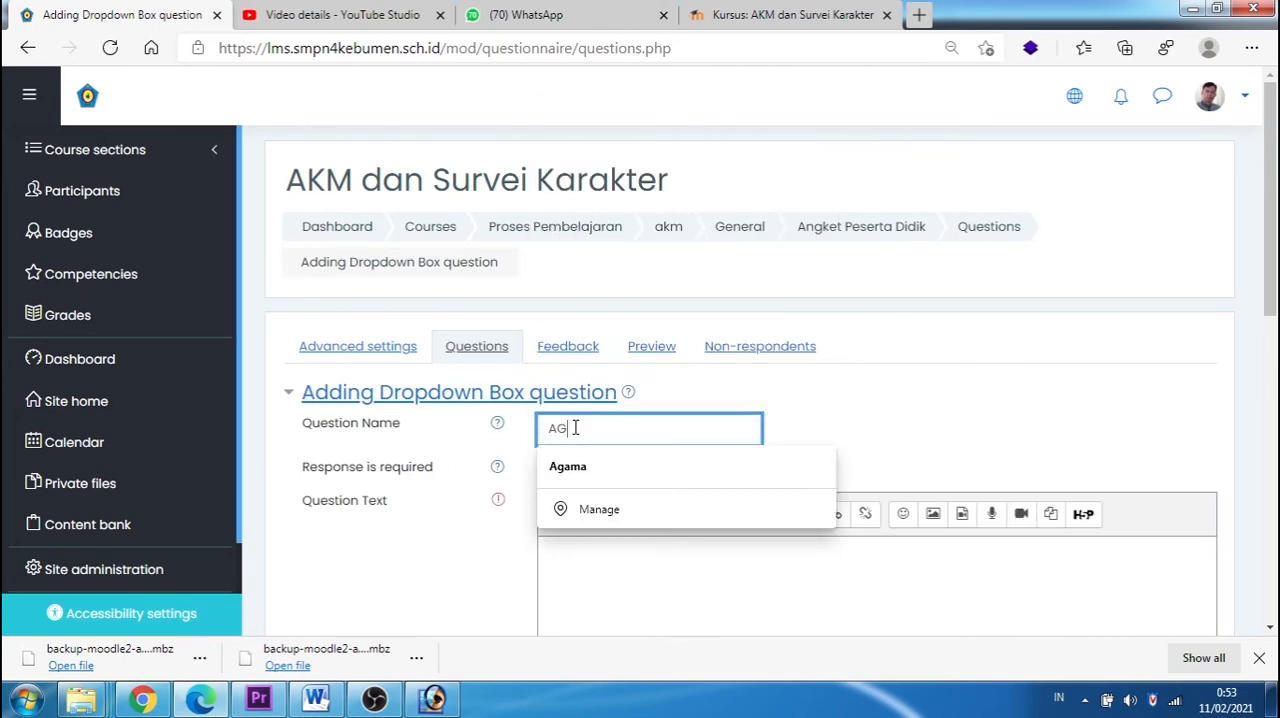
click(586, 468)
Step: Enter "Agama :" as the question text of the dropdown question
click(600, 568)
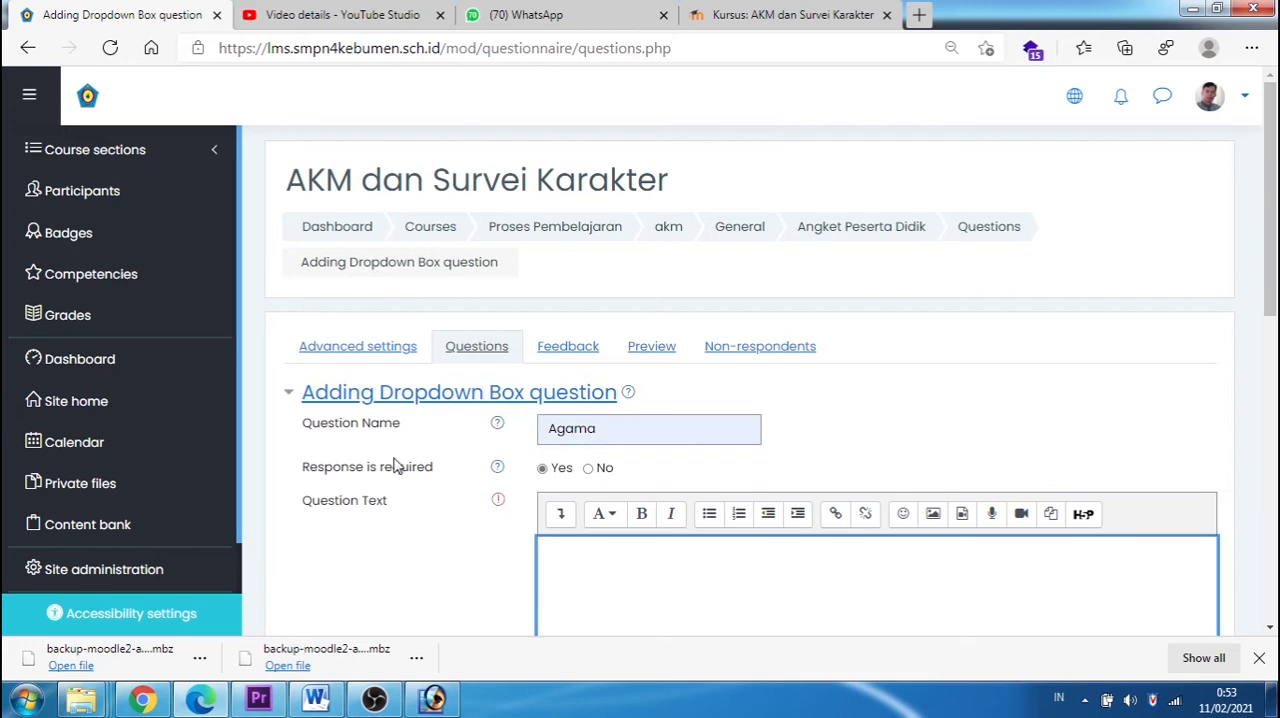
text(Agama :)
scroll(578, 558, down, 3)
Step: List Islam, Kristen, Katolik, Hindu, Budha, Konghuchu and an option starting with "Keper" as possible answers, one per line, and save the question
click(594, 495)
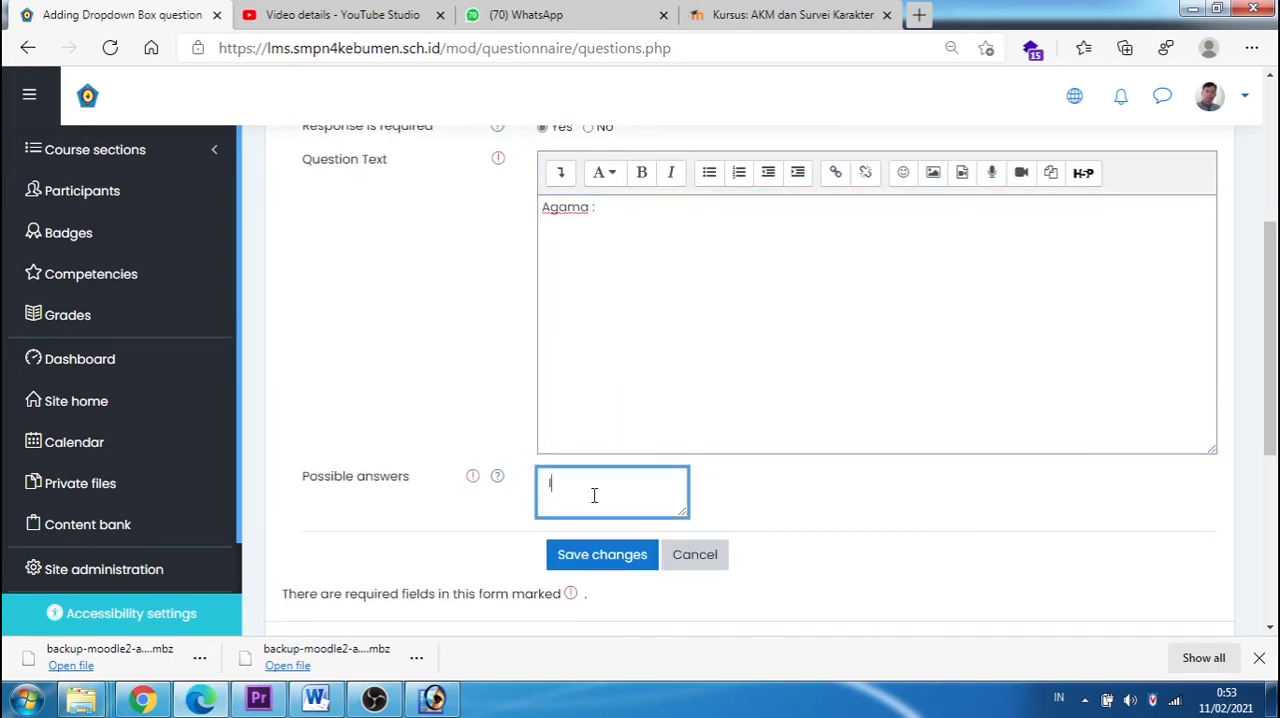
text(Islam Kristen)
key(Return)
text(Ka)
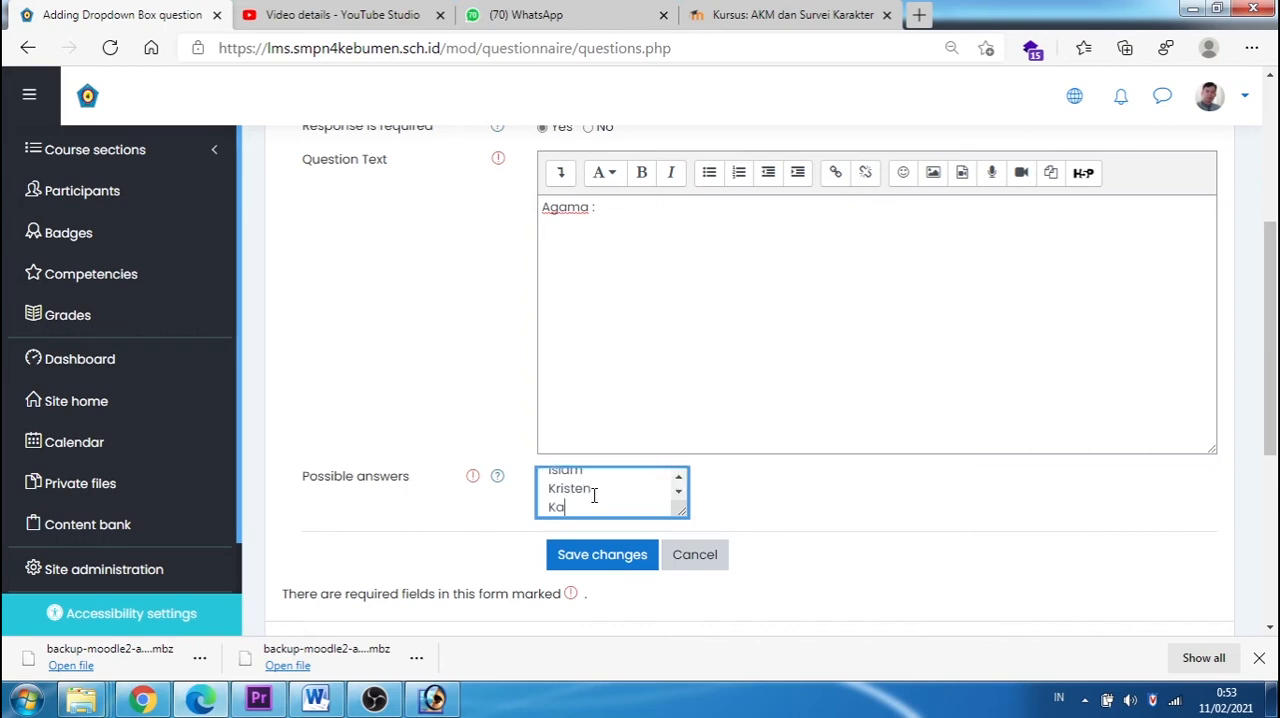
text(tolik)
key(Return)
text(Hindu)
key(Return)
text(Budha)
key(Return)
text(Konghuchu)
key(Return)
text(Kepercayaan)
click(616, 558)
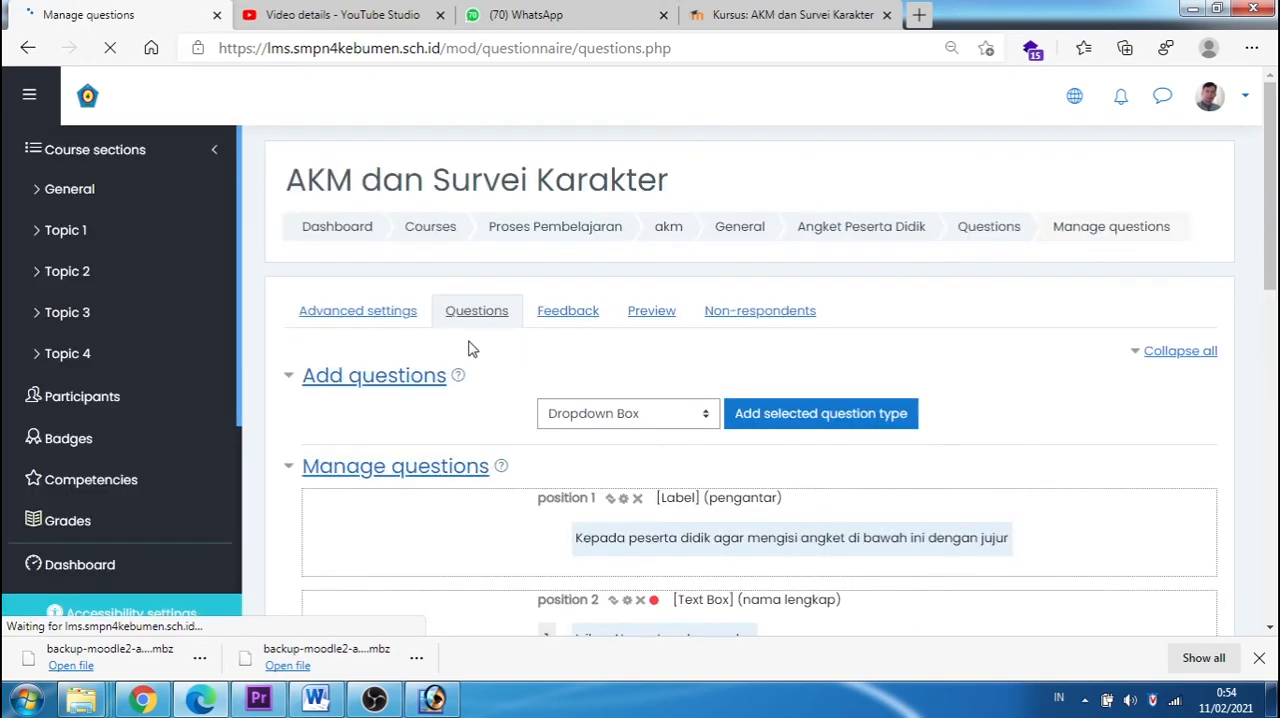
Step: Preview the questionnaire and examine the answer options of the Agama dropdown
click(632, 318)
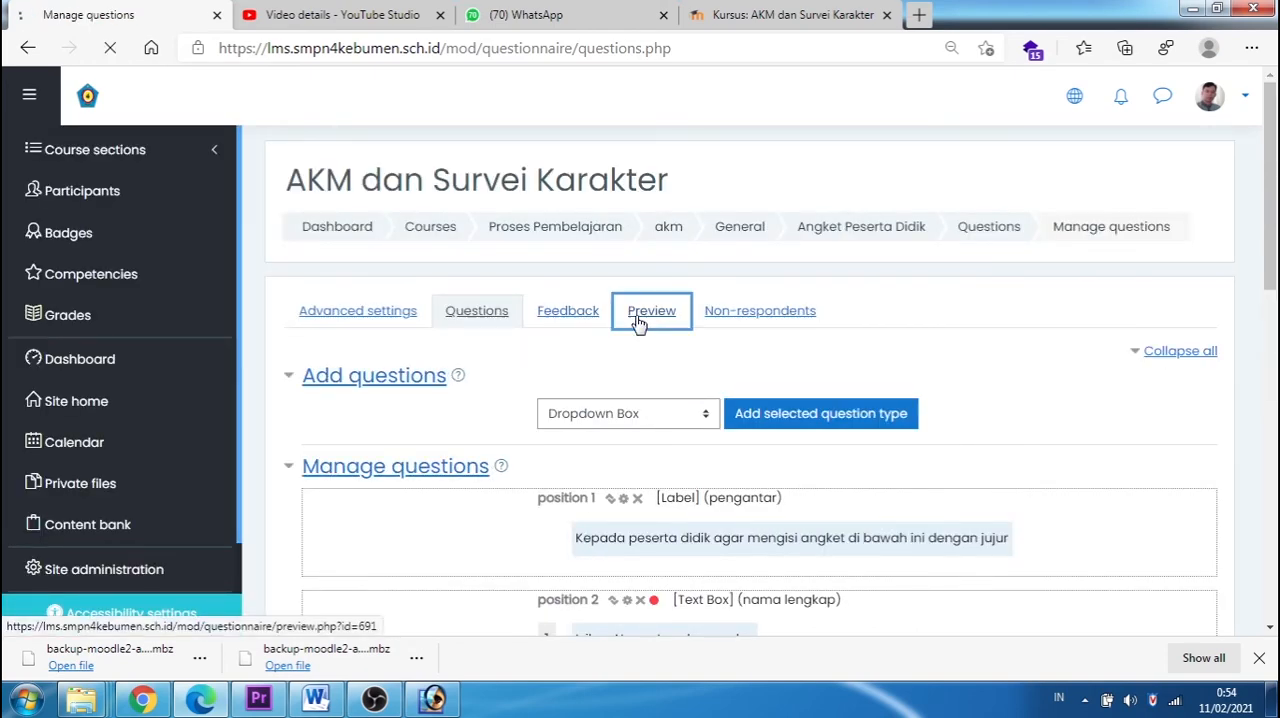
scroll(645, 313, down, 8)
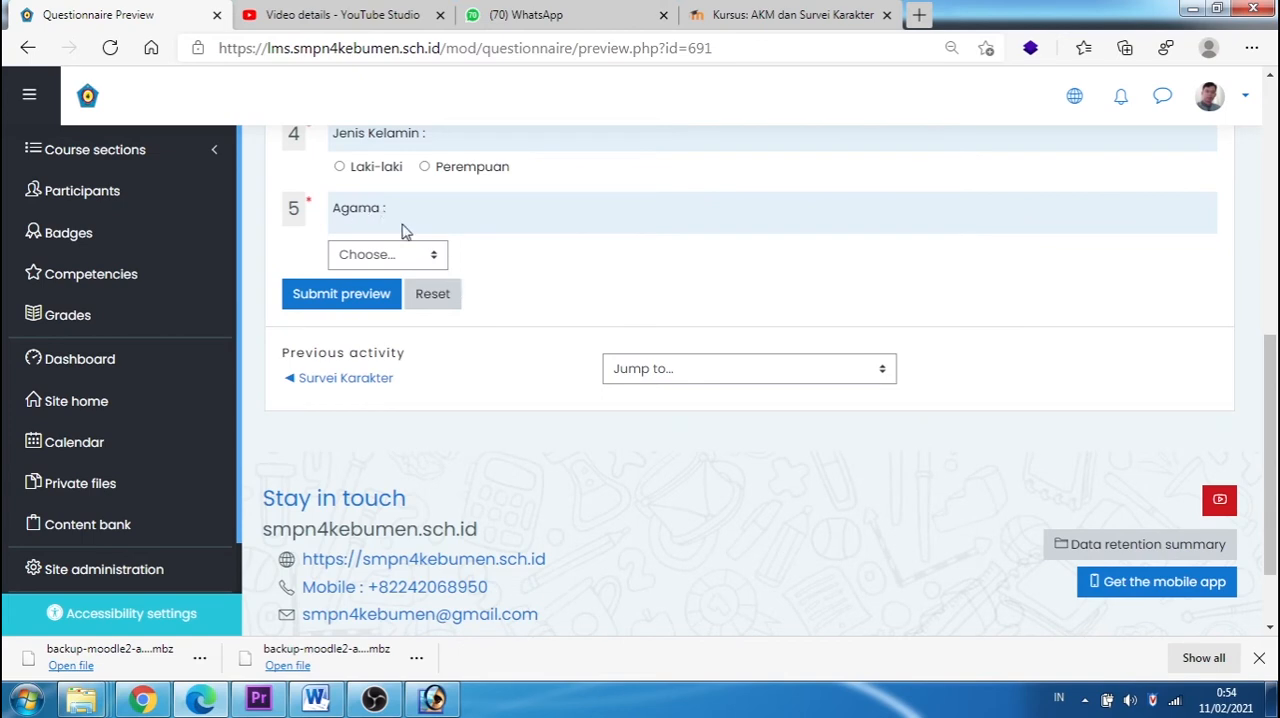
click(440, 254)
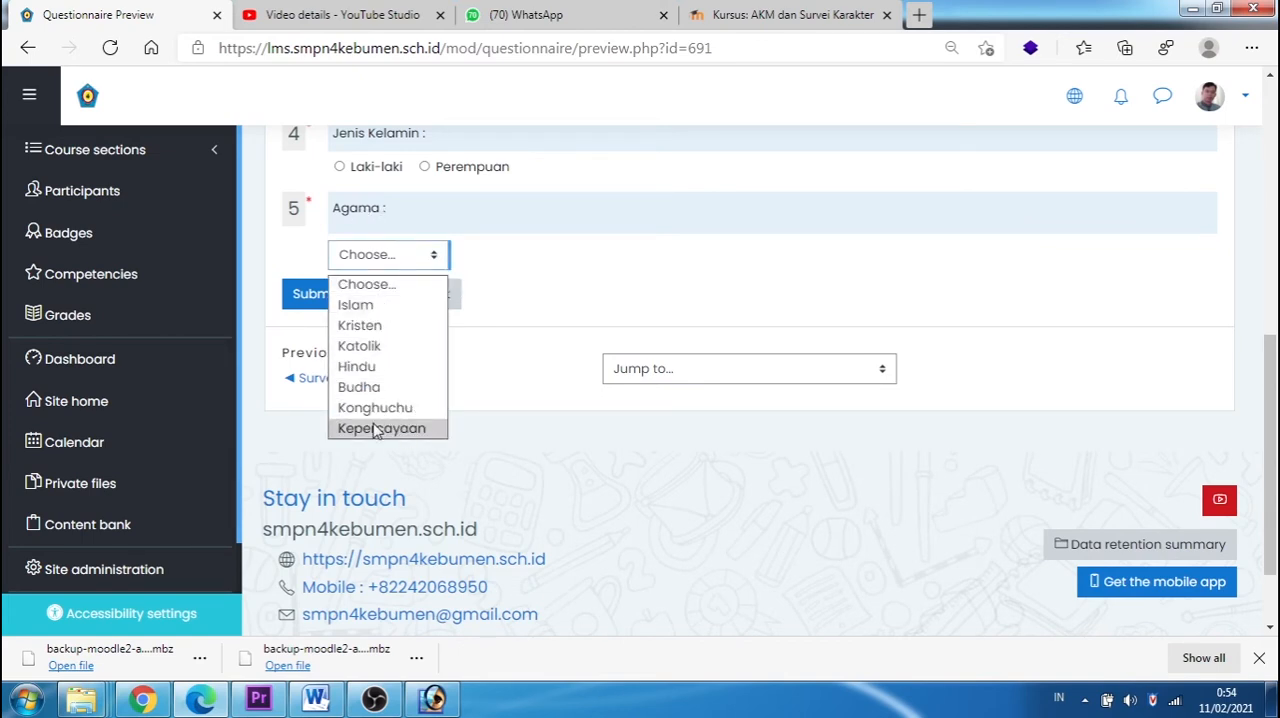
click(629, 311)
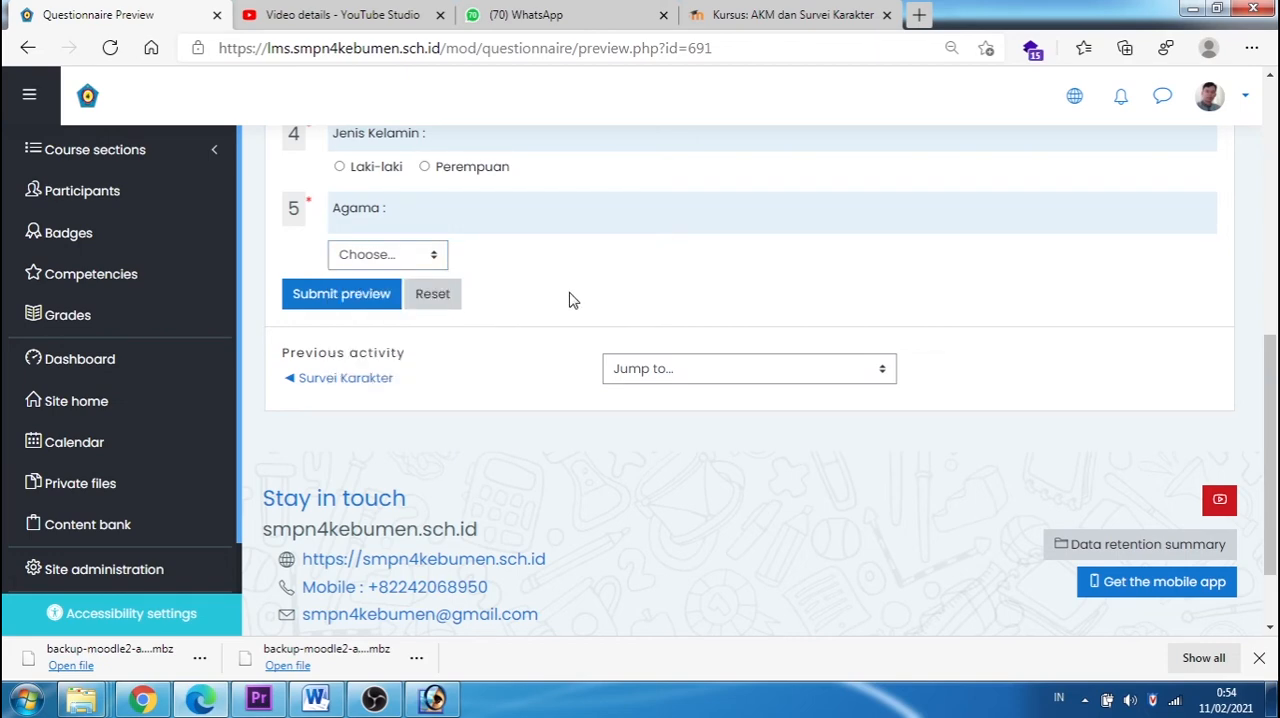
scroll(575, 295, up, 2)
scroll(573, 294, up, 6)
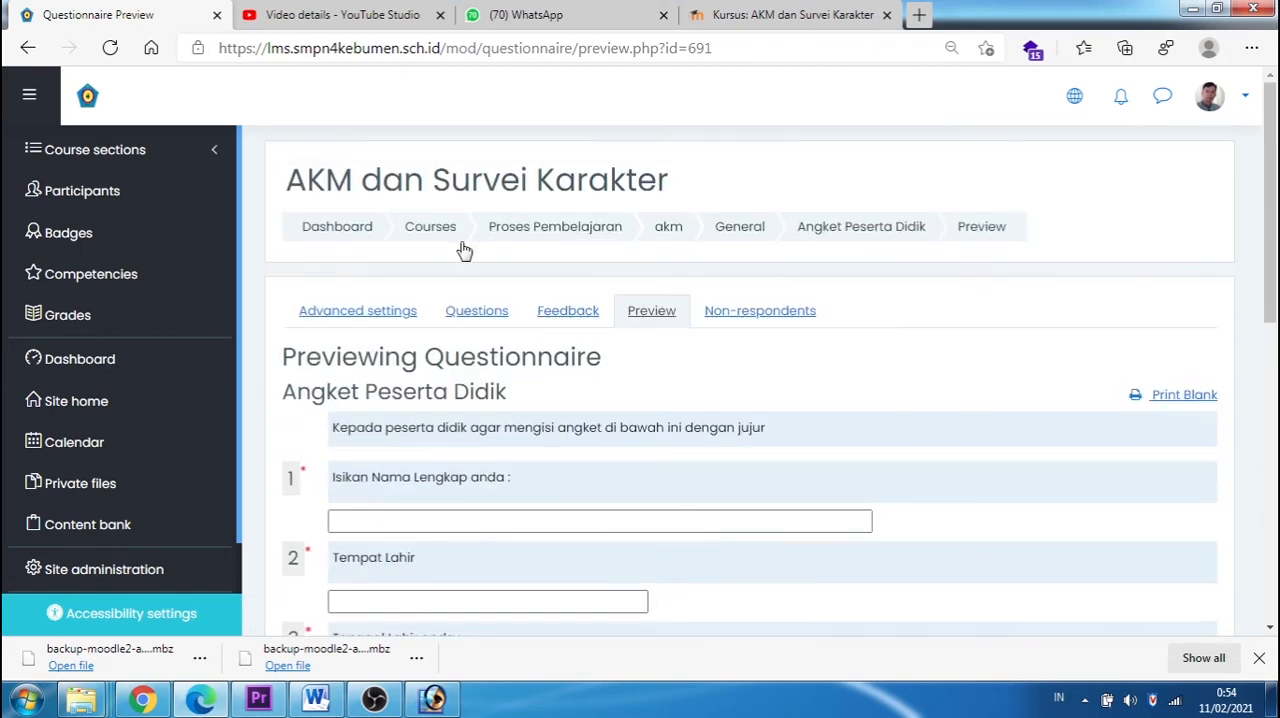
Step: Return to the question management page and add an Essay Box question named "alamat"
click(476, 312)
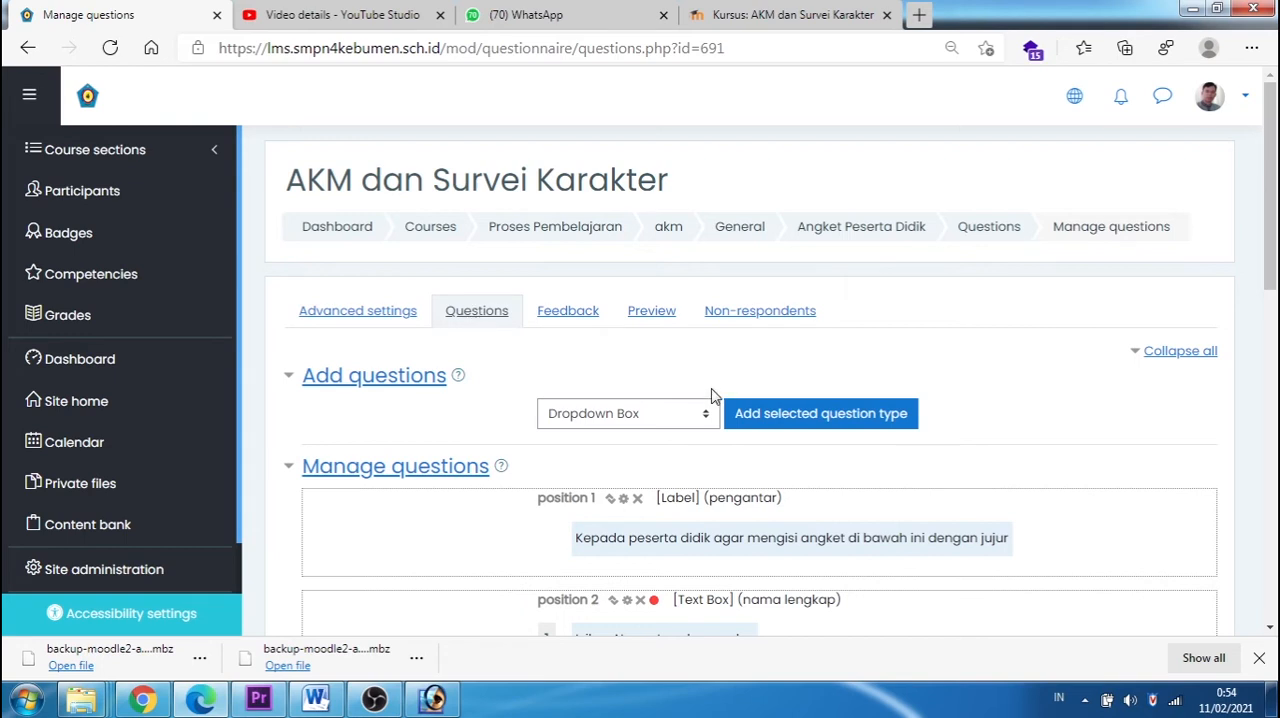
click(708, 413)
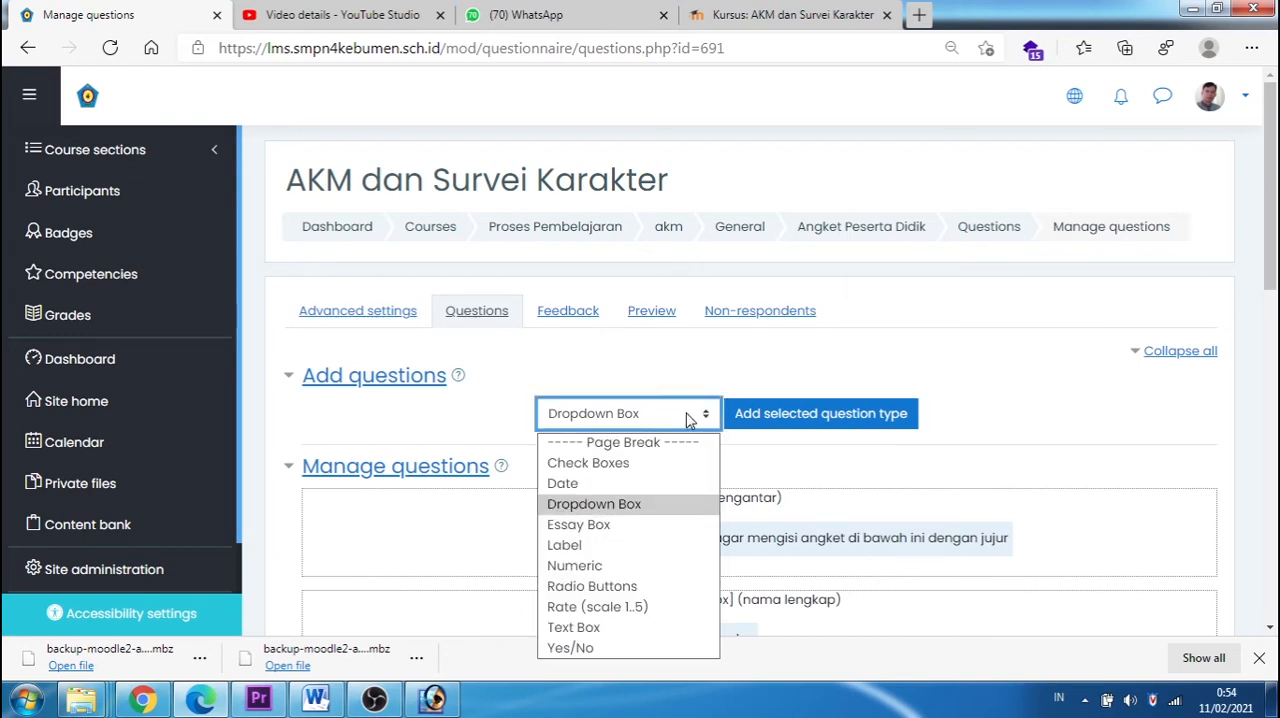
click(579, 525)
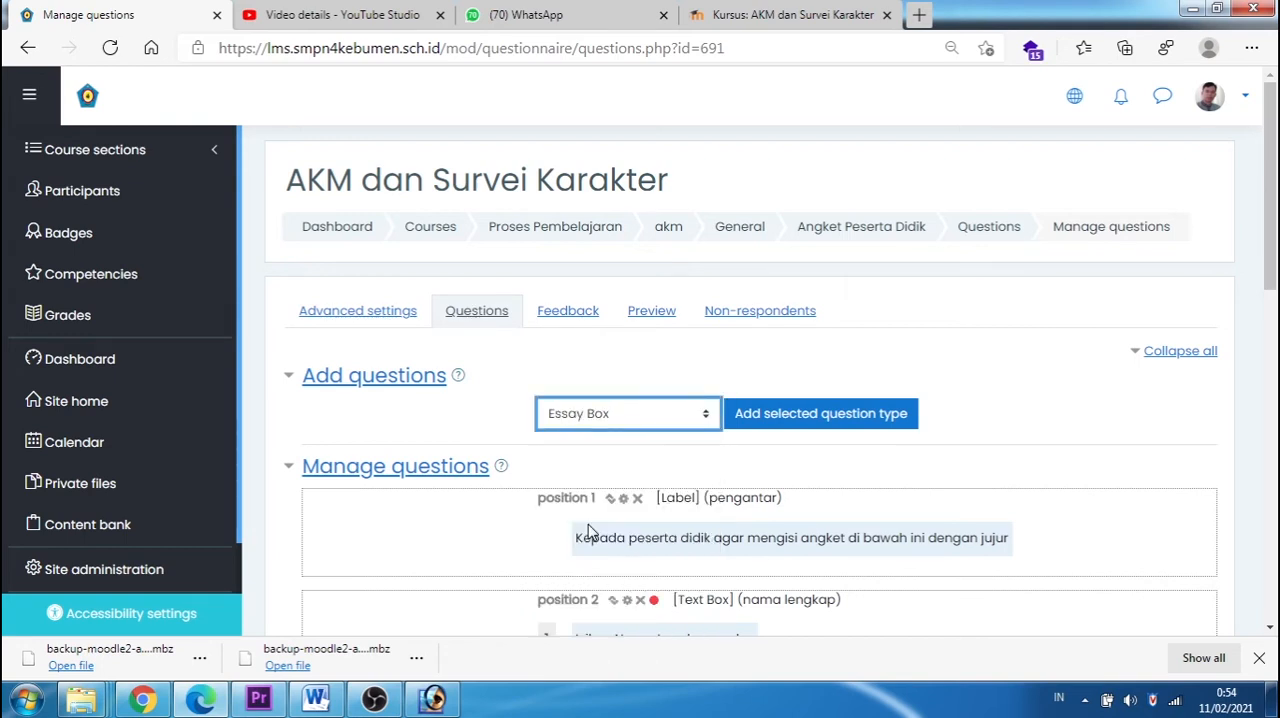
click(779, 425)
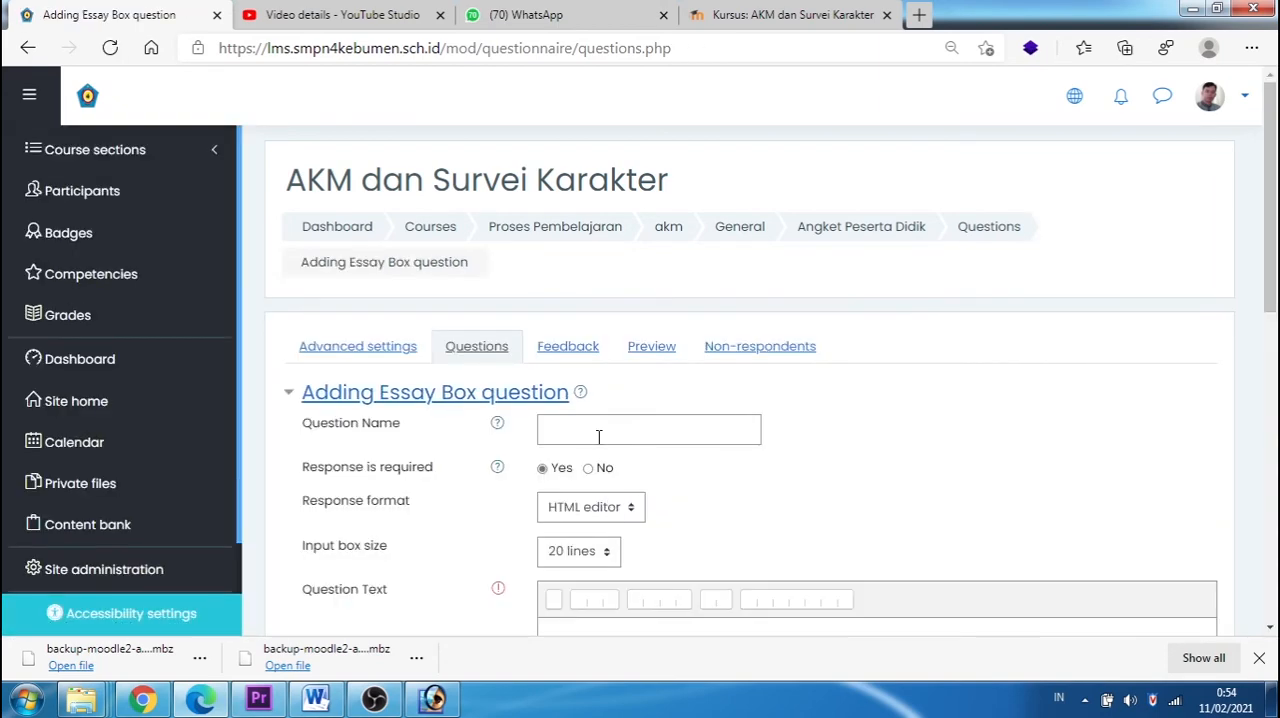
click(598, 430)
text(alama)
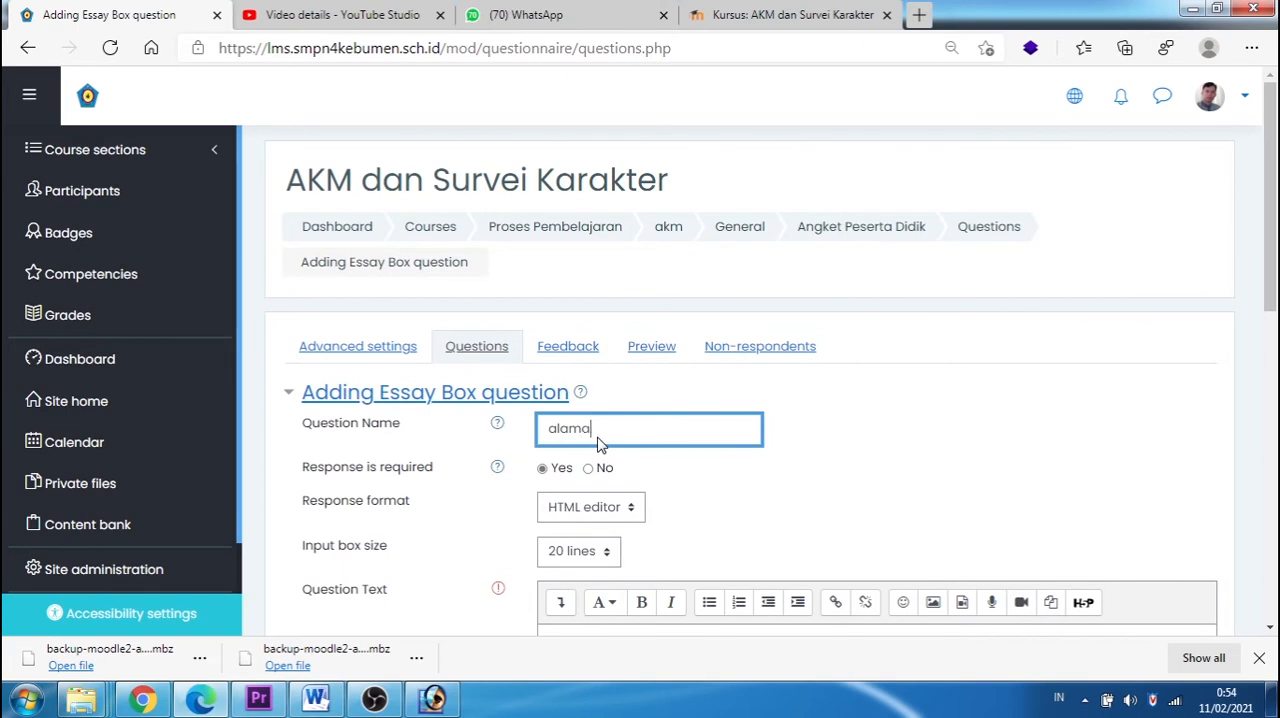
text(t)
Step: Set the essay question's input box size to 5 lines, enter "Alamat anda :" as its question text and save it
scroll(662, 438, down, 1)
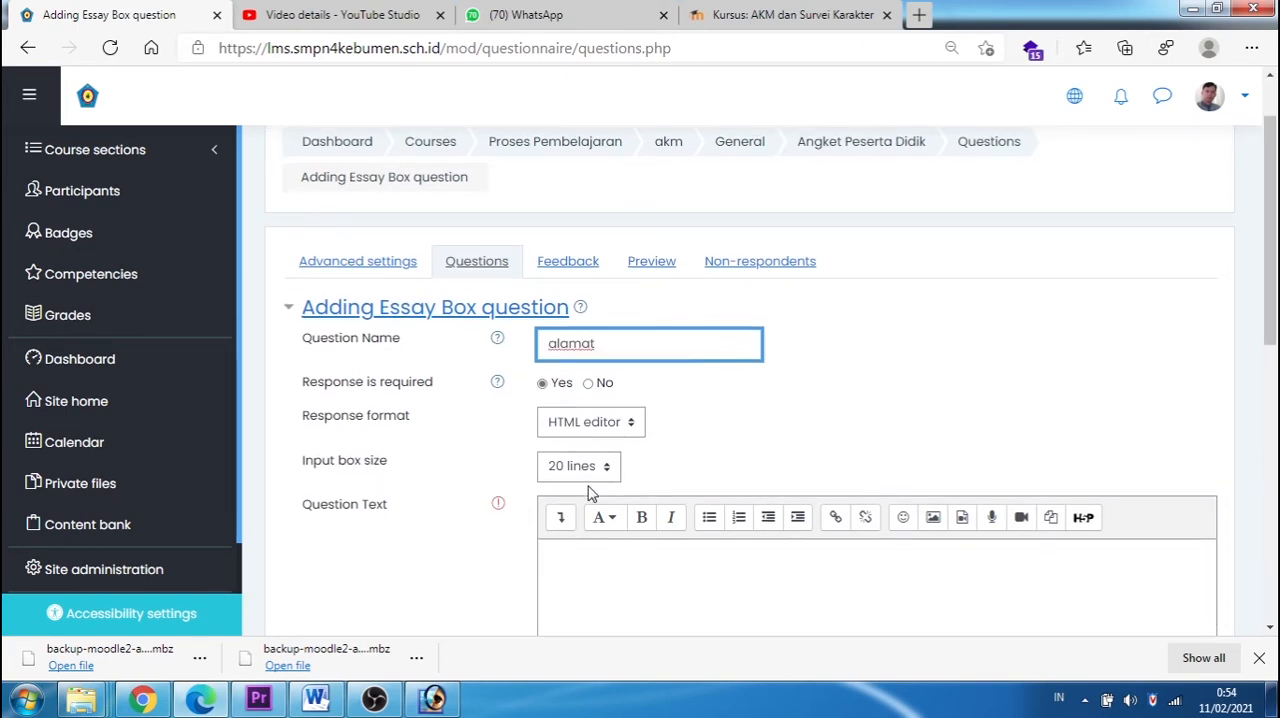
scroll(637, 417, down, 2)
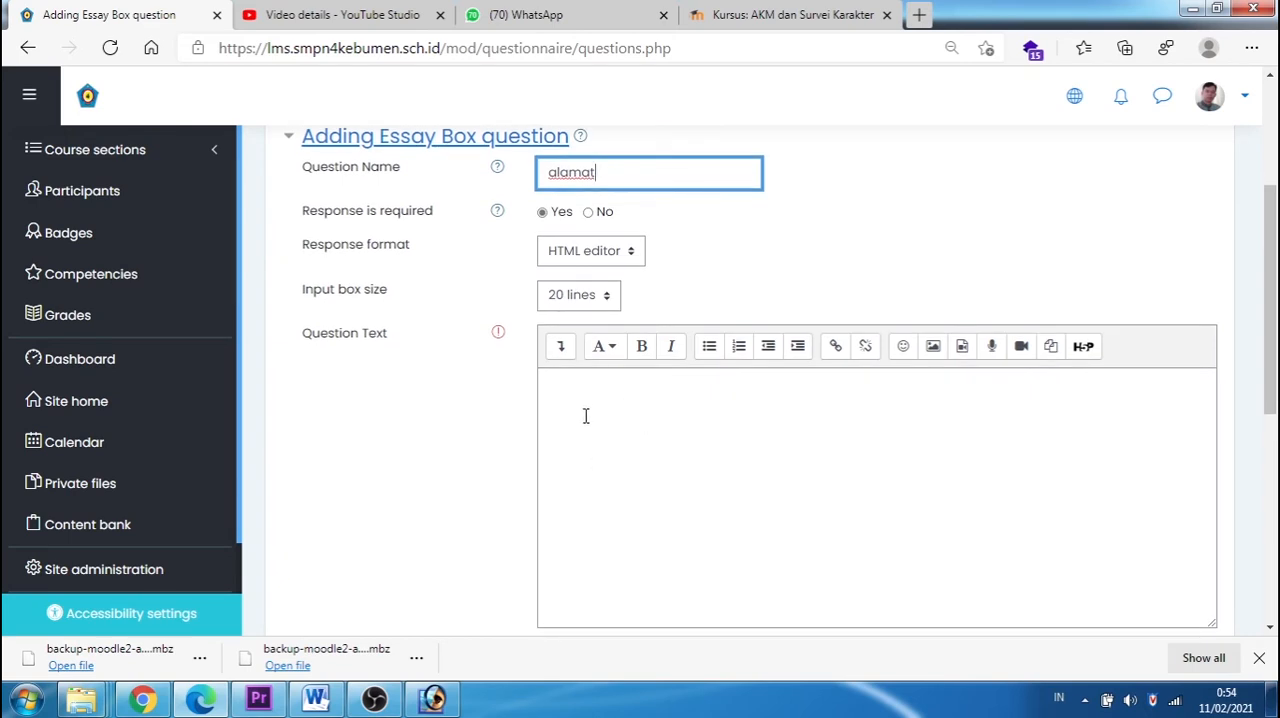
click(607, 298)
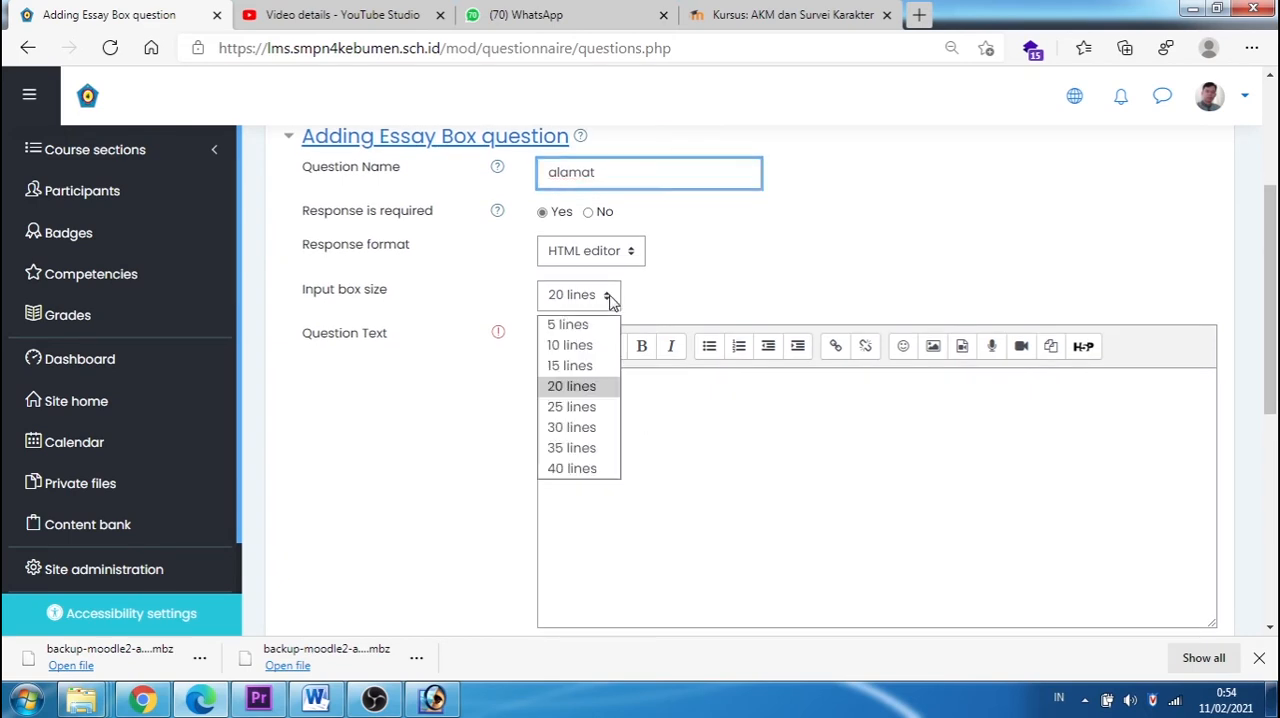
click(571, 325)
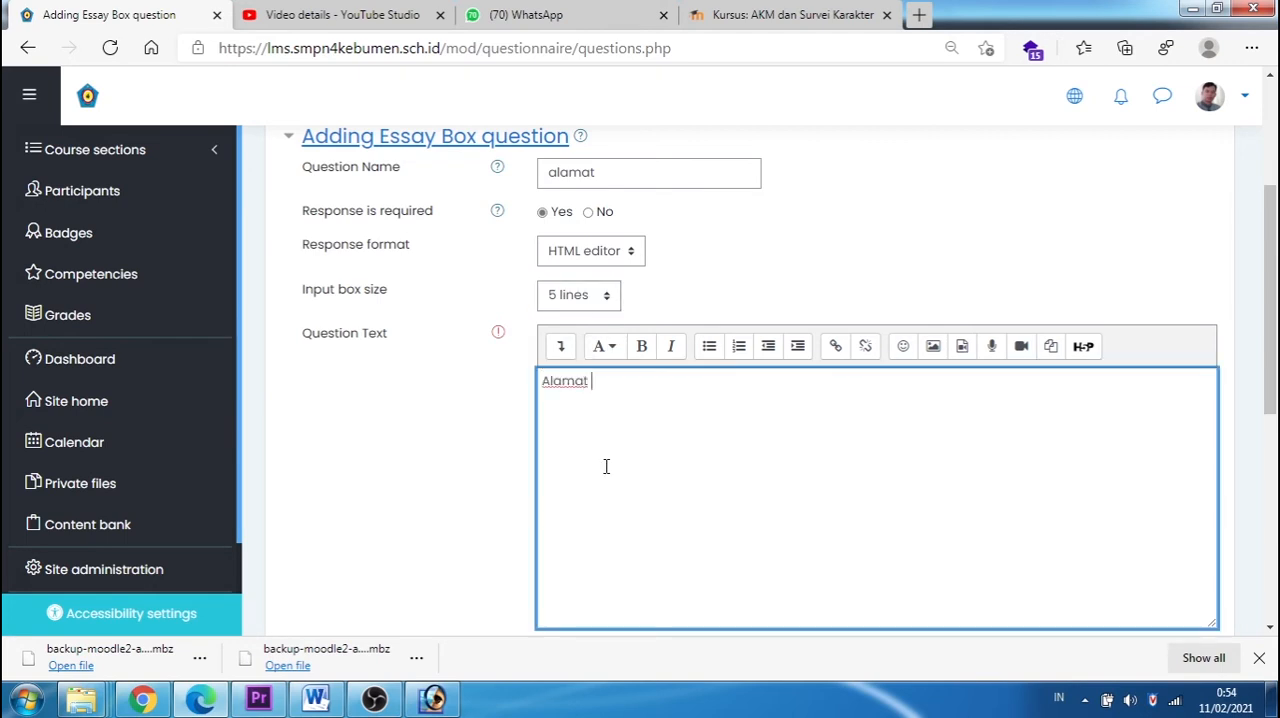
text(nda :)
scroll(614, 463, down, 3)
click(620, 425)
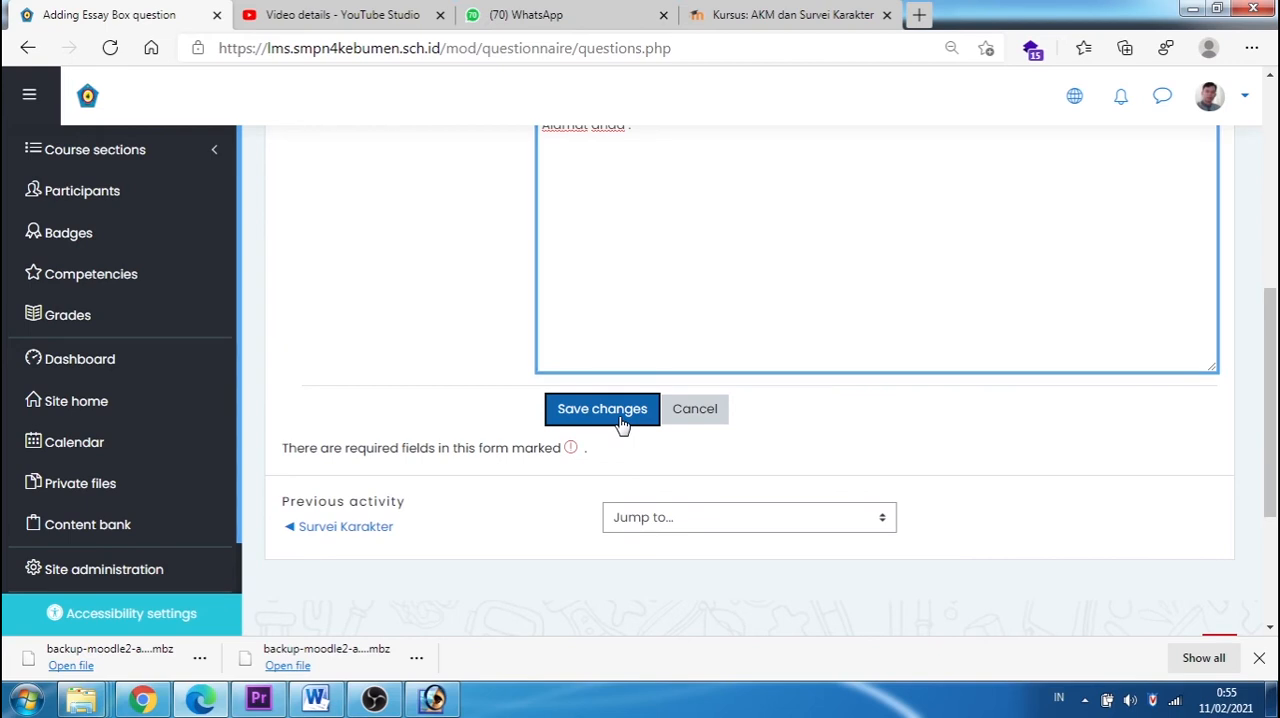
Step: Preview the questionnaire, try out the address editor and the Agama dropdown, and return to the question management page
click(651, 311)
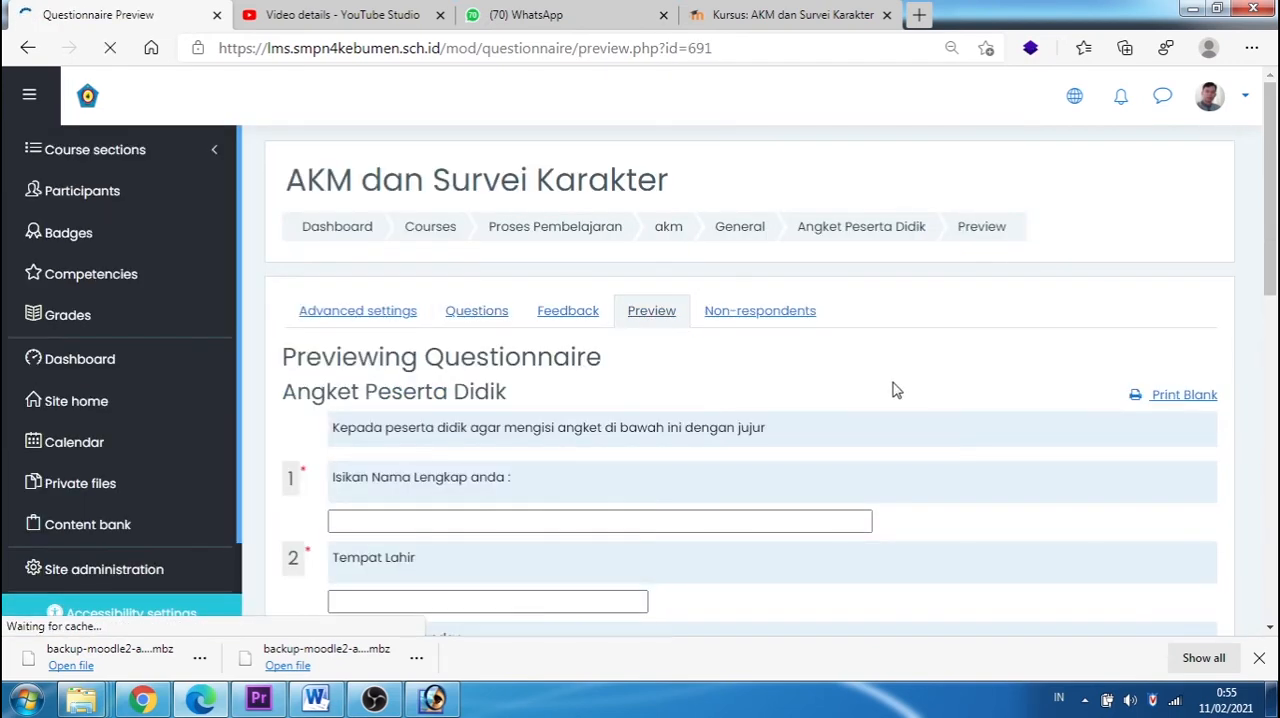
scroll(896, 390, down, 10)
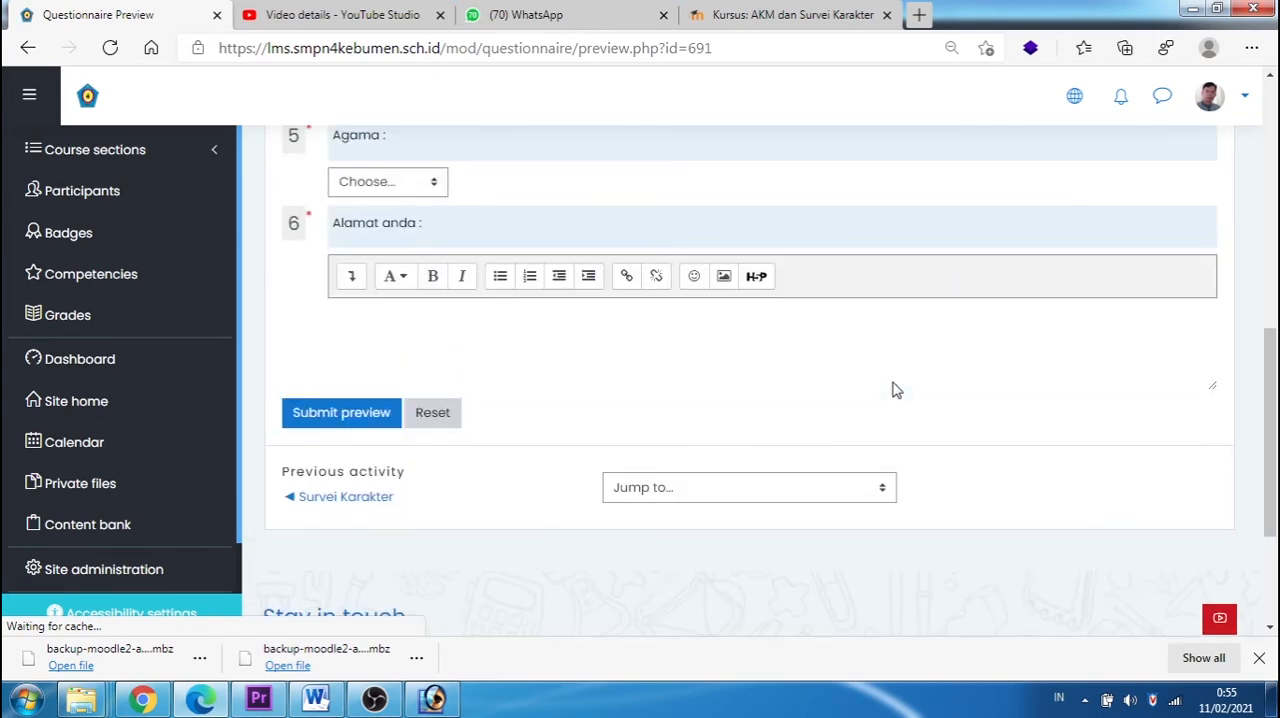
scroll(896, 390, up, 2)
click(402, 497)
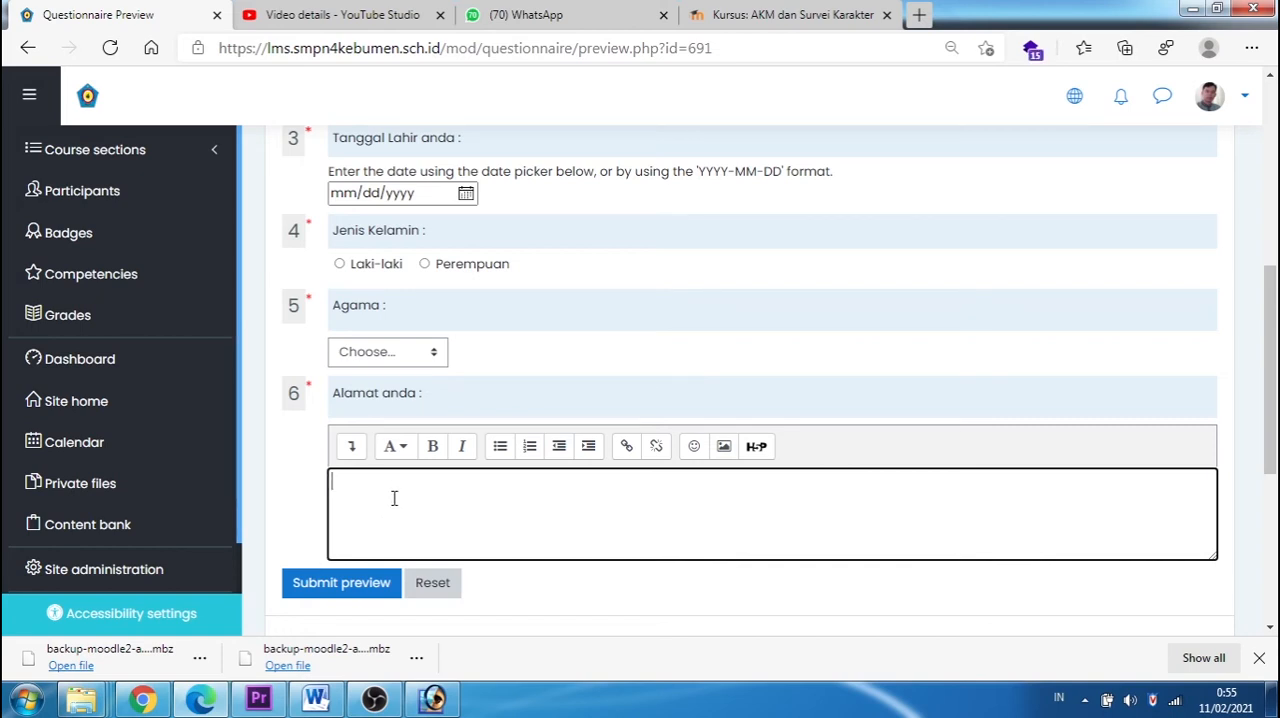
click(436, 352)
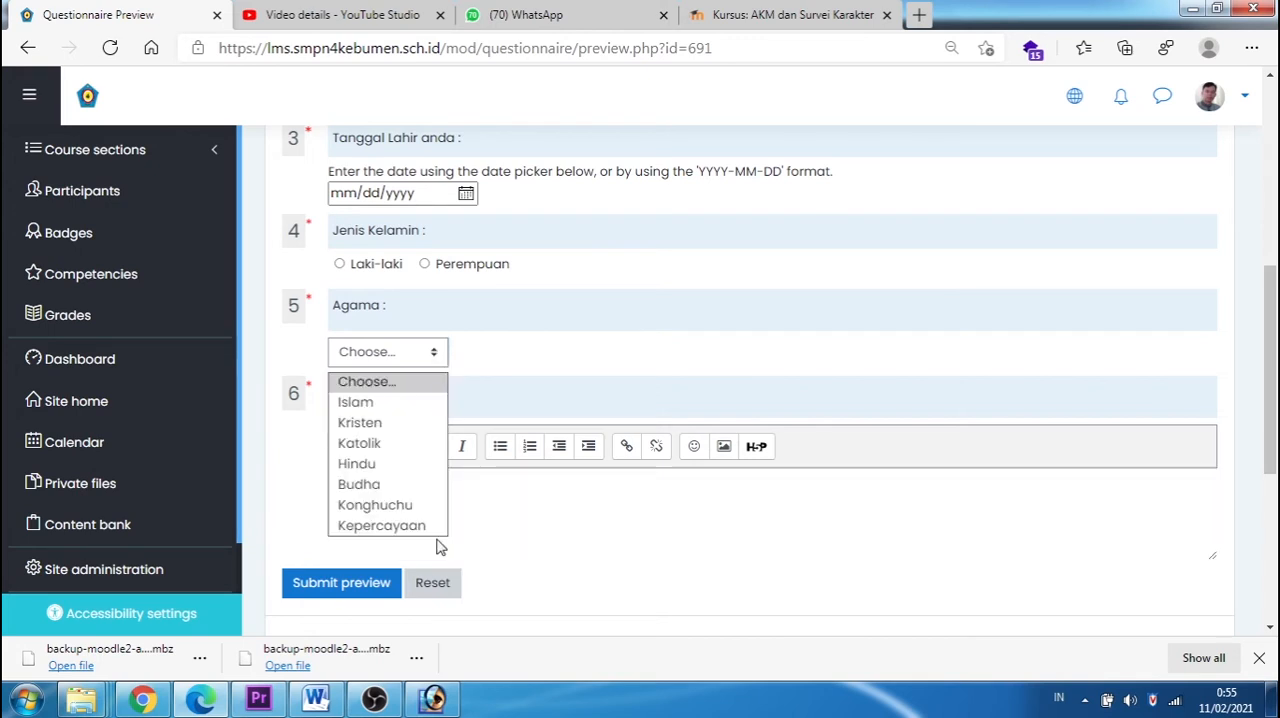
click(775, 267)
scroll(776, 266, up, 3)
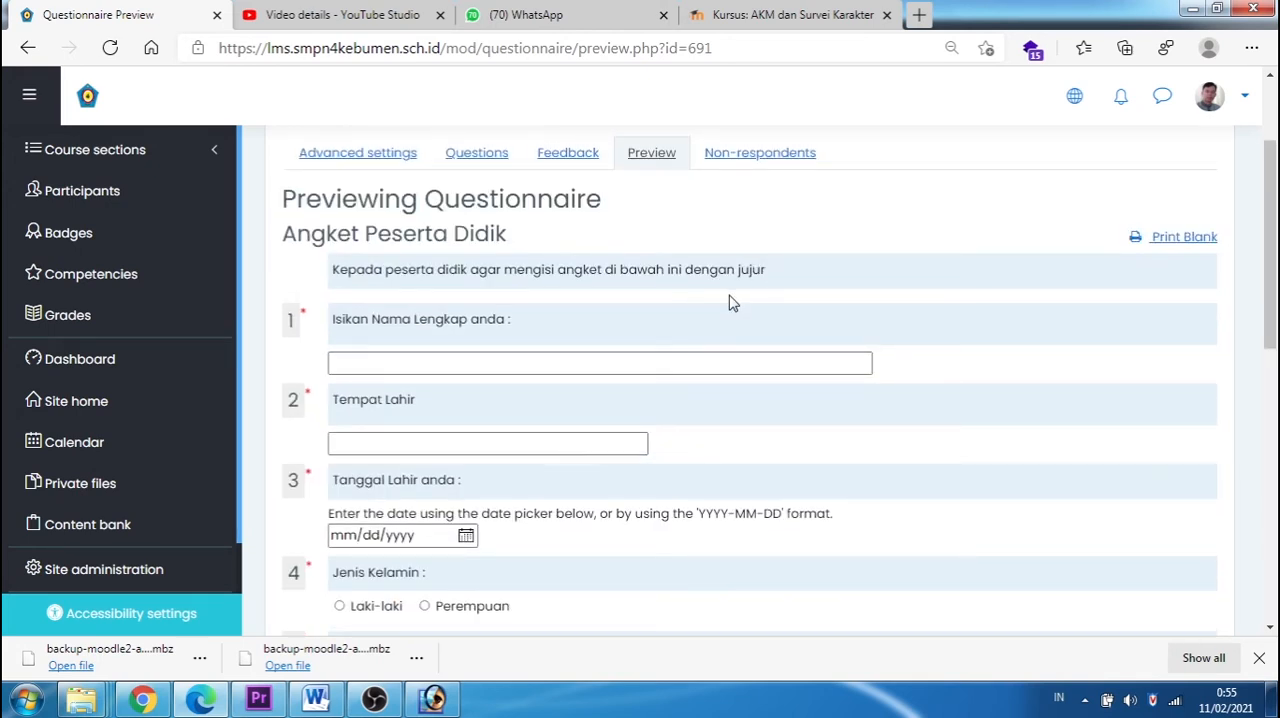
scroll(743, 297, down, 1)
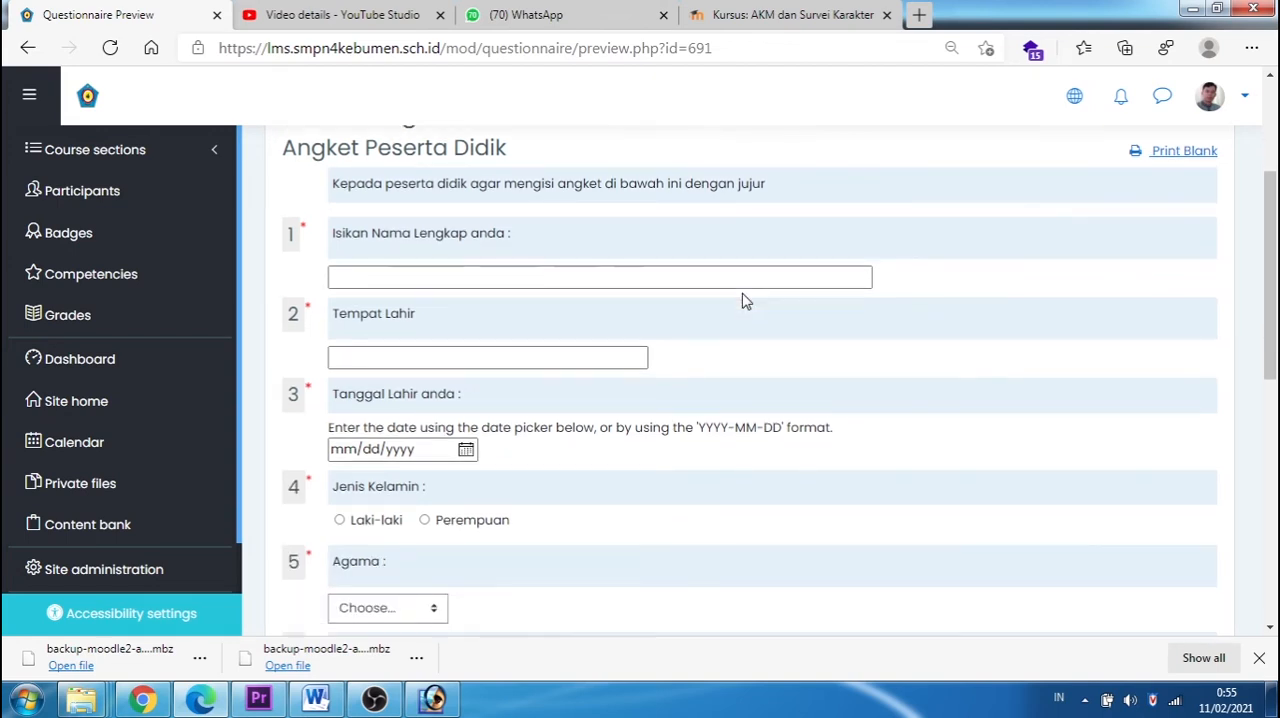
scroll(743, 297, up, 2)
click(477, 238)
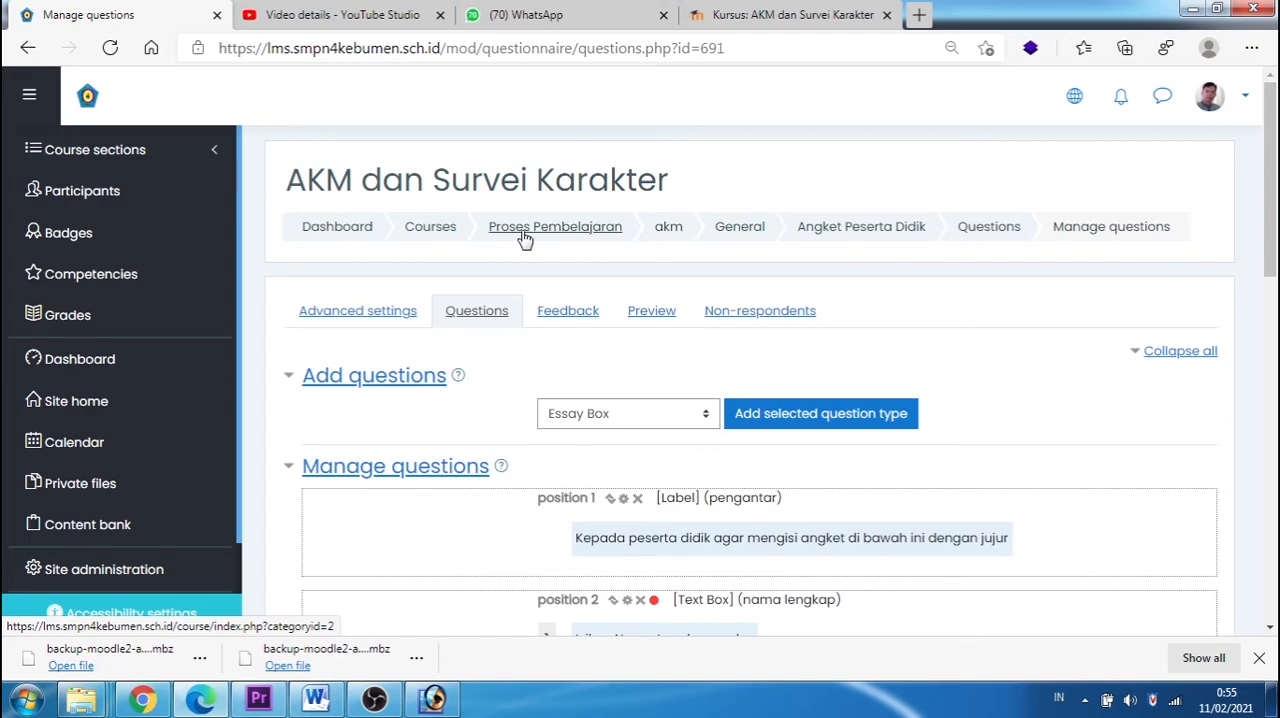
Step: Switch to the LMS SMPN 1 Kebumen site, open the Survei Karakter questionnaire and resume its saved response
click(771, 15)
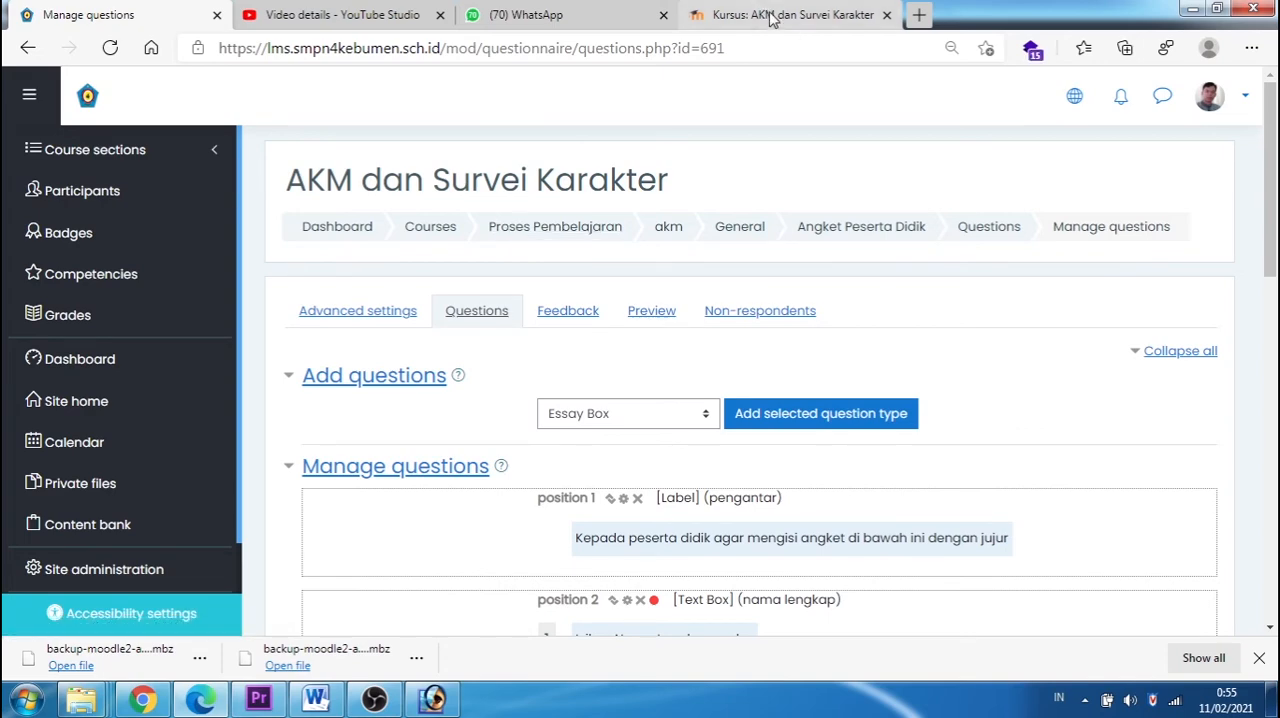
scroll(422, 258, up, 3)
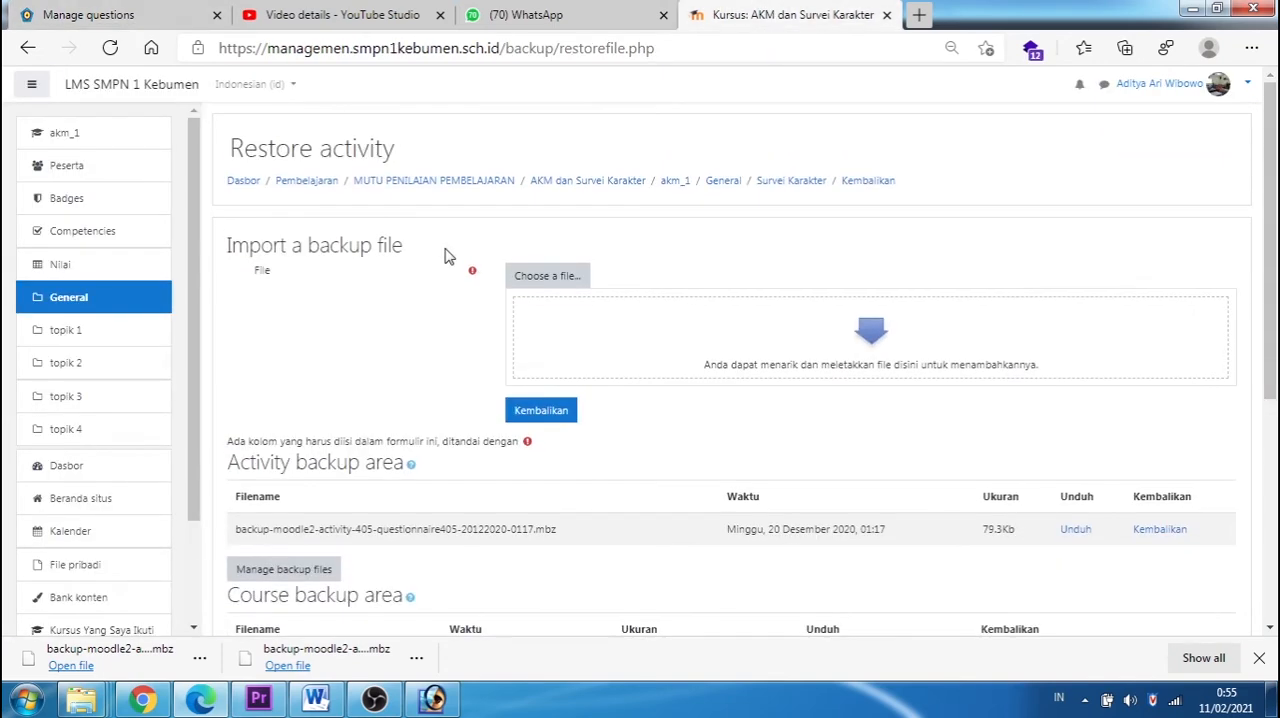
click(776, 181)
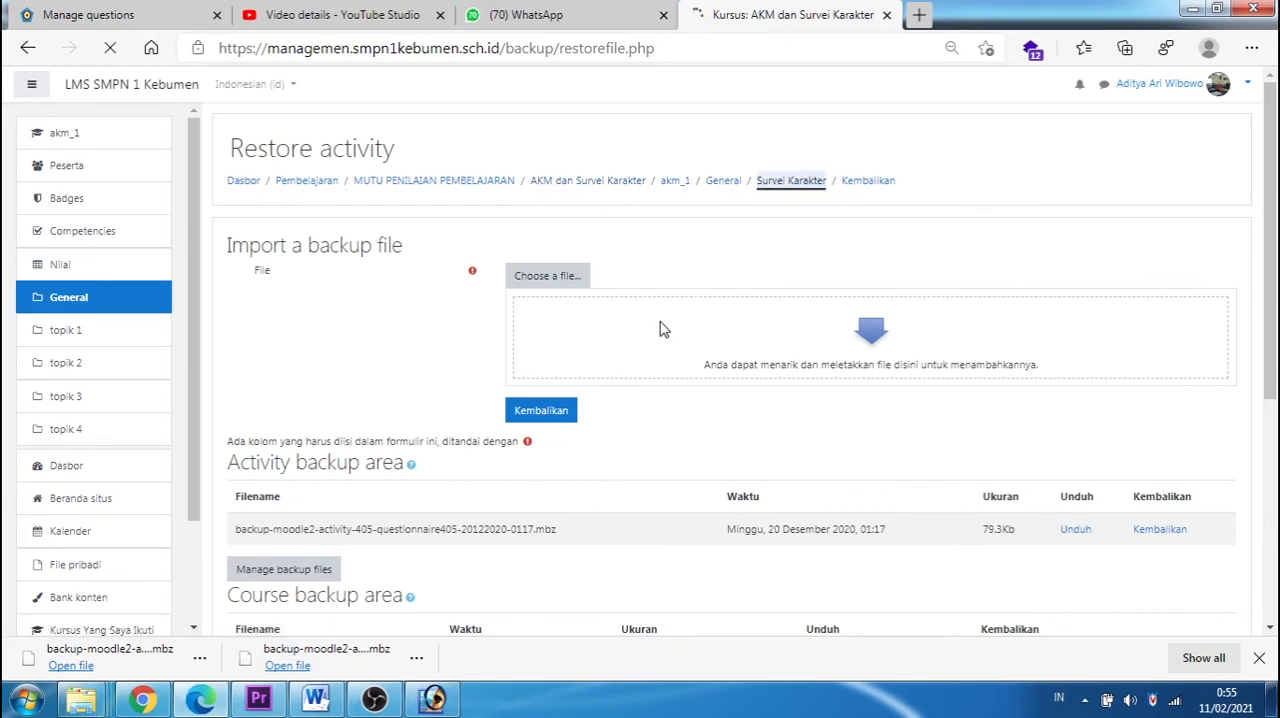
click(290, 302)
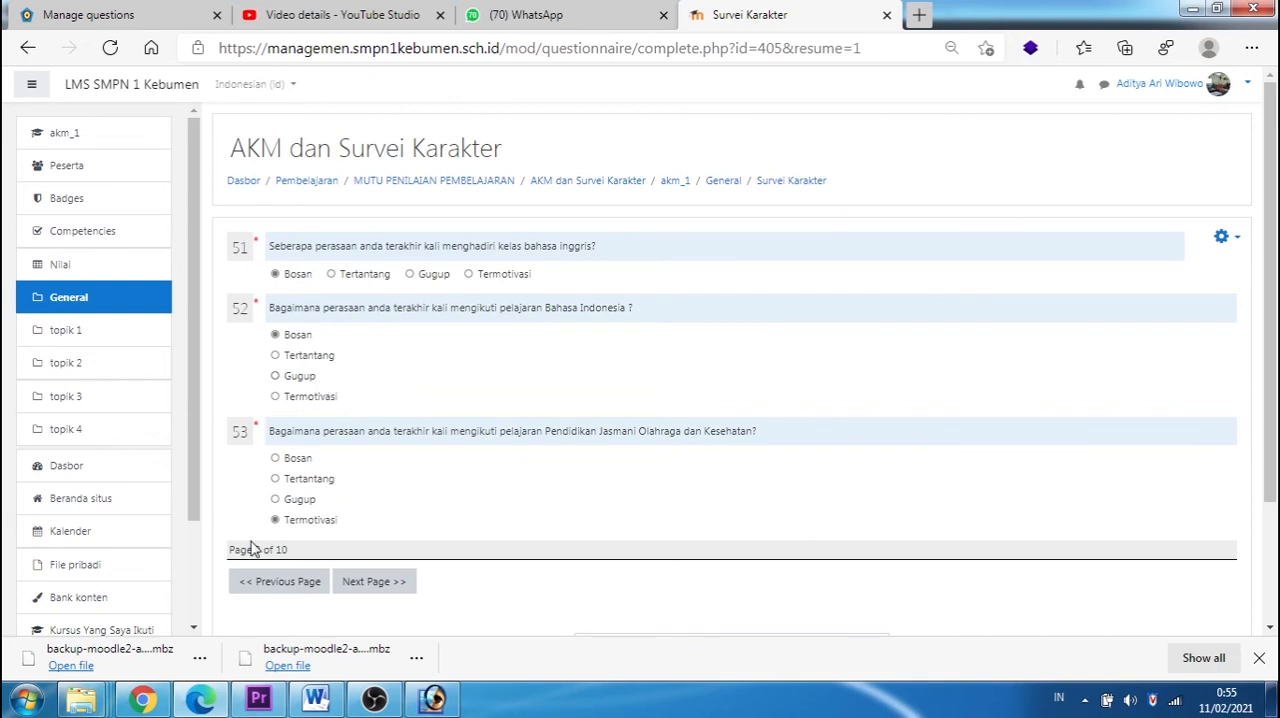
Step: Go back through the Survei Karakter questionnaire page by page to page 2, examining the questions and answer types on each page
click(309, 594)
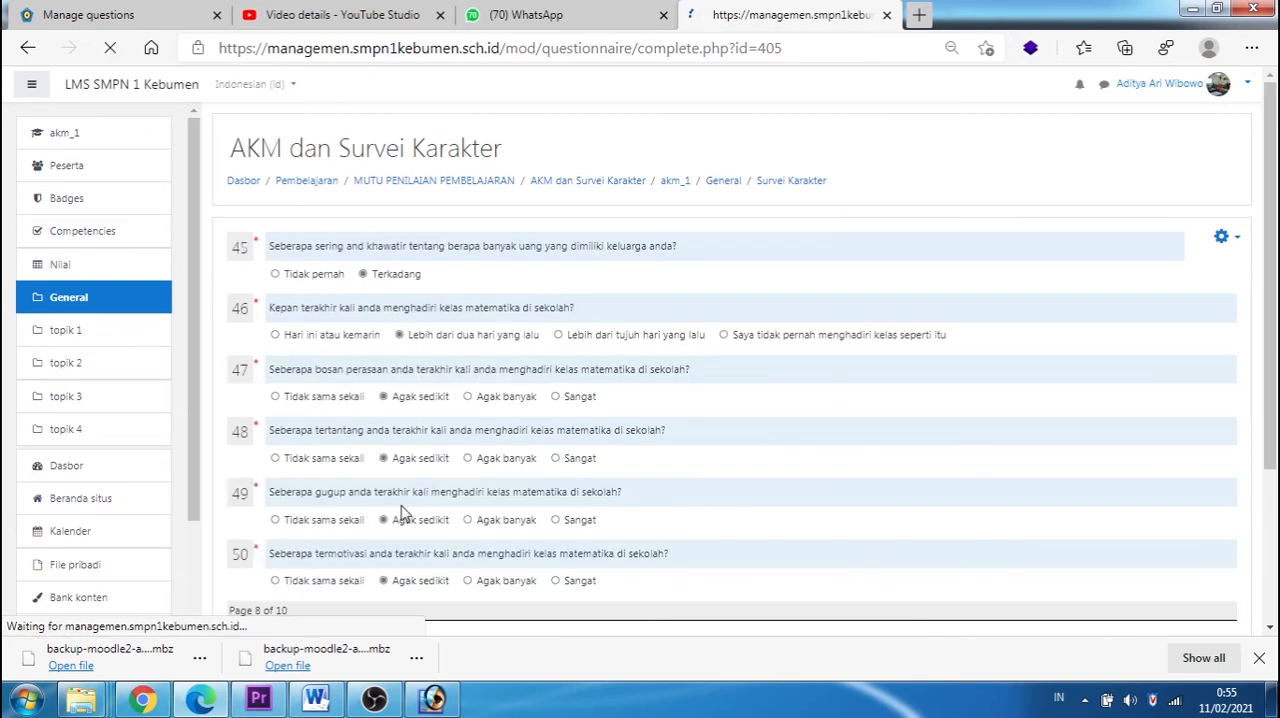
scroll(400, 500, down, 2)
click(318, 422)
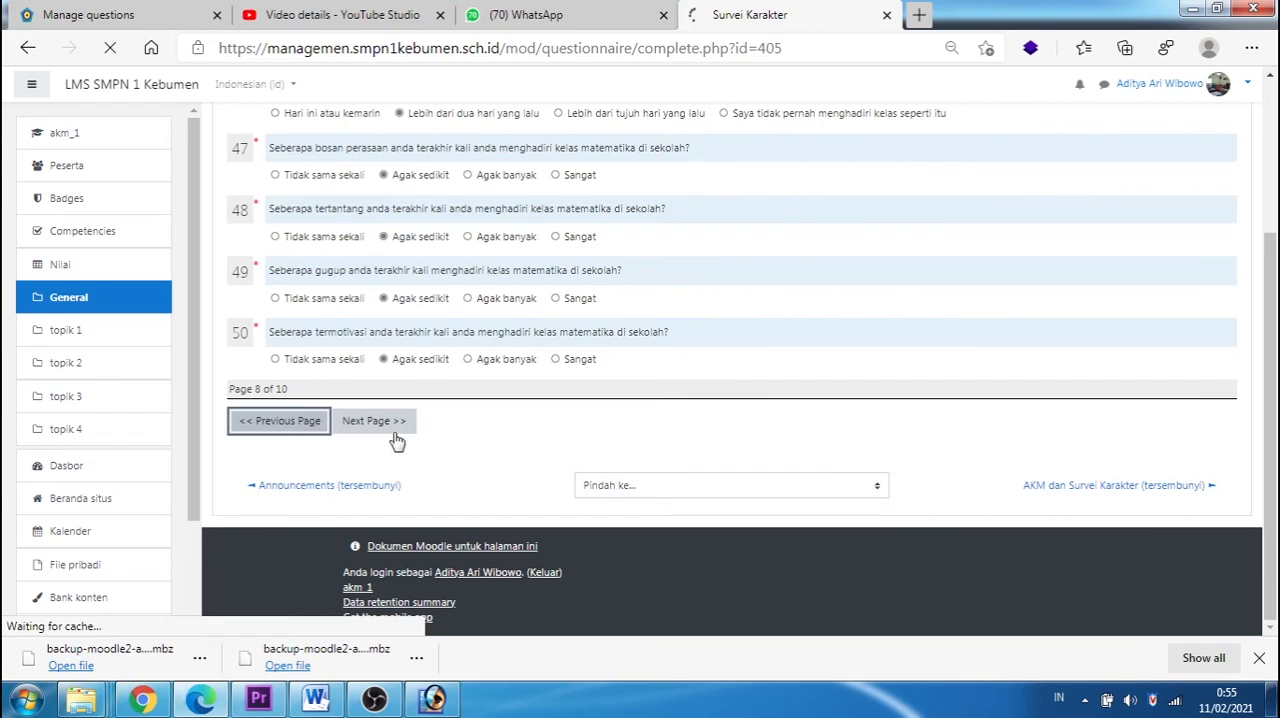
scroll(415, 460, down, 3)
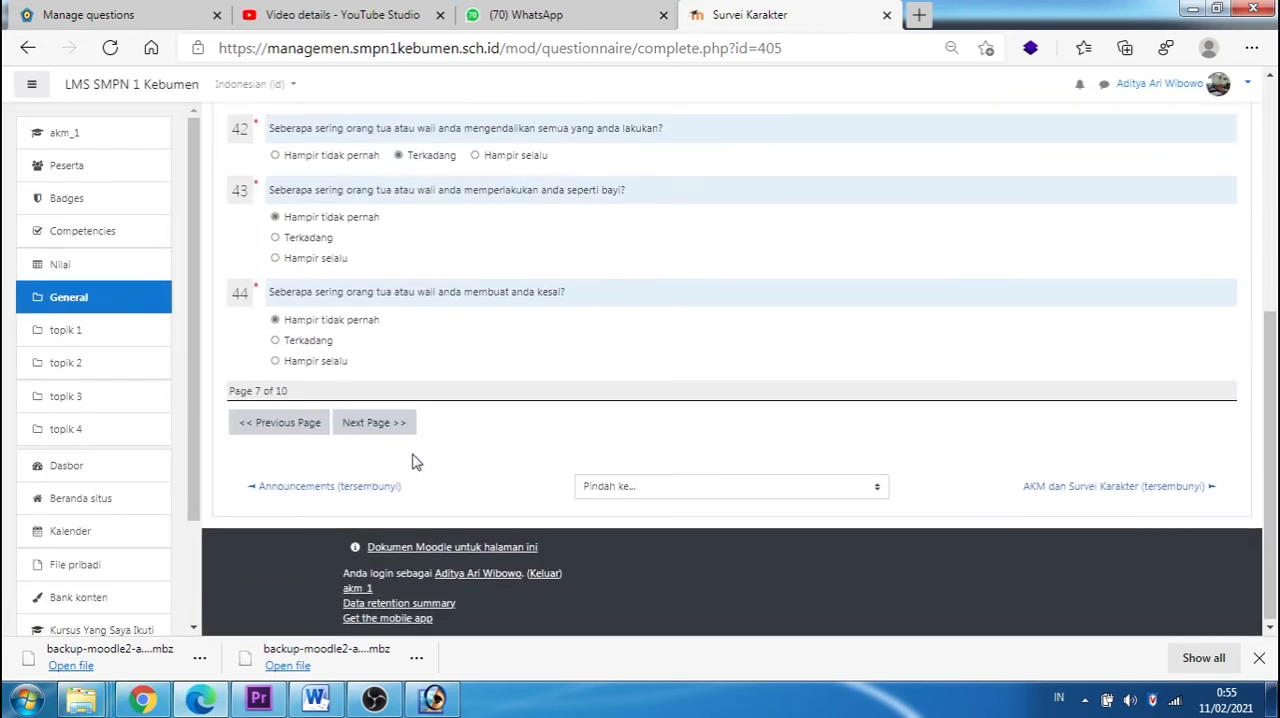
click(286, 428)
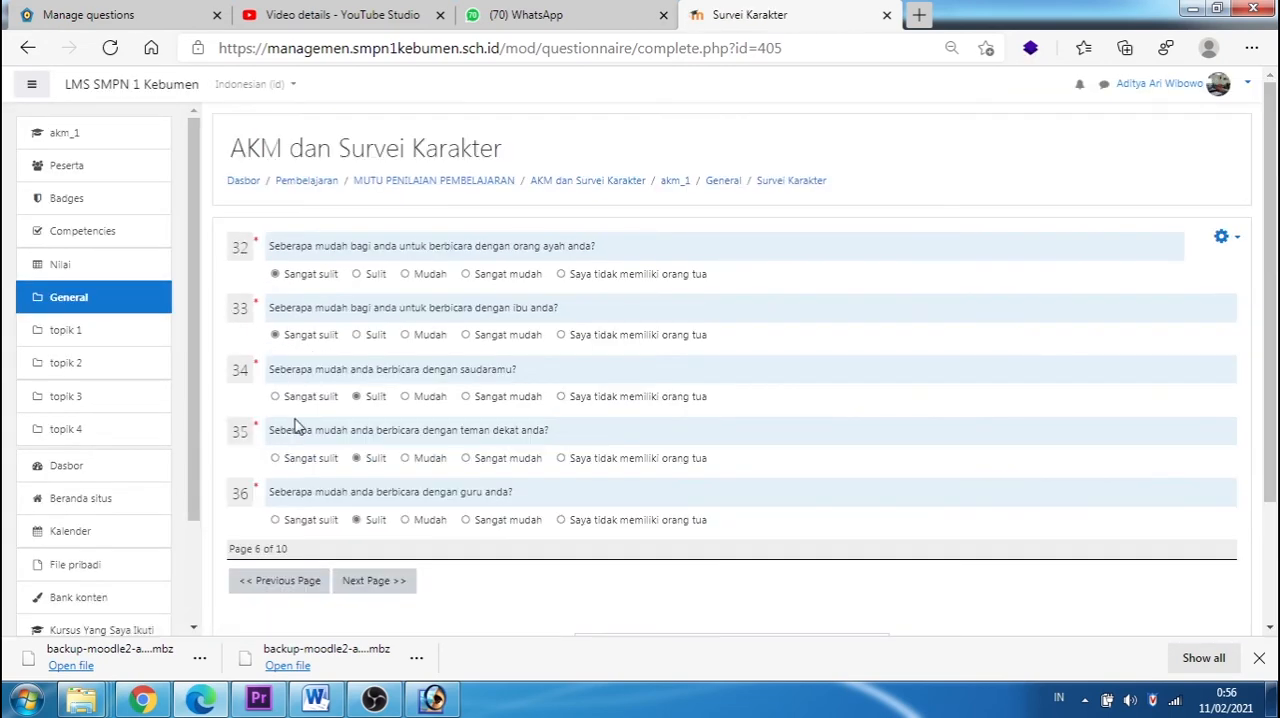
click(284, 582)
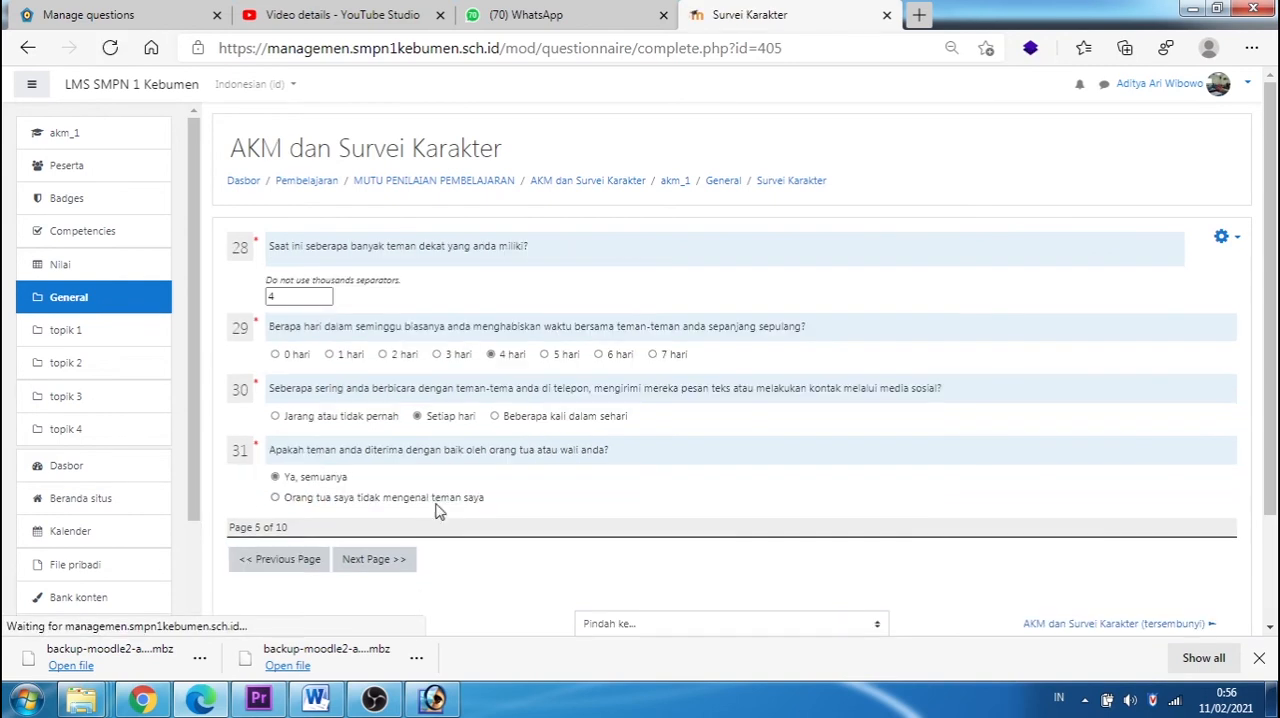
click(292, 562)
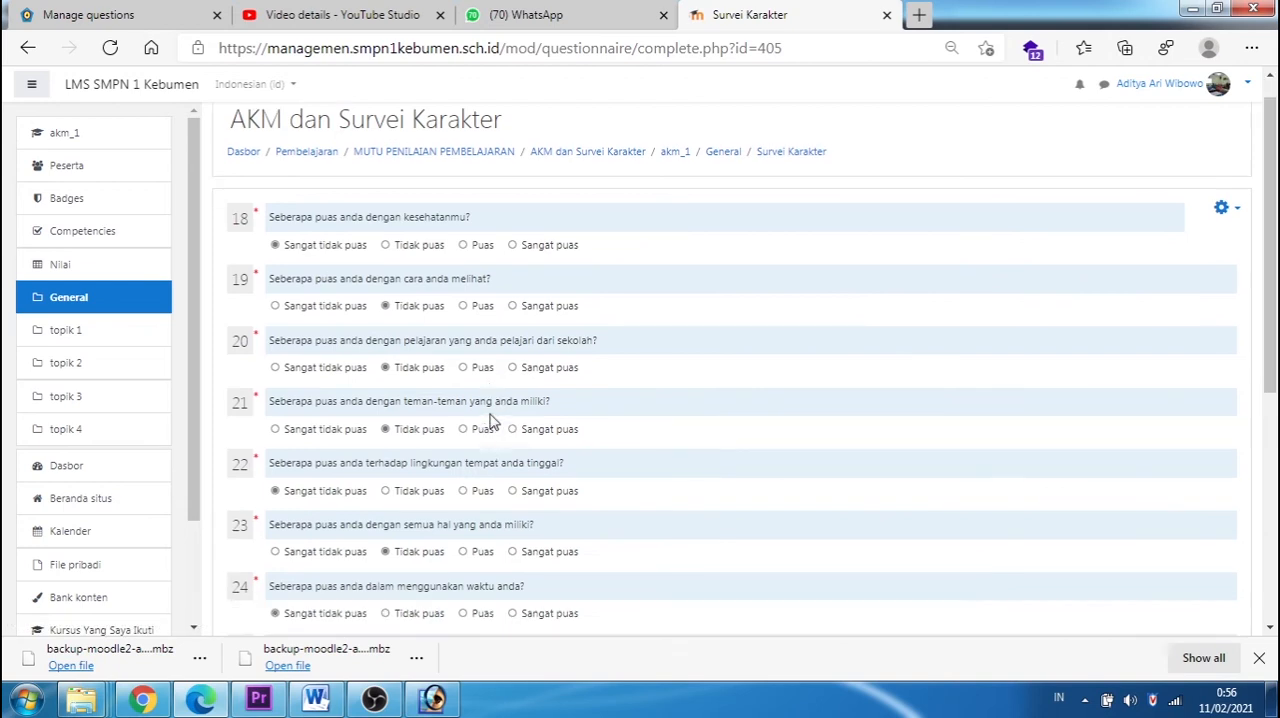
scroll(490, 420, down, 3)
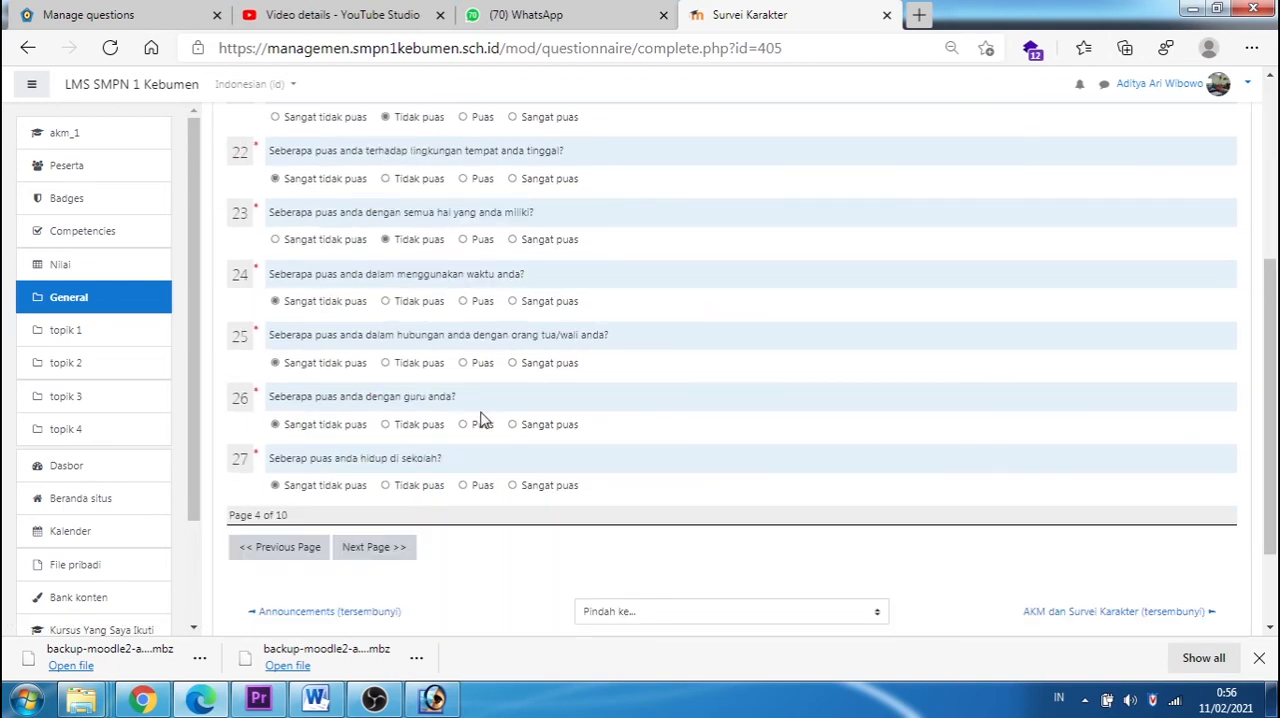
click(281, 547)
scroll(365, 522, down, 3)
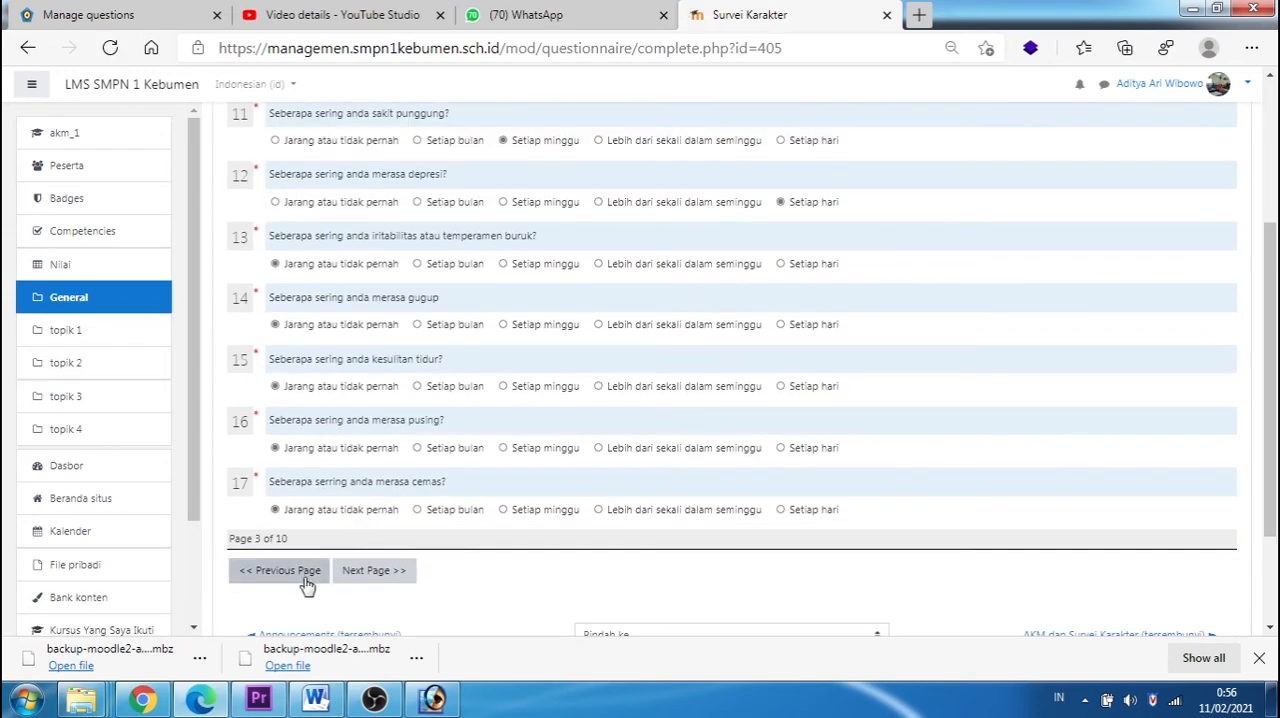
click(304, 578)
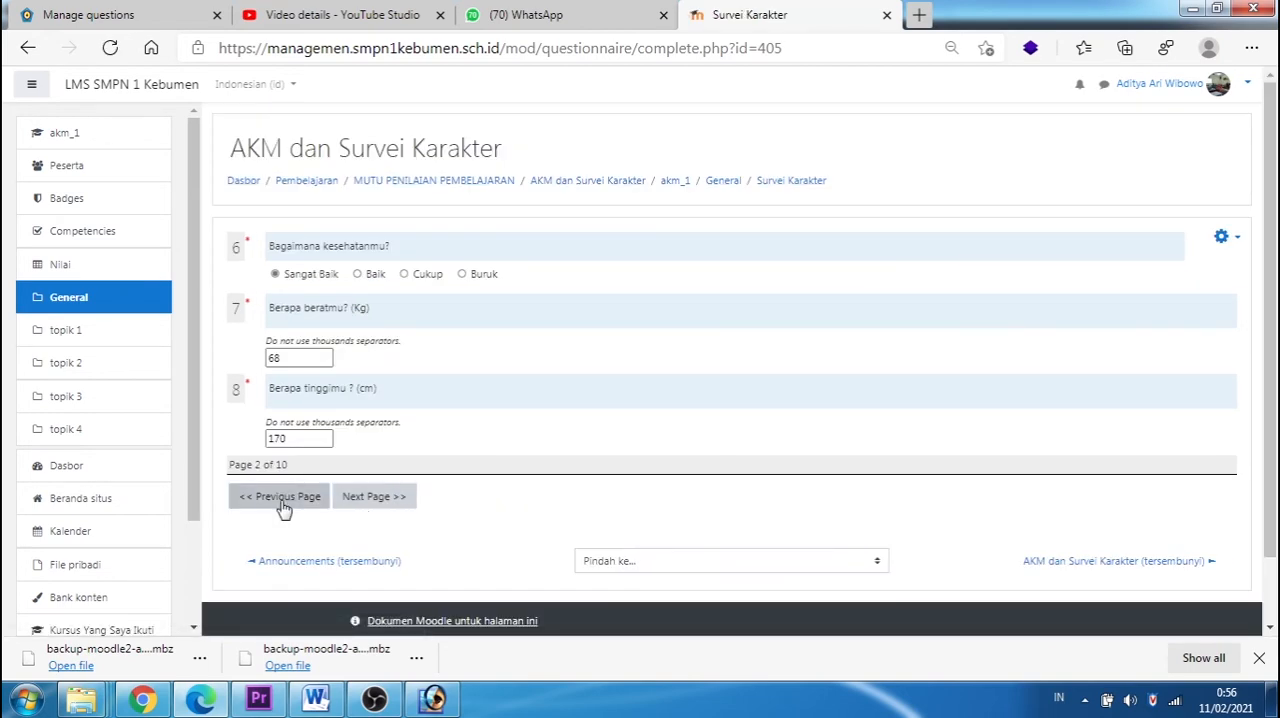
Step: Go back to page 1 of the Survei Karakter, return to the Angket Peserta Didik question management page and review its question list
click(281, 500)
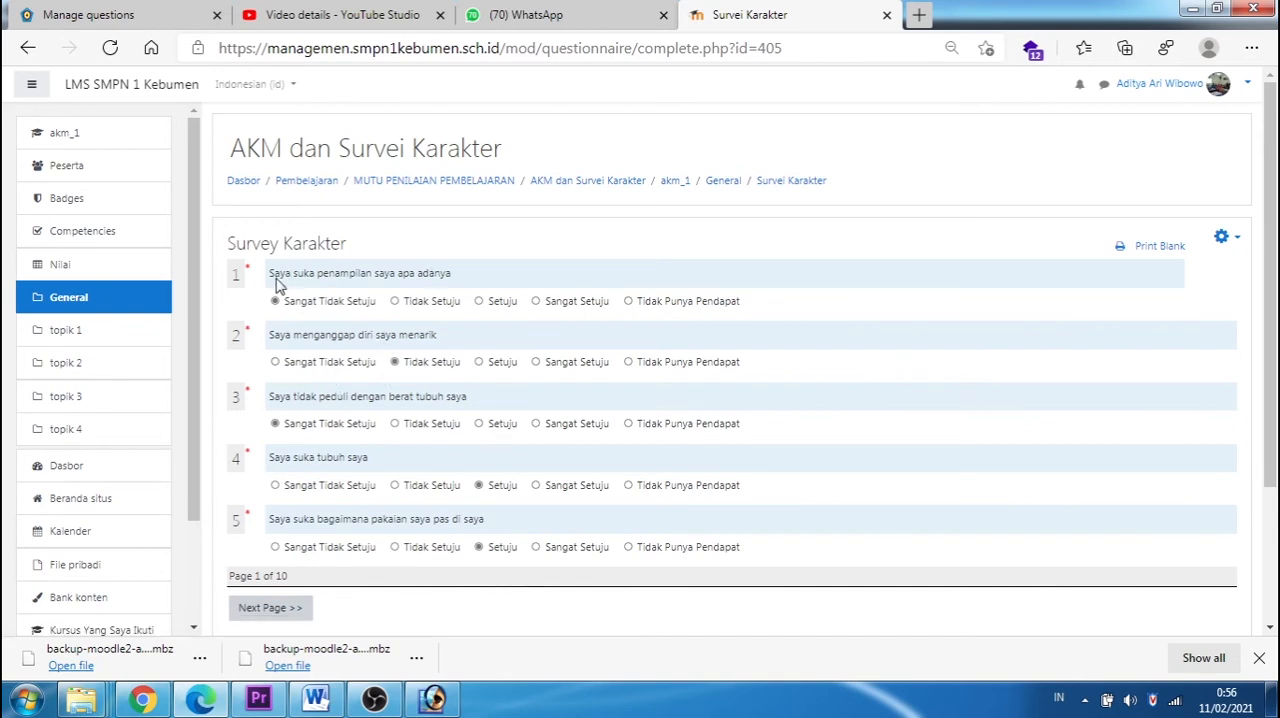
click(150, 25)
scroll(745, 365, down, 2)
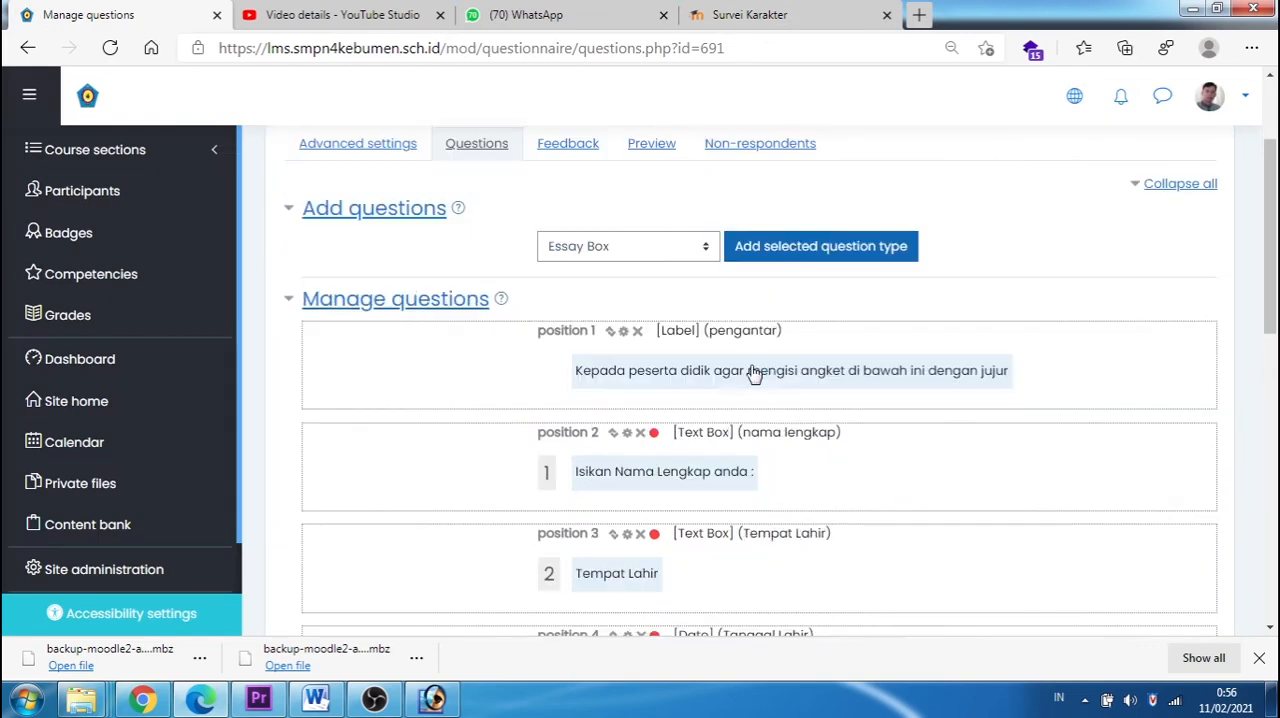
scroll(620, 390, down, 5)
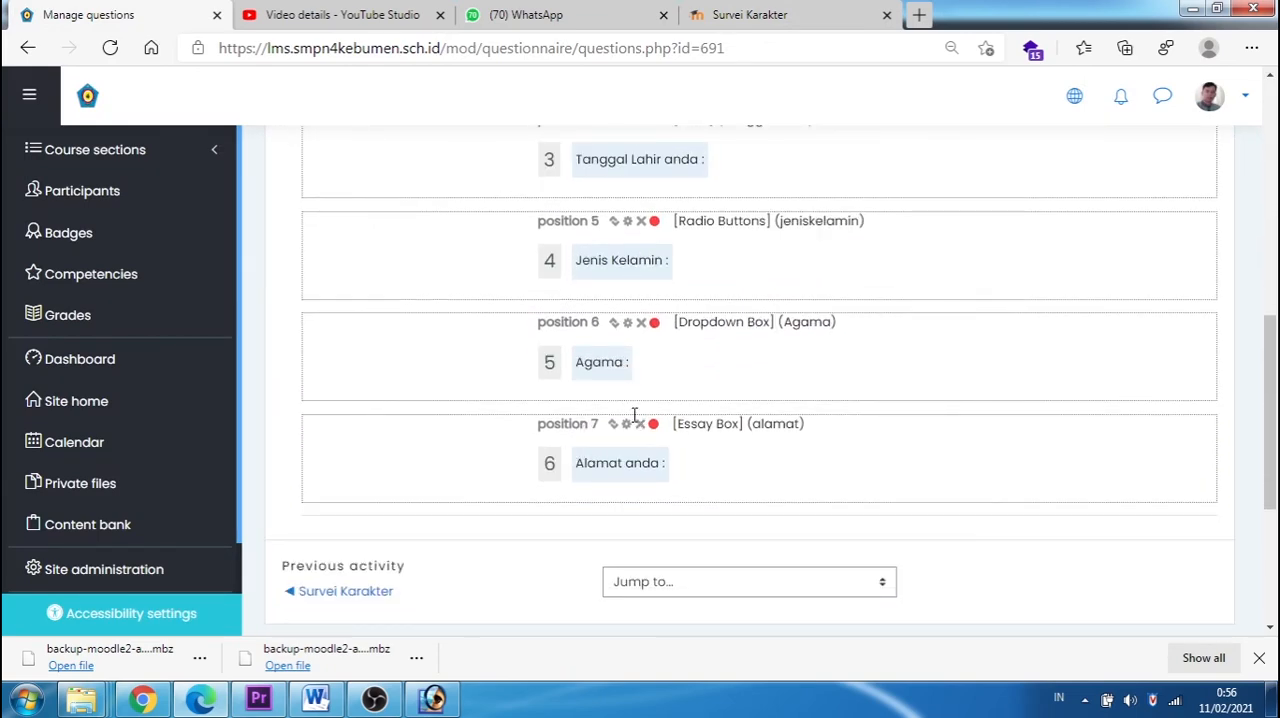
scroll(634, 414, up, 4)
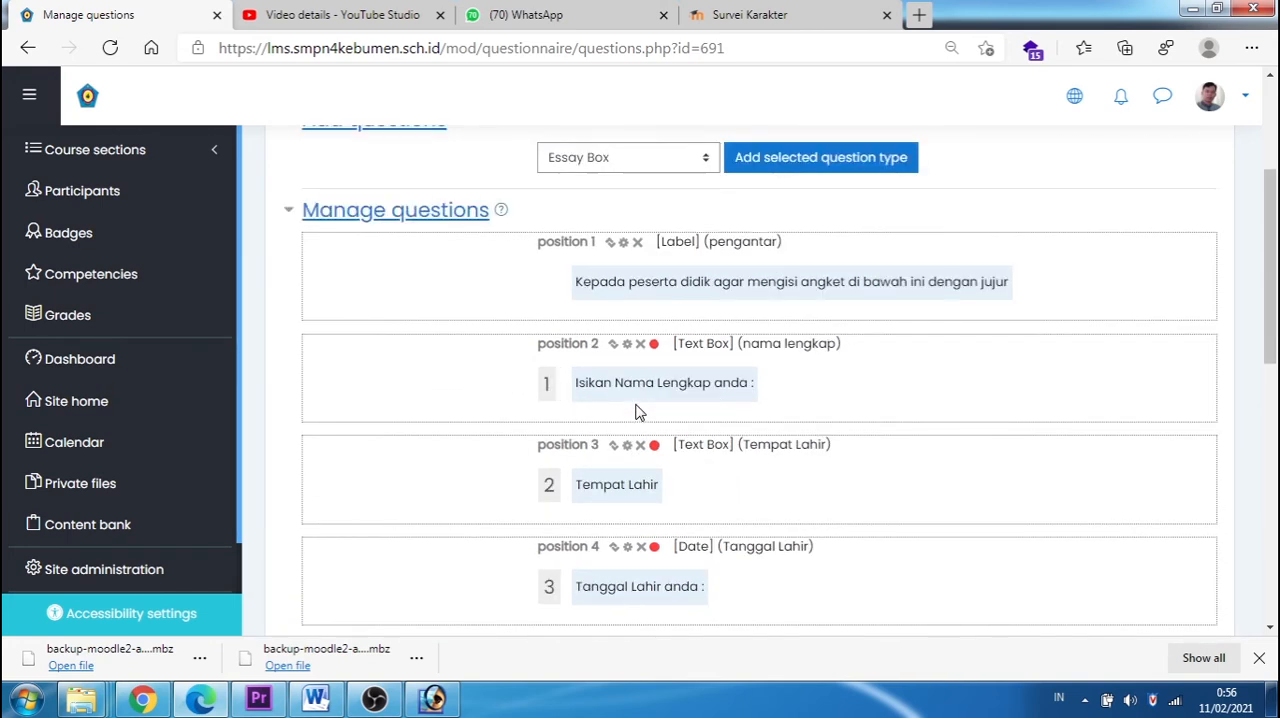
Step: Add a Page Break after the address question and check its place in the question list
click(706, 157)
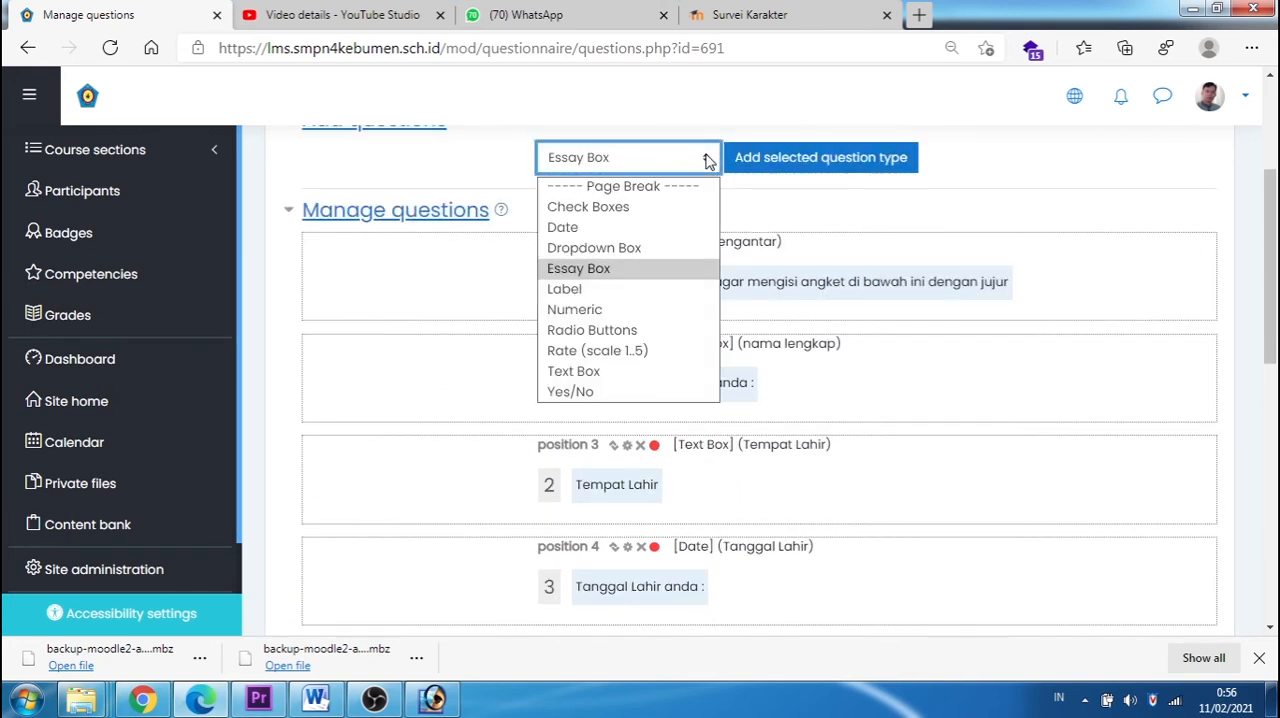
click(630, 187)
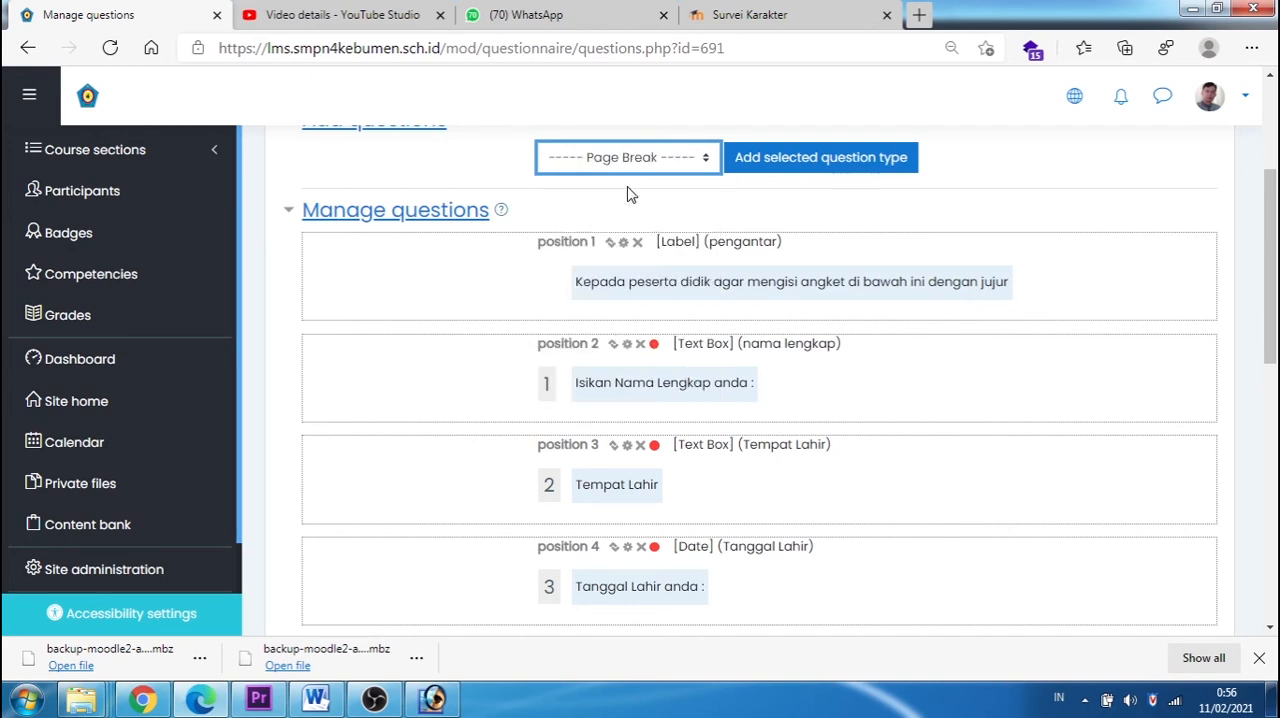
click(803, 163)
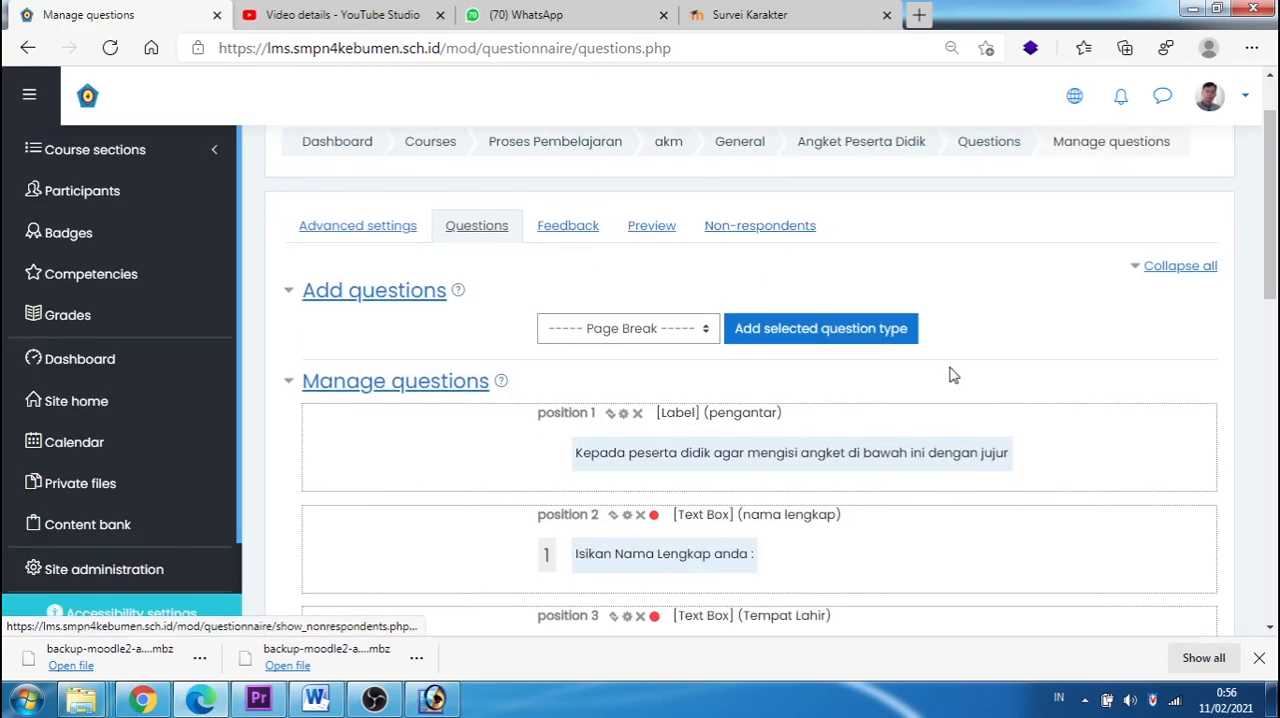
scroll(950, 378, down, 10)
scroll(660, 360, up, 2)
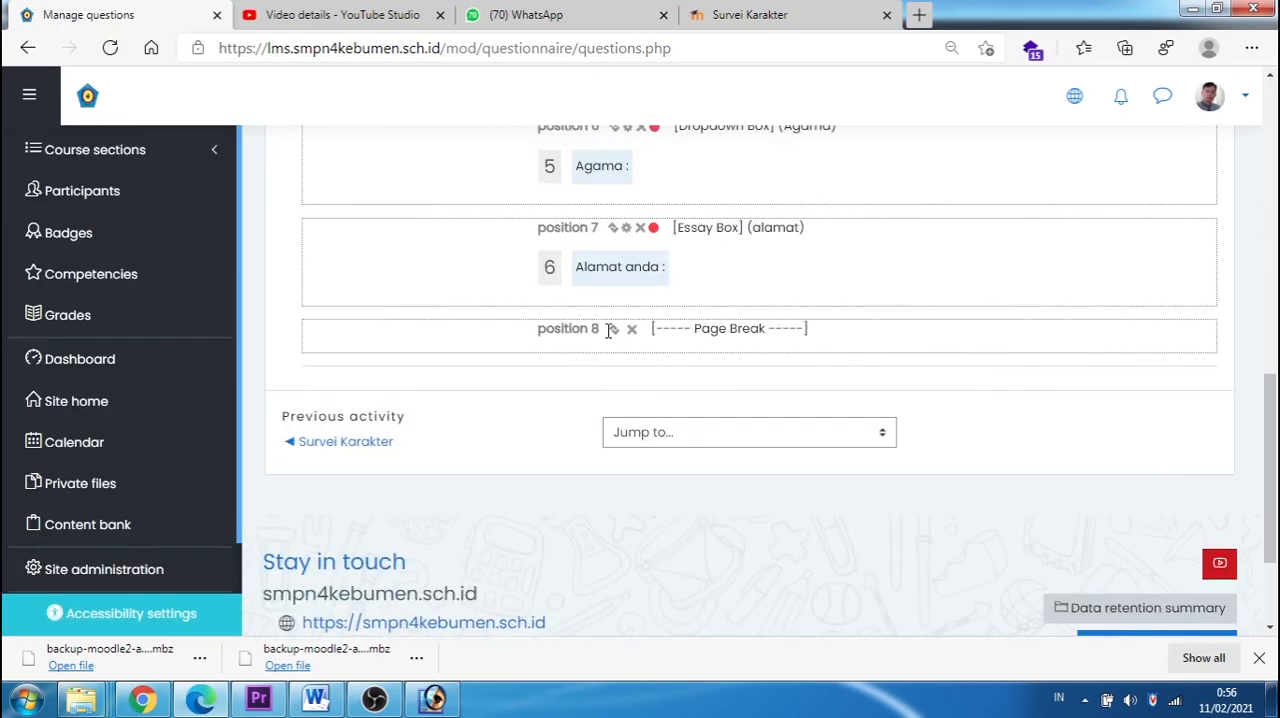
scroll(781, 351, up, 3)
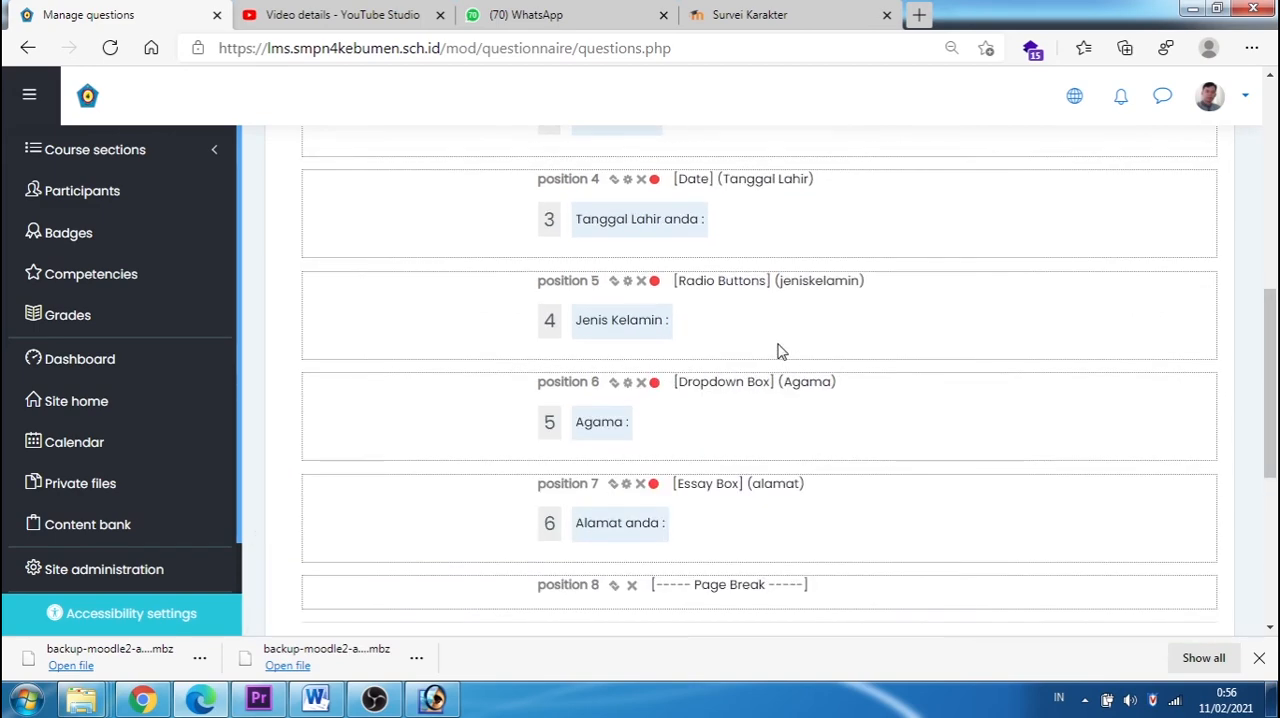
scroll(781, 351, down, 2)
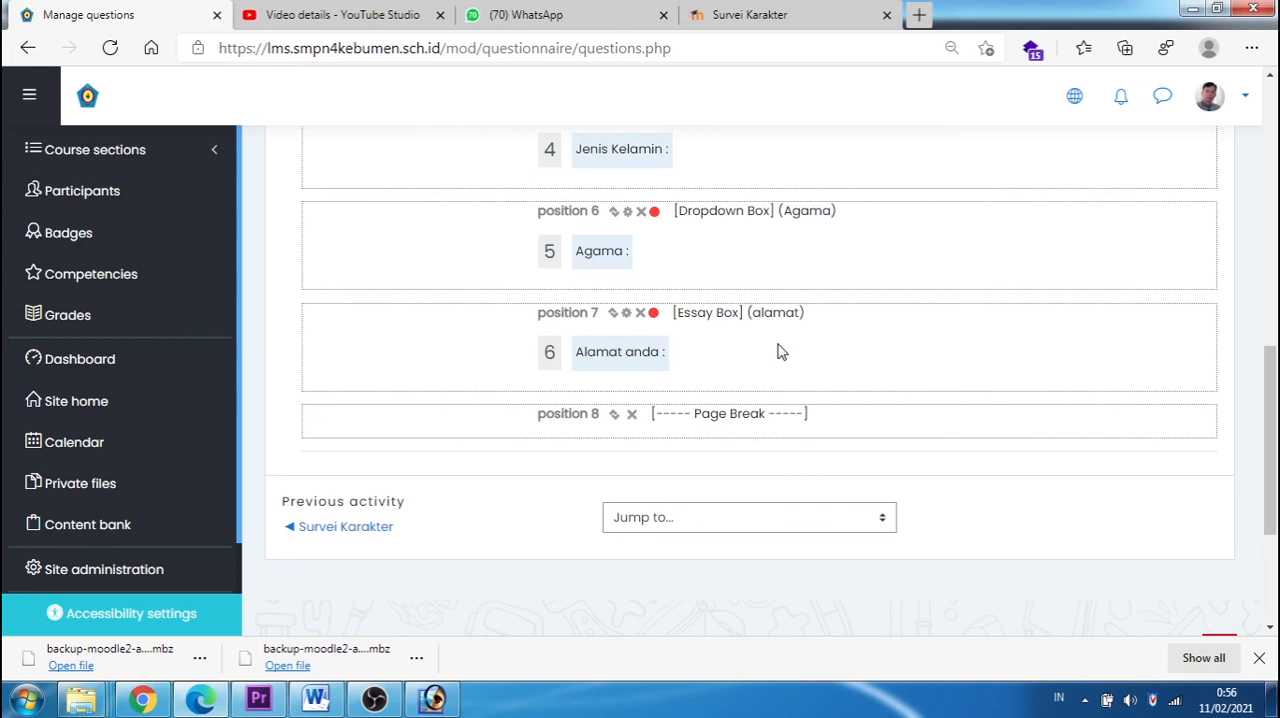
Step: Copy the first statement, "Saya suka penampilan saya apa adanya", from the Survei Karakter and return to the question management page
click(735, 14)
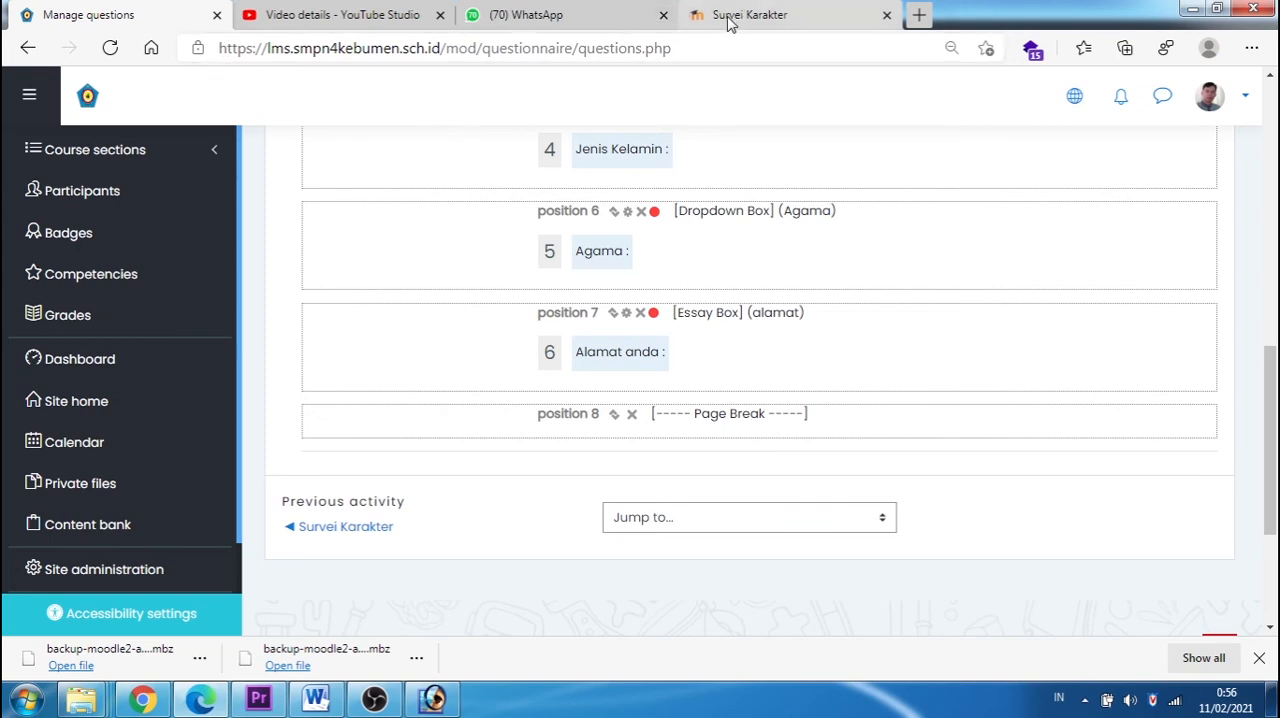
drag(268, 273, 459, 279)
right_click(438, 280)
click(458, 289)
click(195, 16)
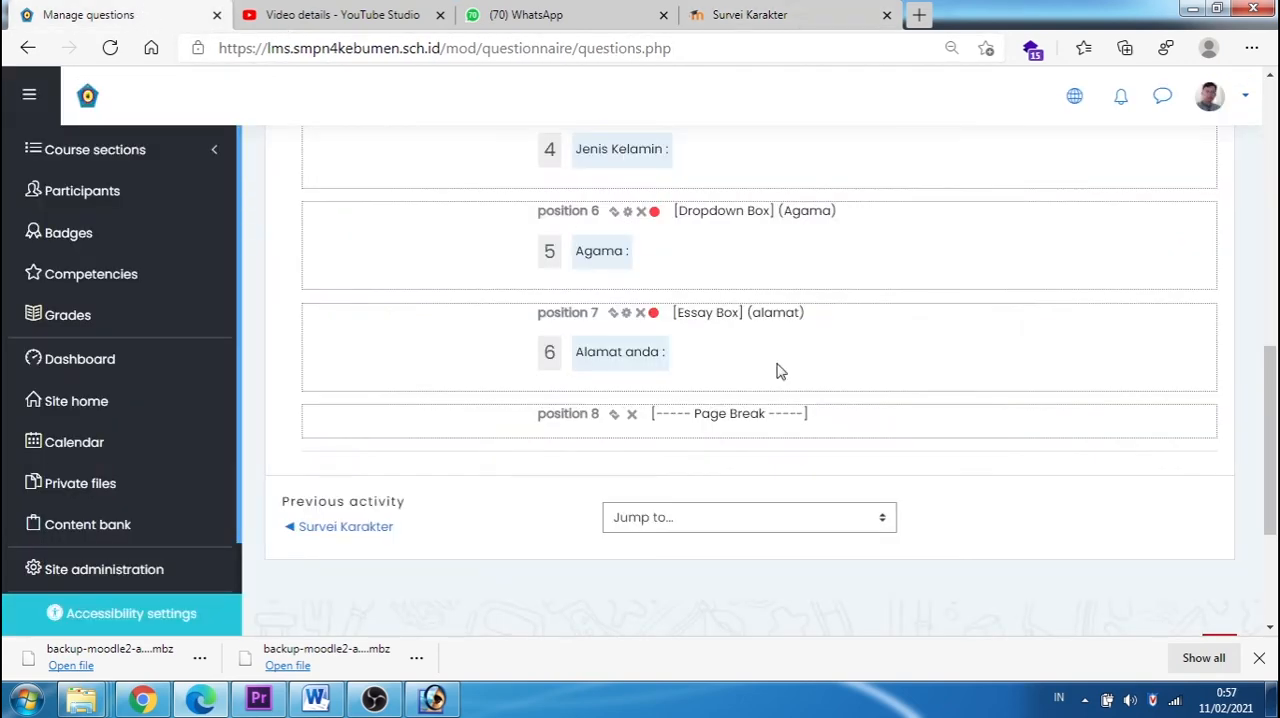
Step: Start adding a new Radio Buttons question to the questionnaire
scroll(814, 434, up, 7)
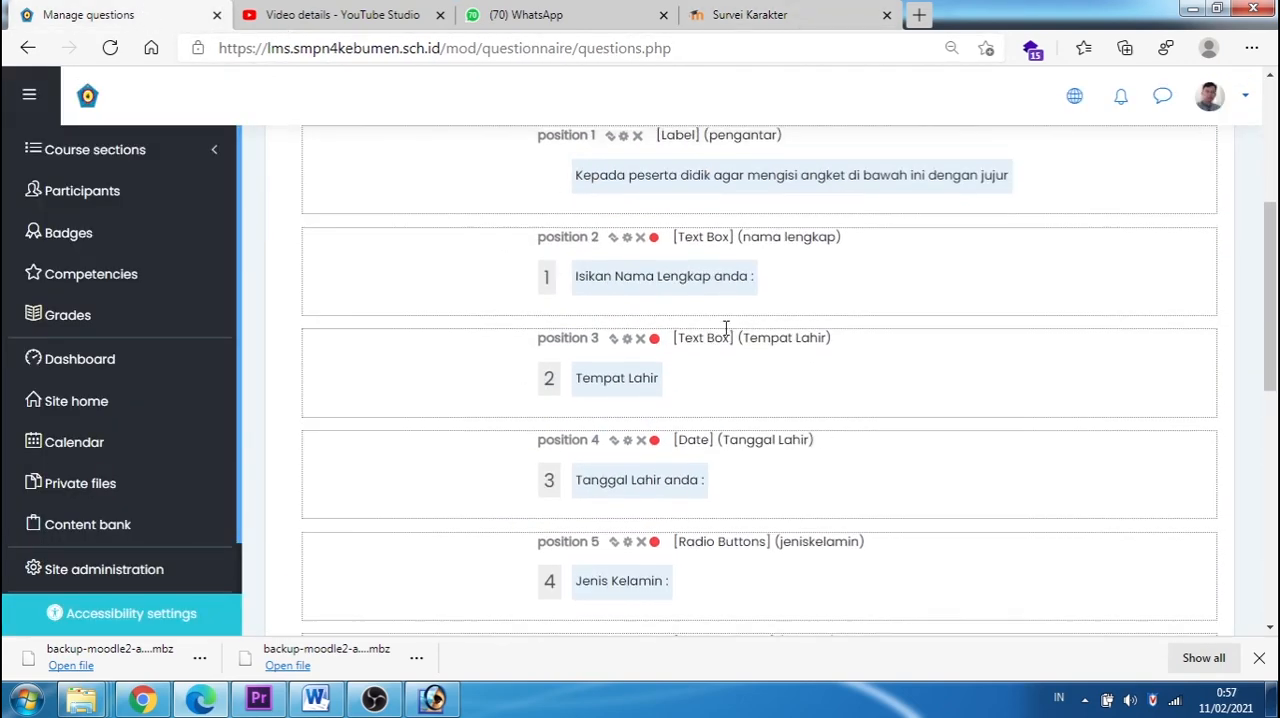
click(705, 302)
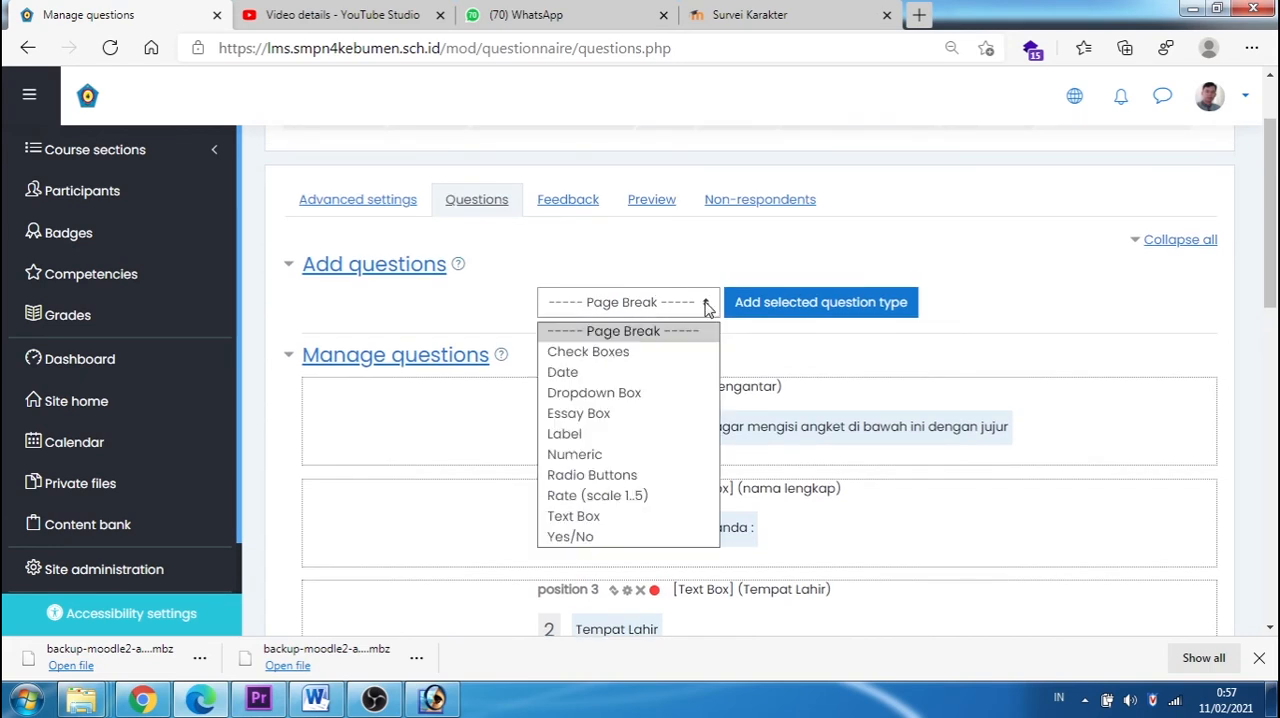
click(604, 477)
click(808, 312)
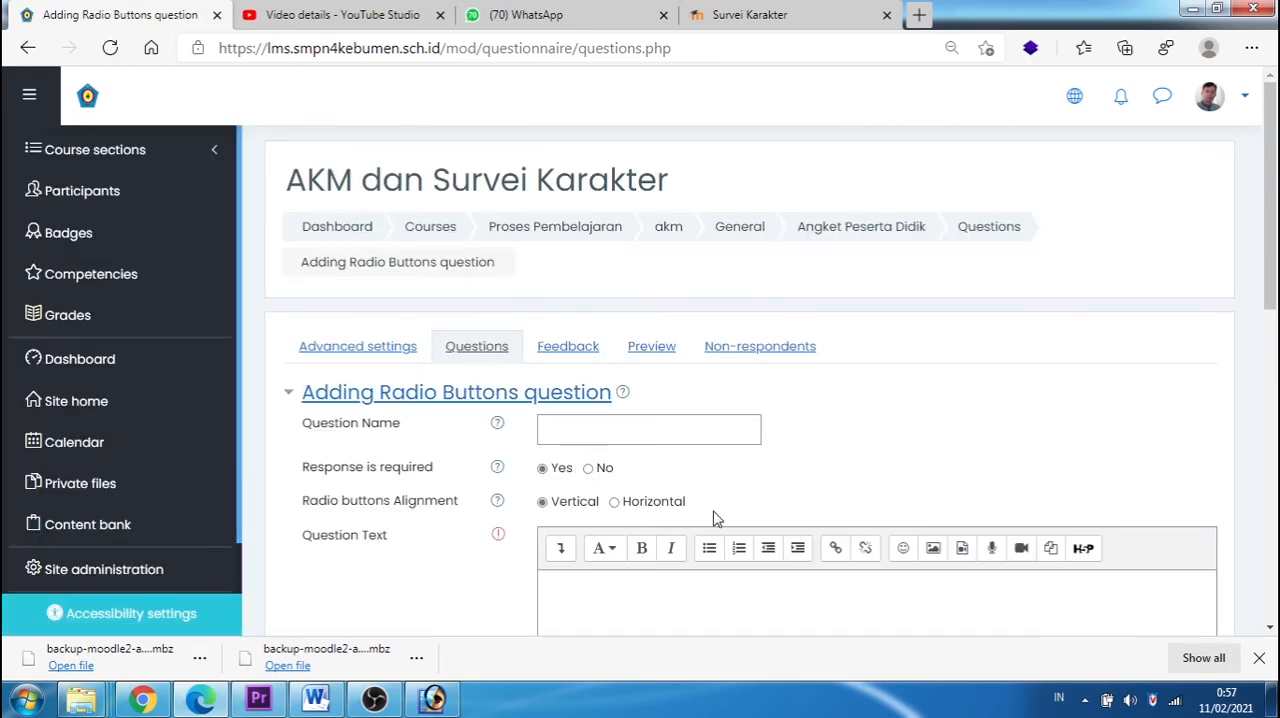
Step: Align the radio buttons horizontally, paste "Saya suka penampilan saya apa adanya" as the question text and enter a question name starting with "penampi"
scroll(805, 397, down, 3)
click(729, 401)
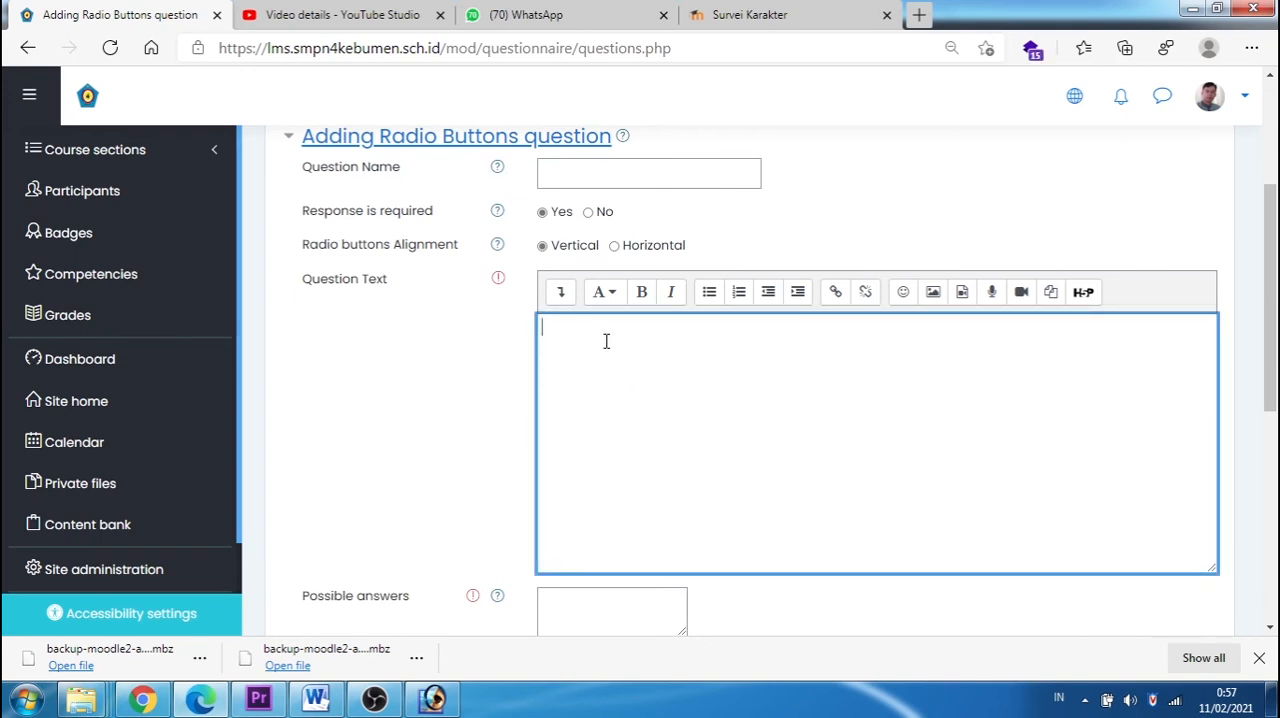
click(617, 247)
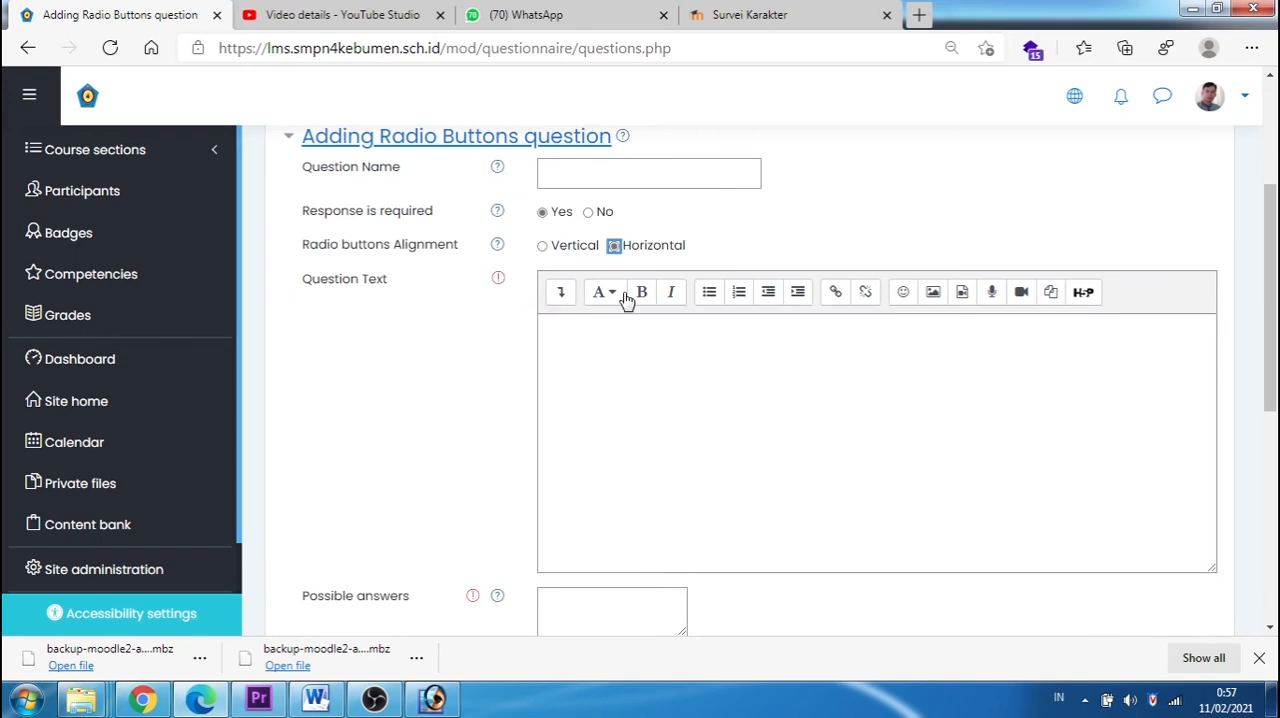
click(621, 345)
key(ctrl+v)
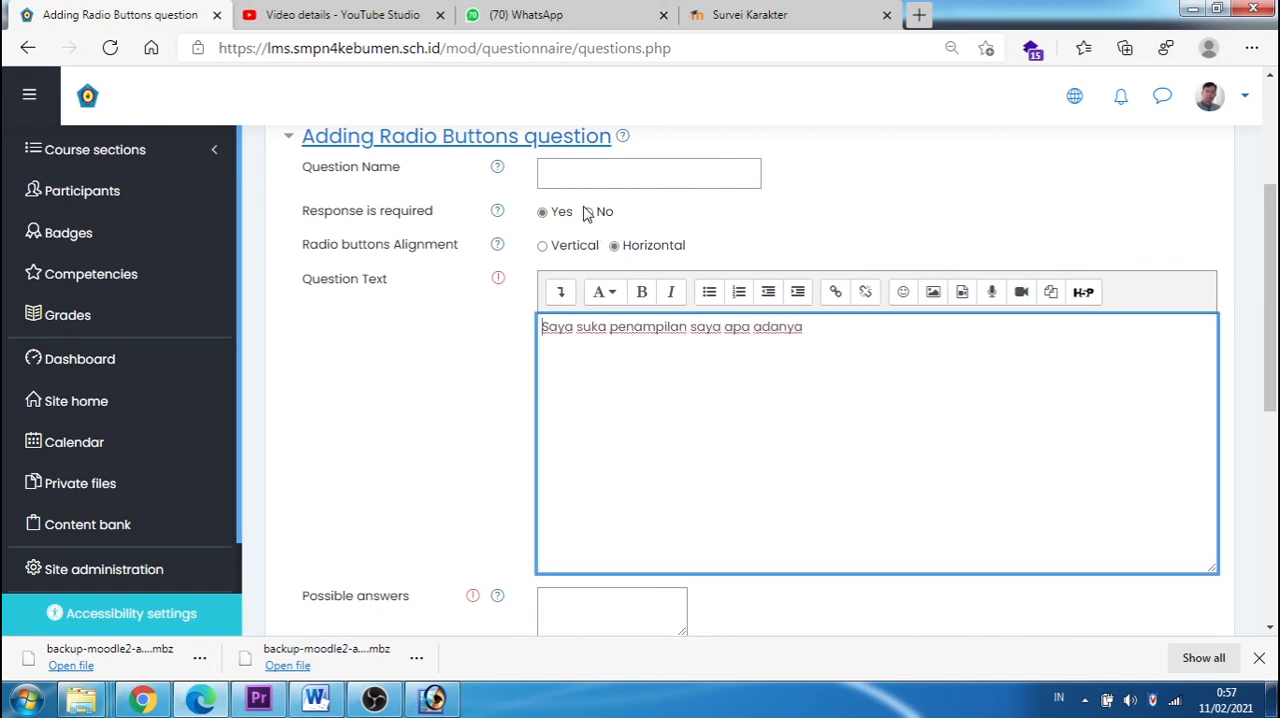
click(575, 175)
text(penampilan)
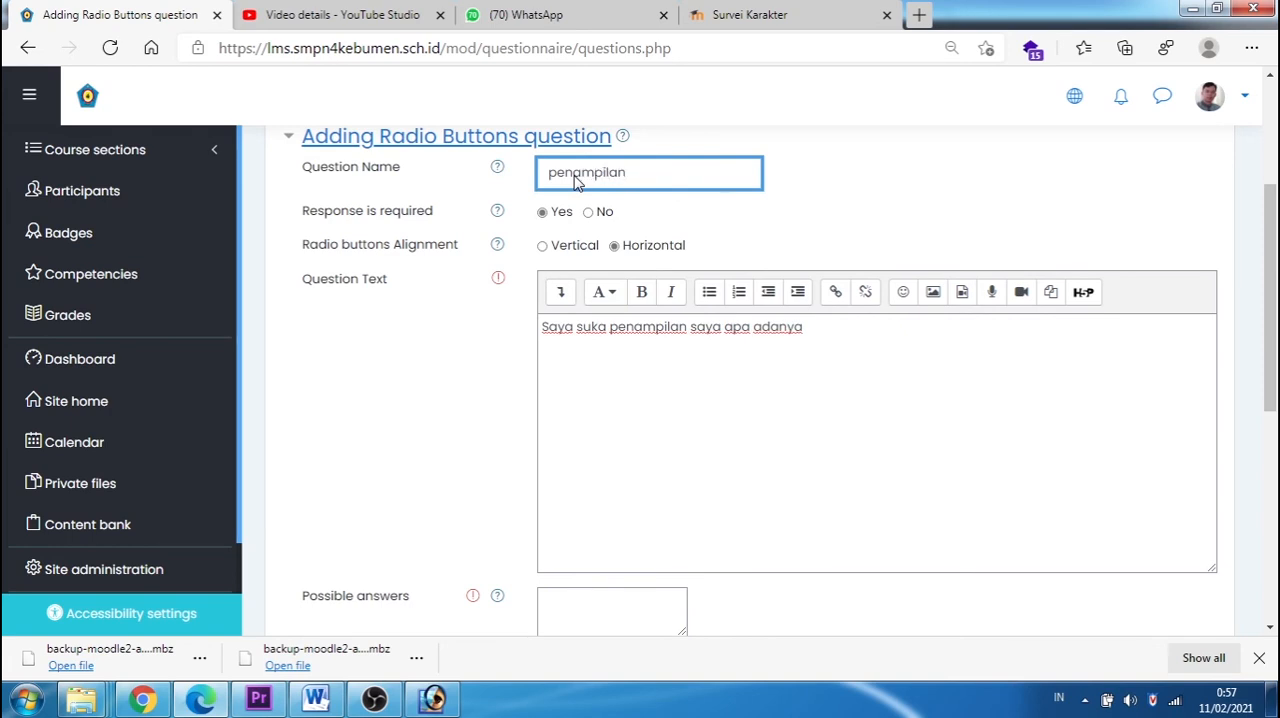
Step: Copy "Sangat Tidak Setuju" from the Survei Karakter and paste it as the first possible answer, without a leading space
scroll(606, 240, down, 1)
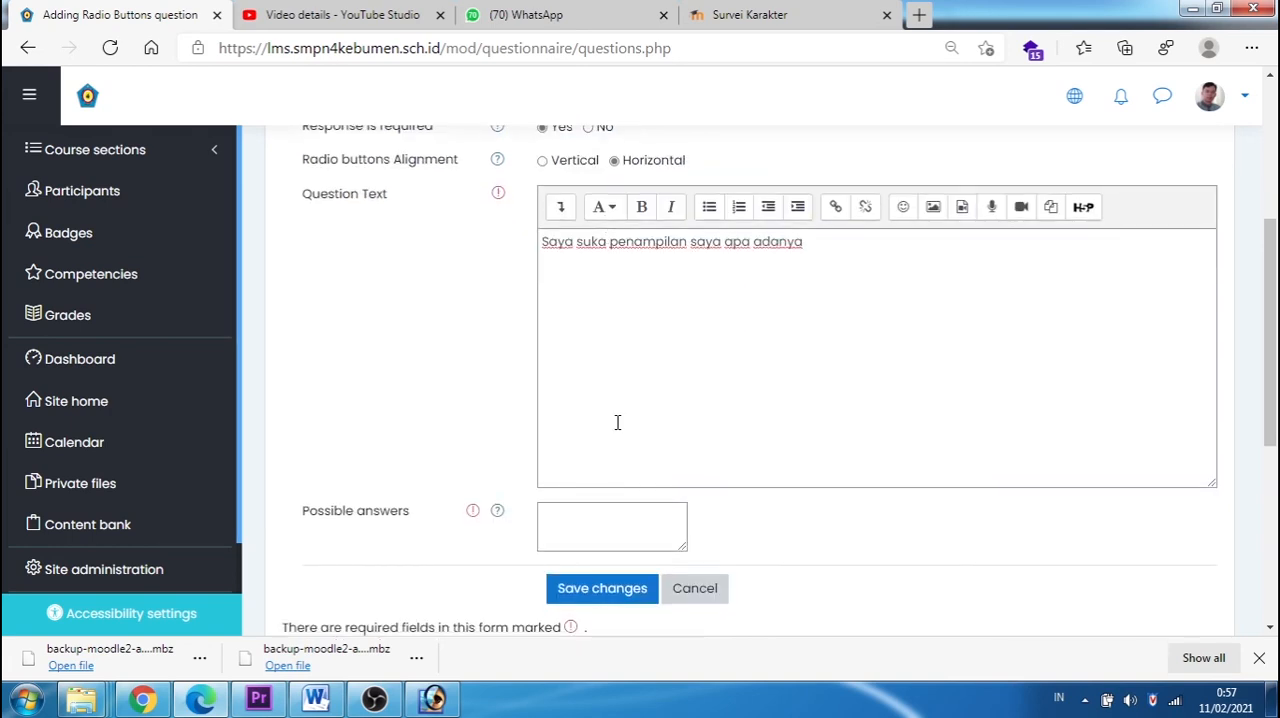
click(725, 33)
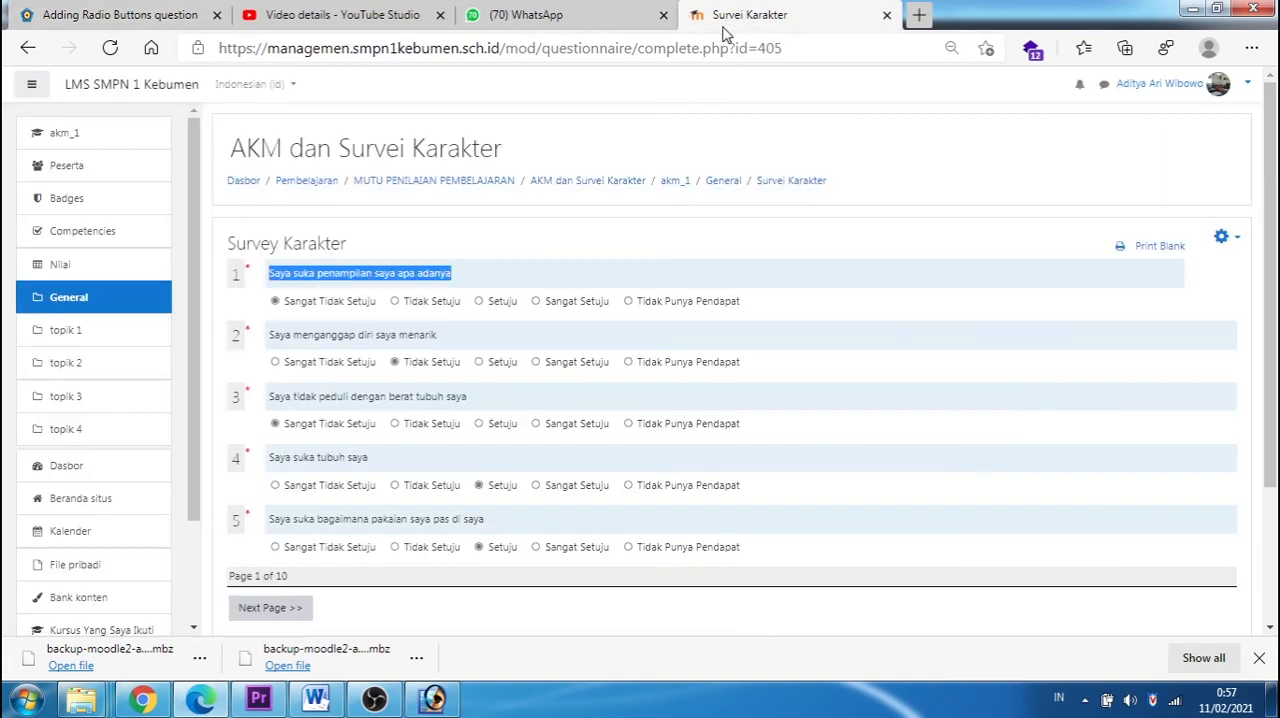
drag(281, 298, 380, 307)
key(ctrl+c)
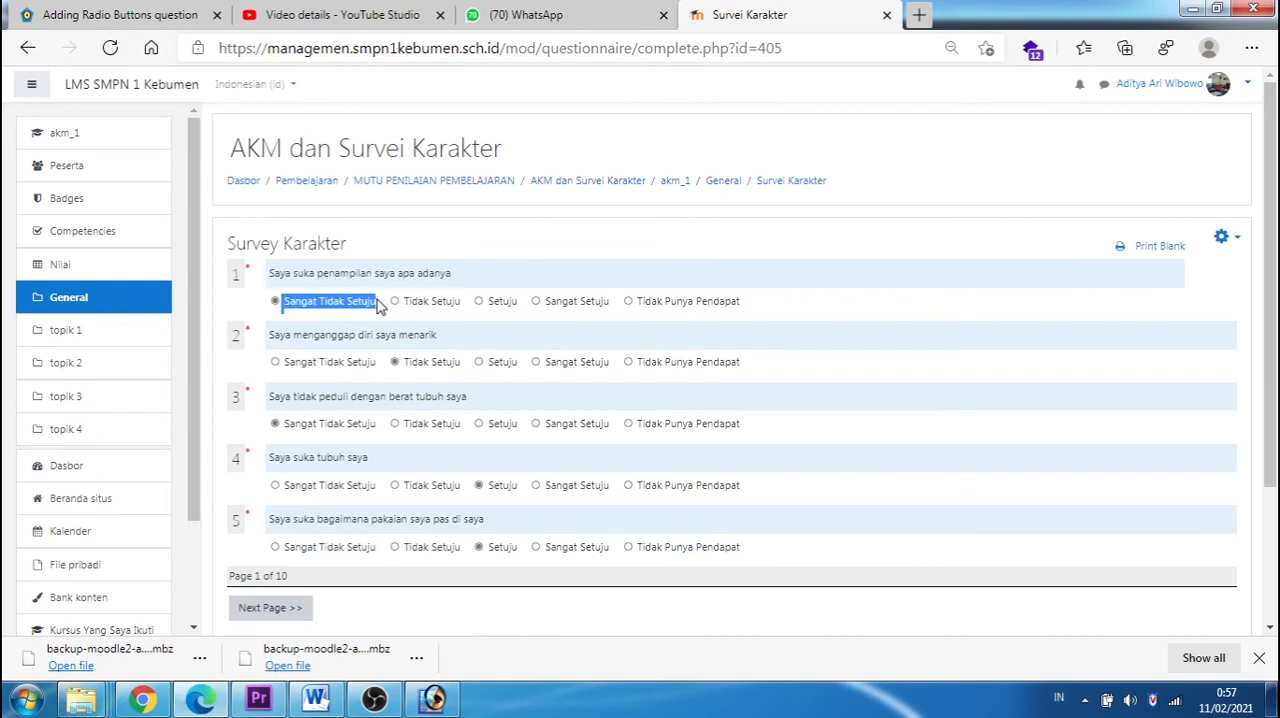
click(150, 15)
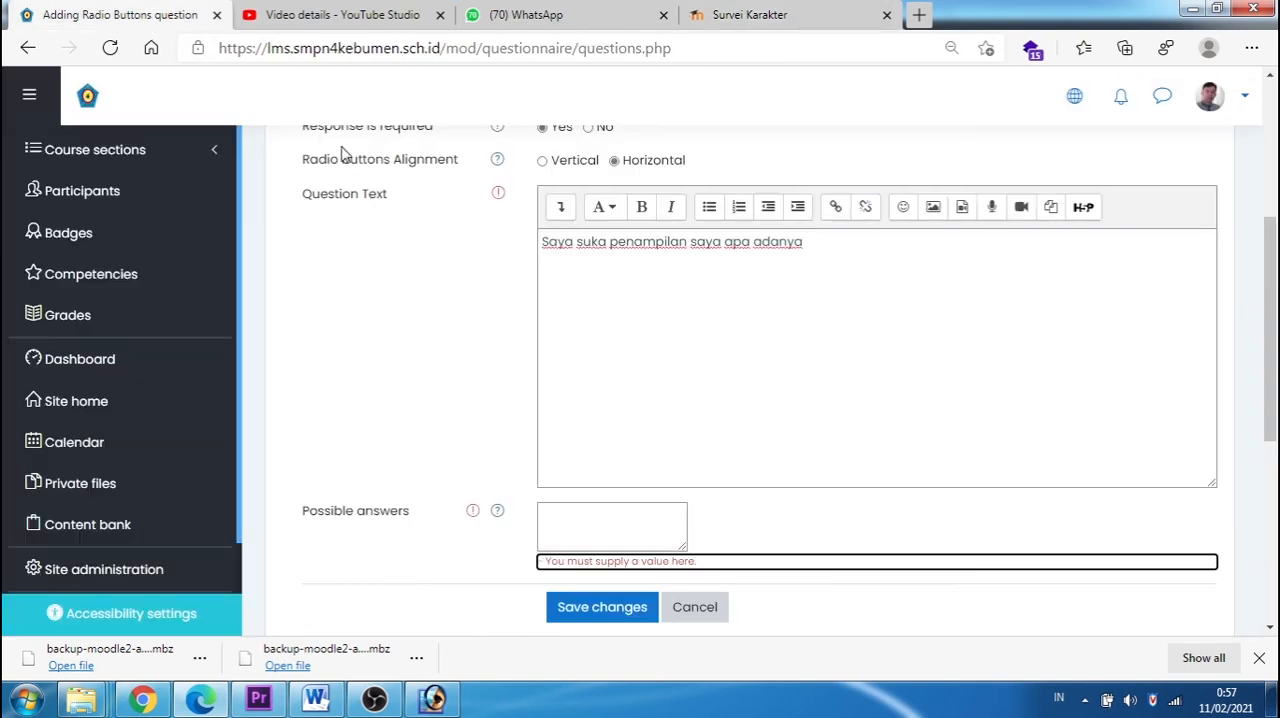
click(575, 520)
key(ctrl+v)
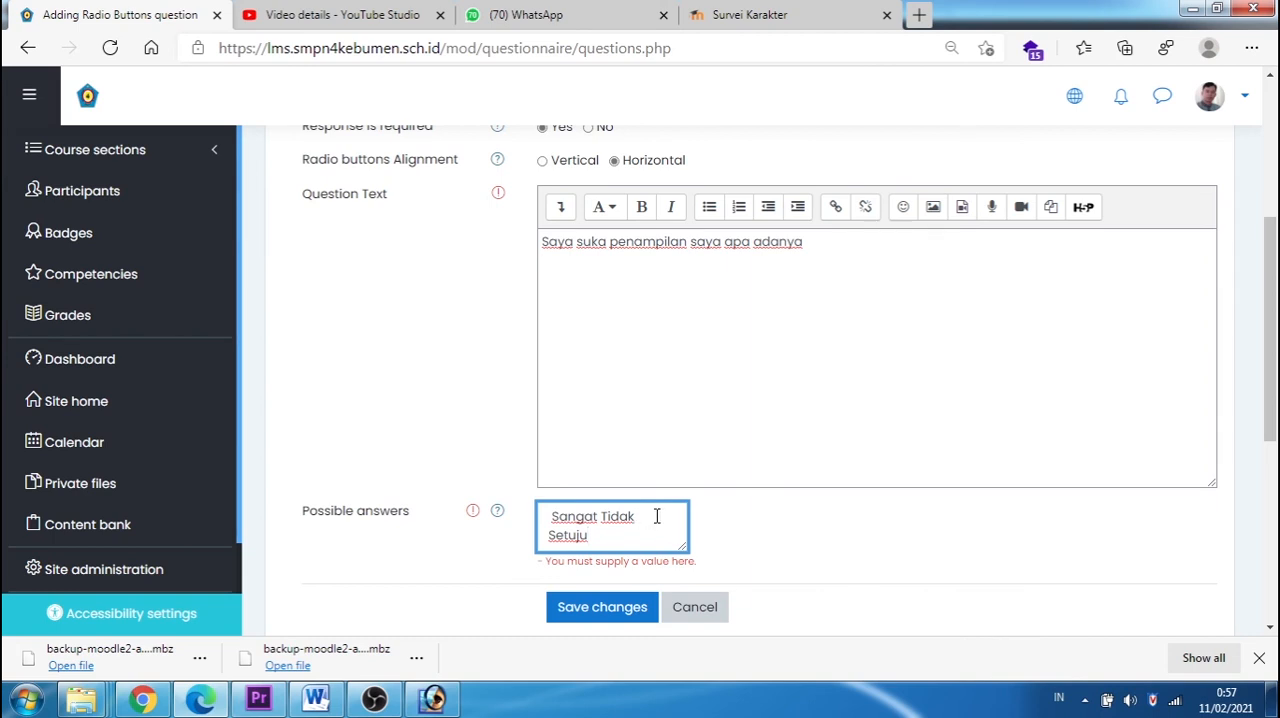
key(Delete)
text(S)
click(554, 517)
key(BackSpace)
click(683, 537)
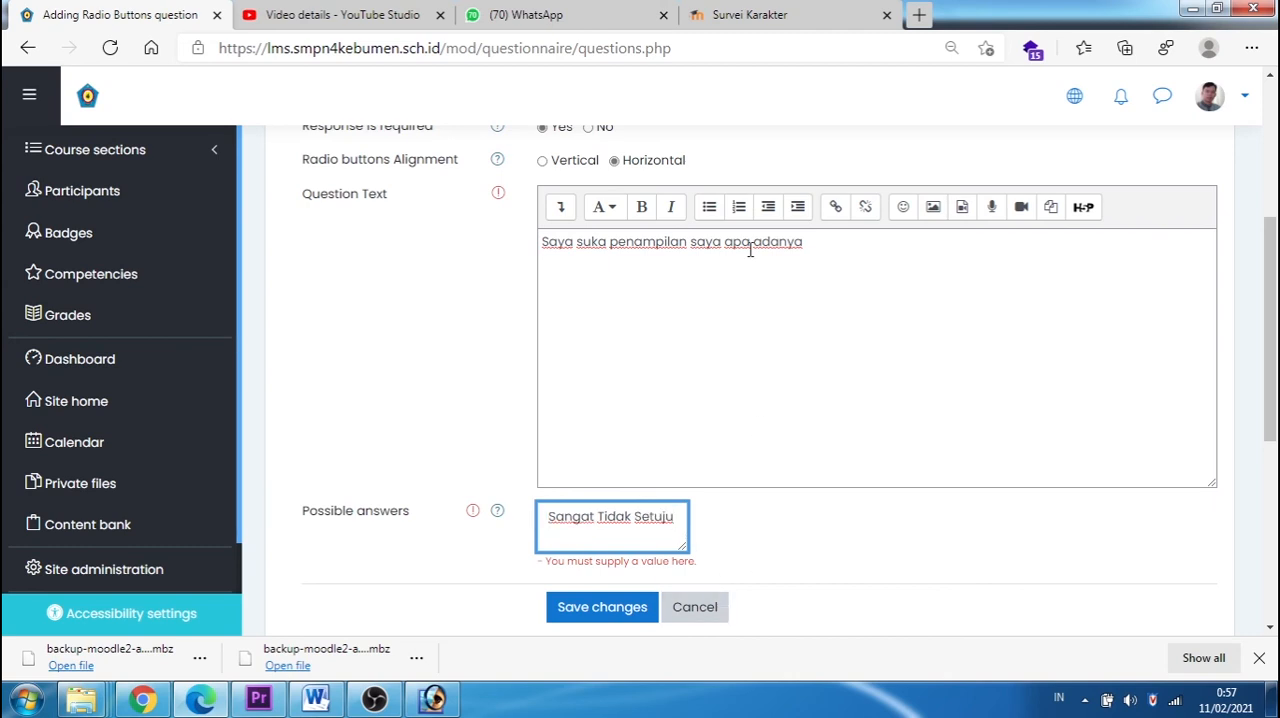
Step: Following the Survei Karakter scale, add "Tidak Setuju", "Setuju" and "Sangat Setuju" as possible answers on separate lines
click(750, 14)
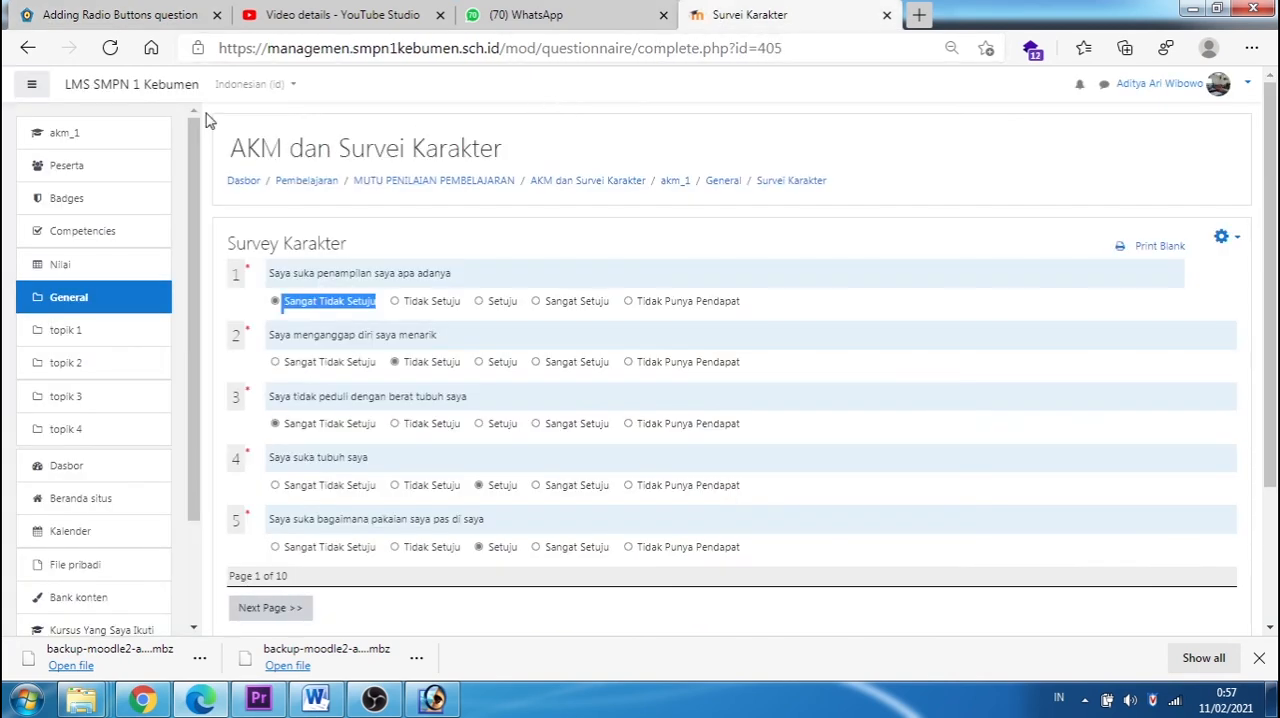
click(125, 16)
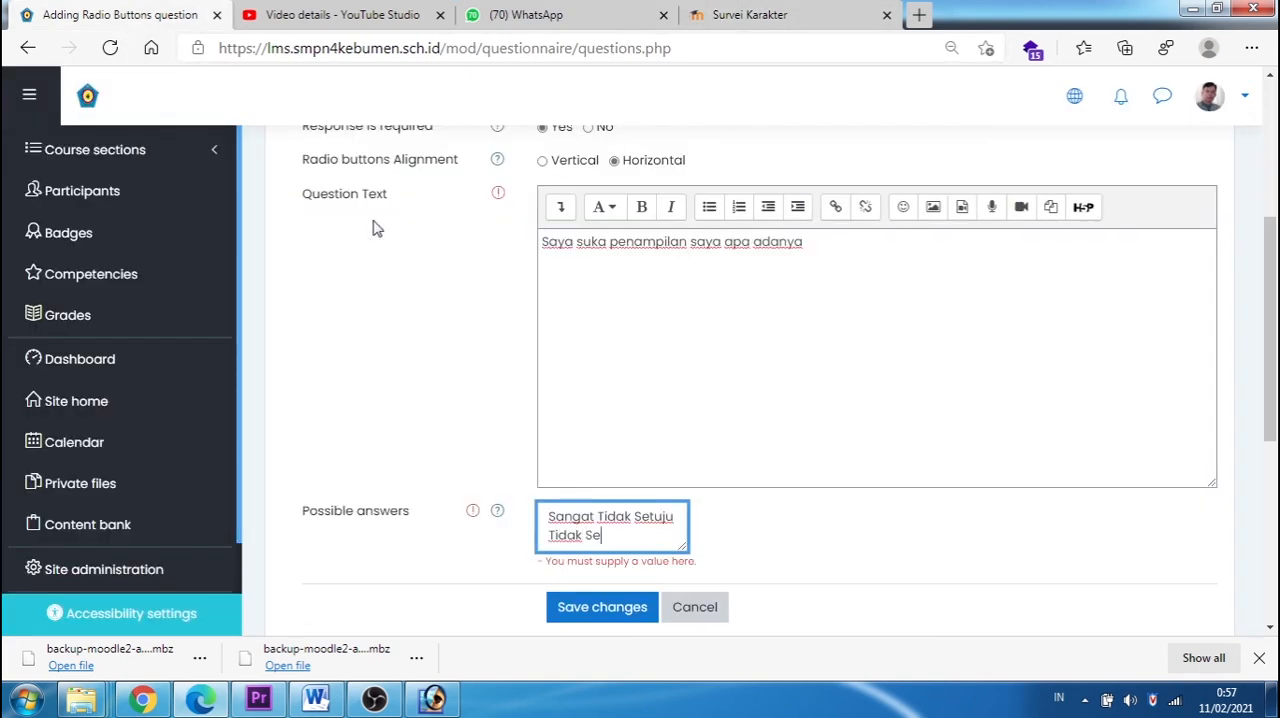
key(Return)
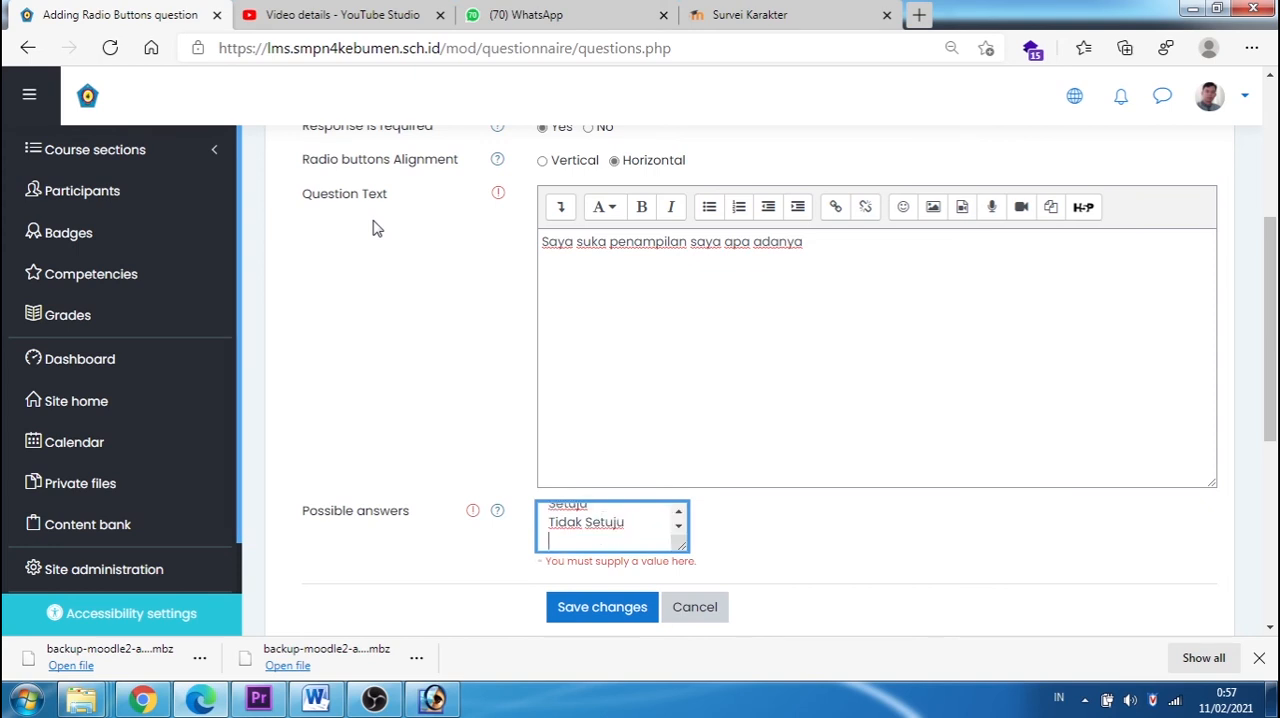
text(Setuju)
key(Return)
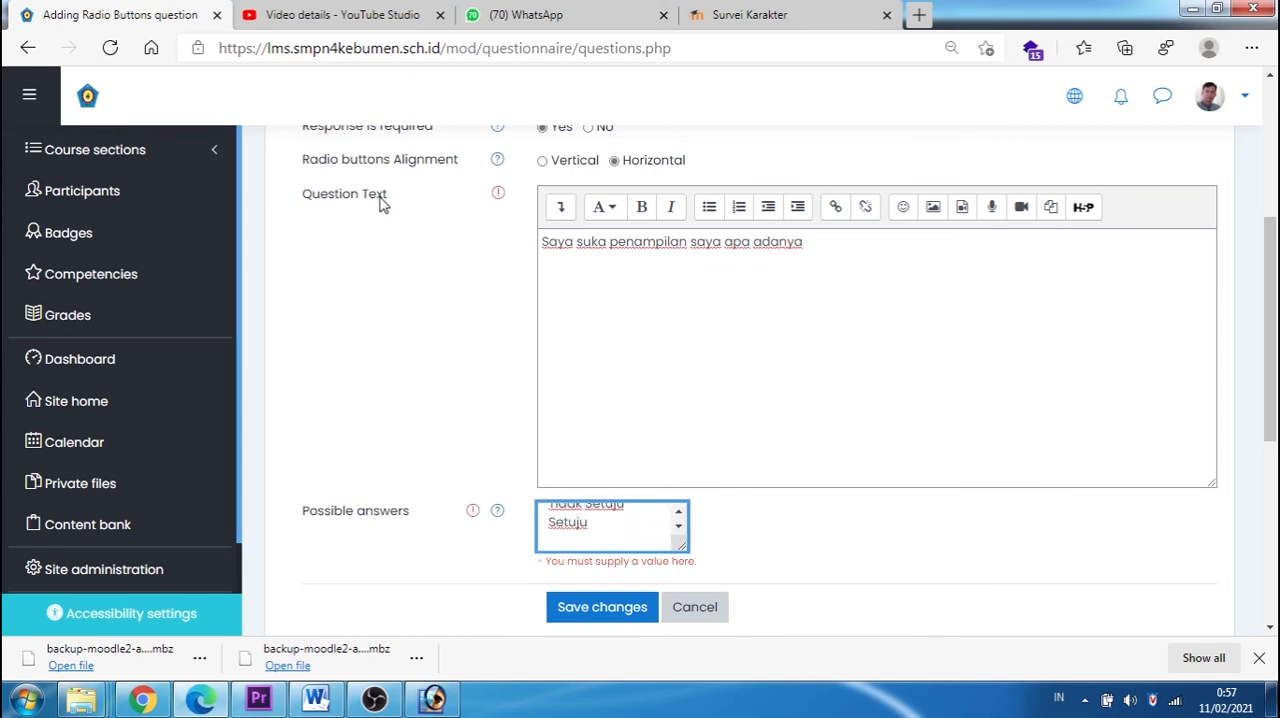
click(712, 22)
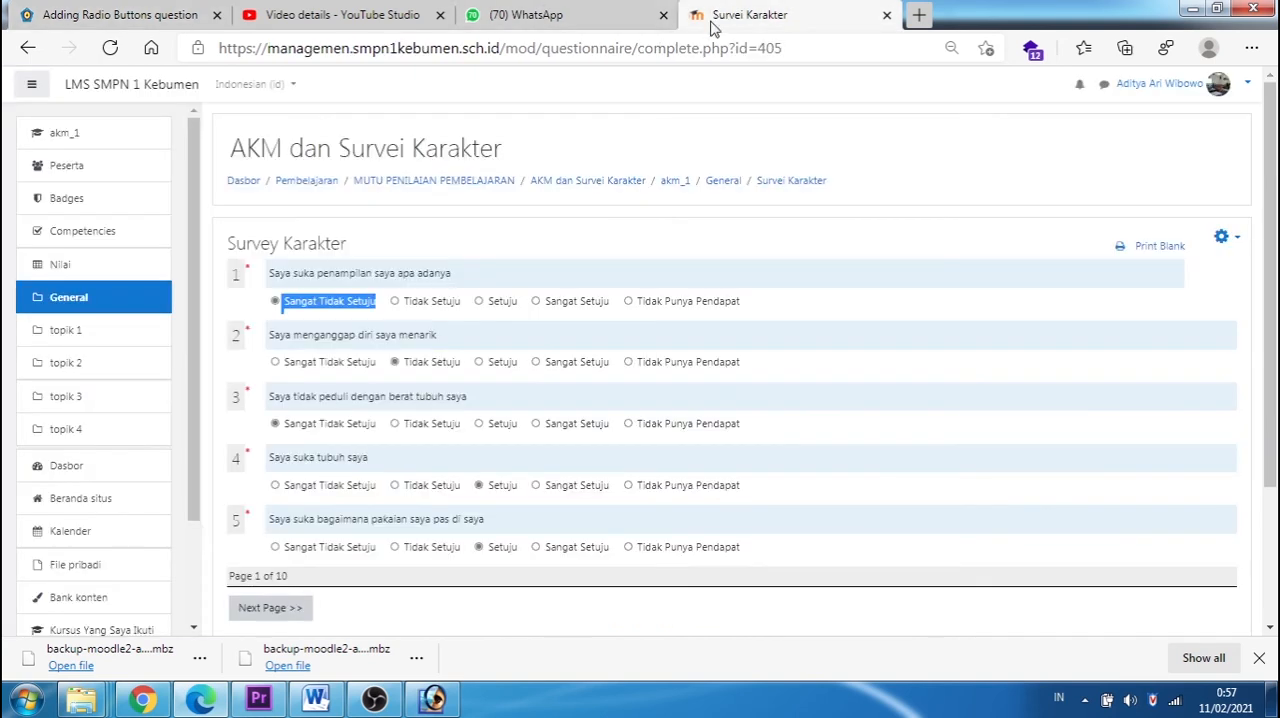
click(120, 15)
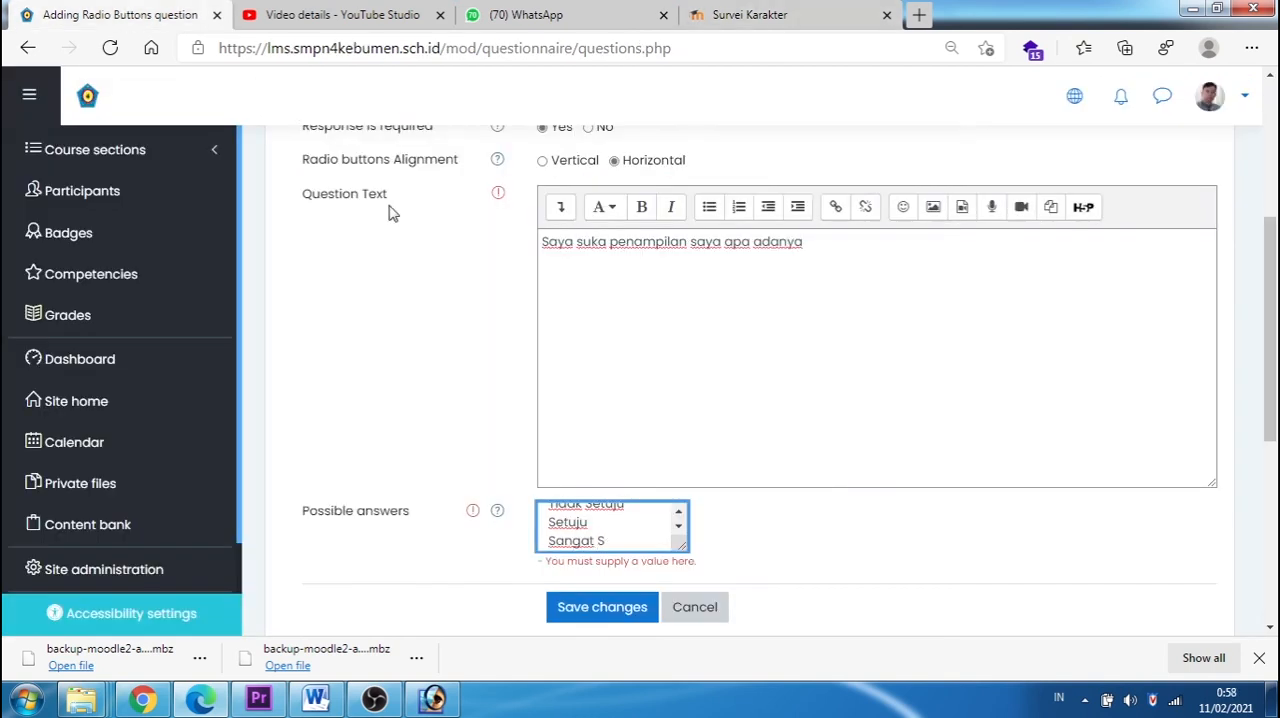
key(BackSpace)
text(ju)
key(Return)
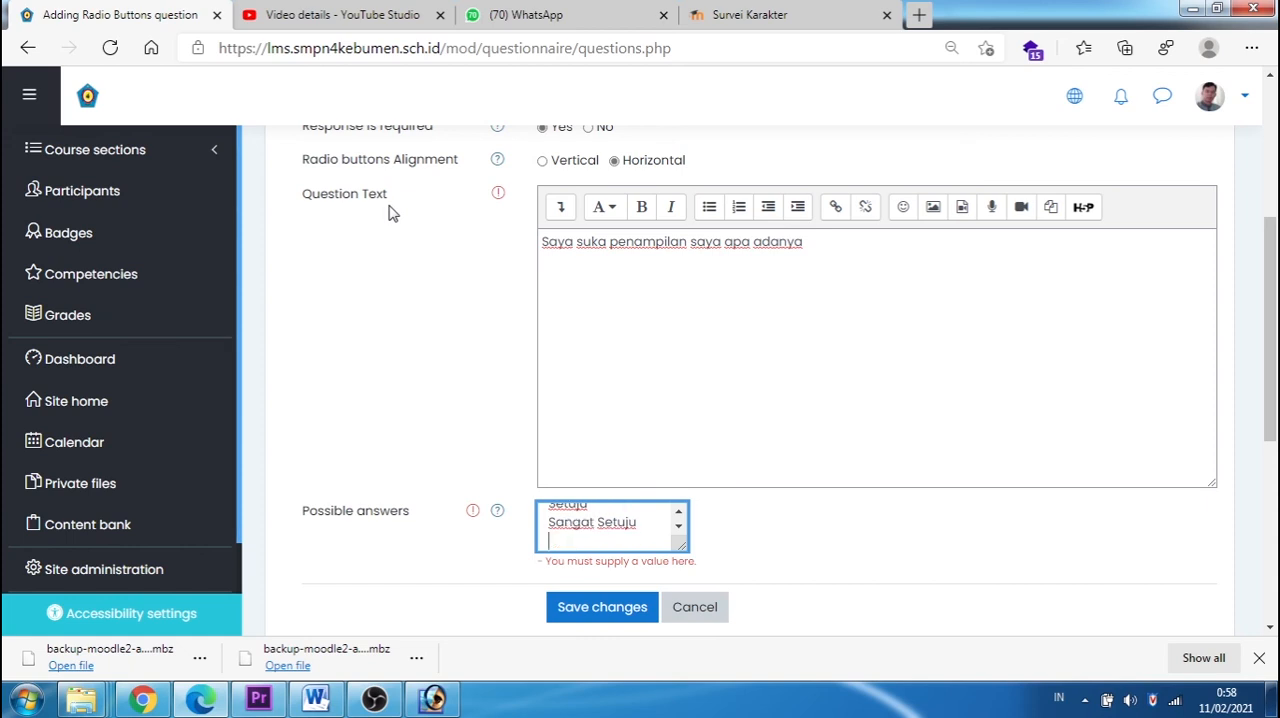
Step: Check the Survei Karakter scale and add "Tidak Punya Pendapat" as the last possible answer
click(745, 15)
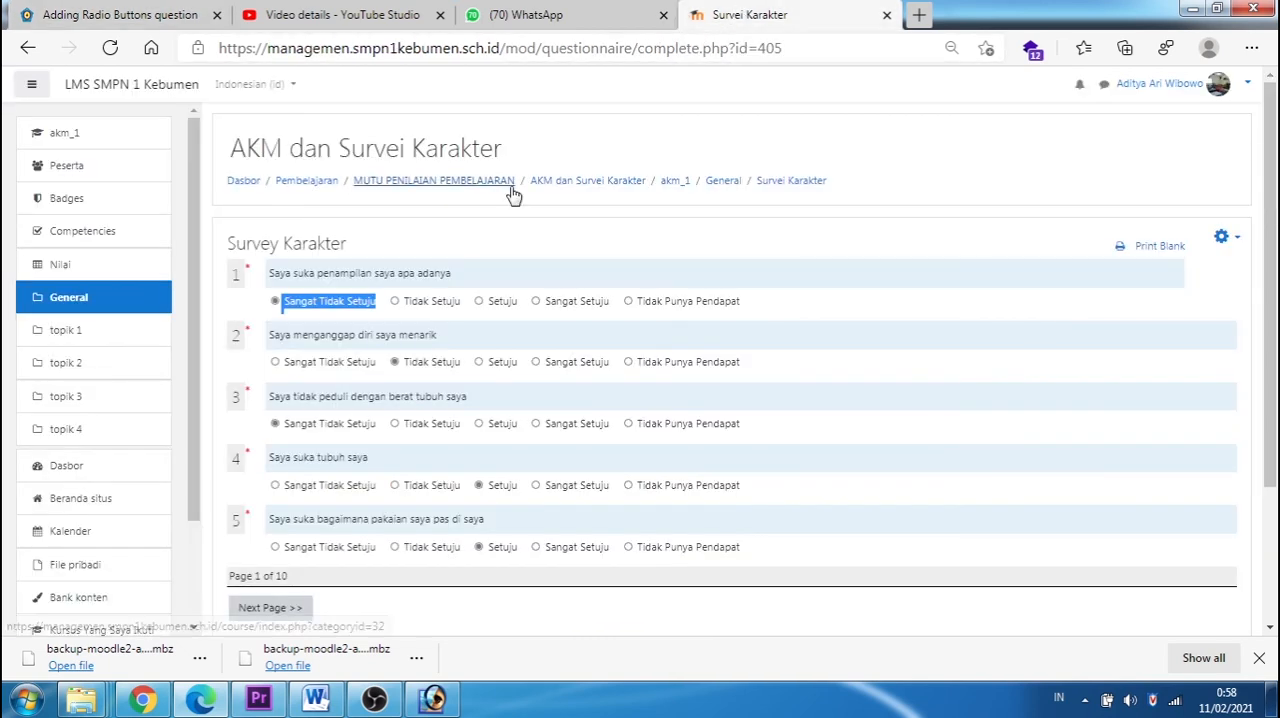
click(103, 18)
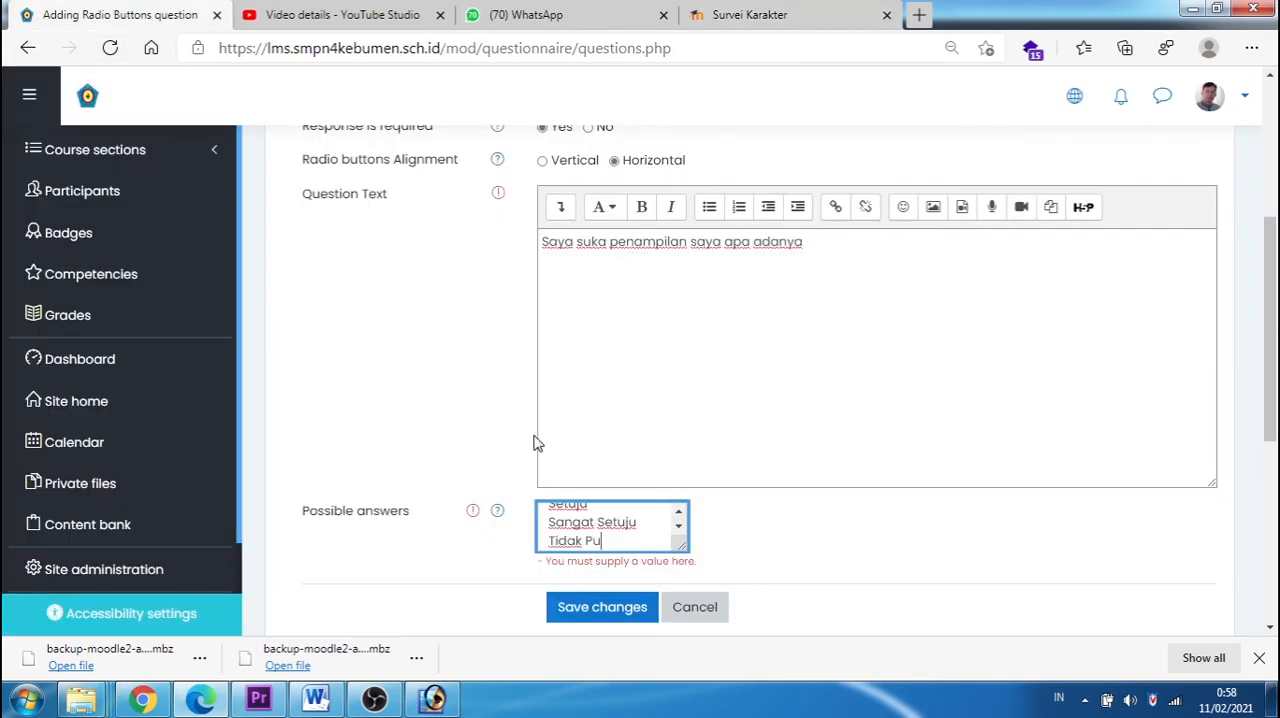
text(Tidak Punya Pendao)
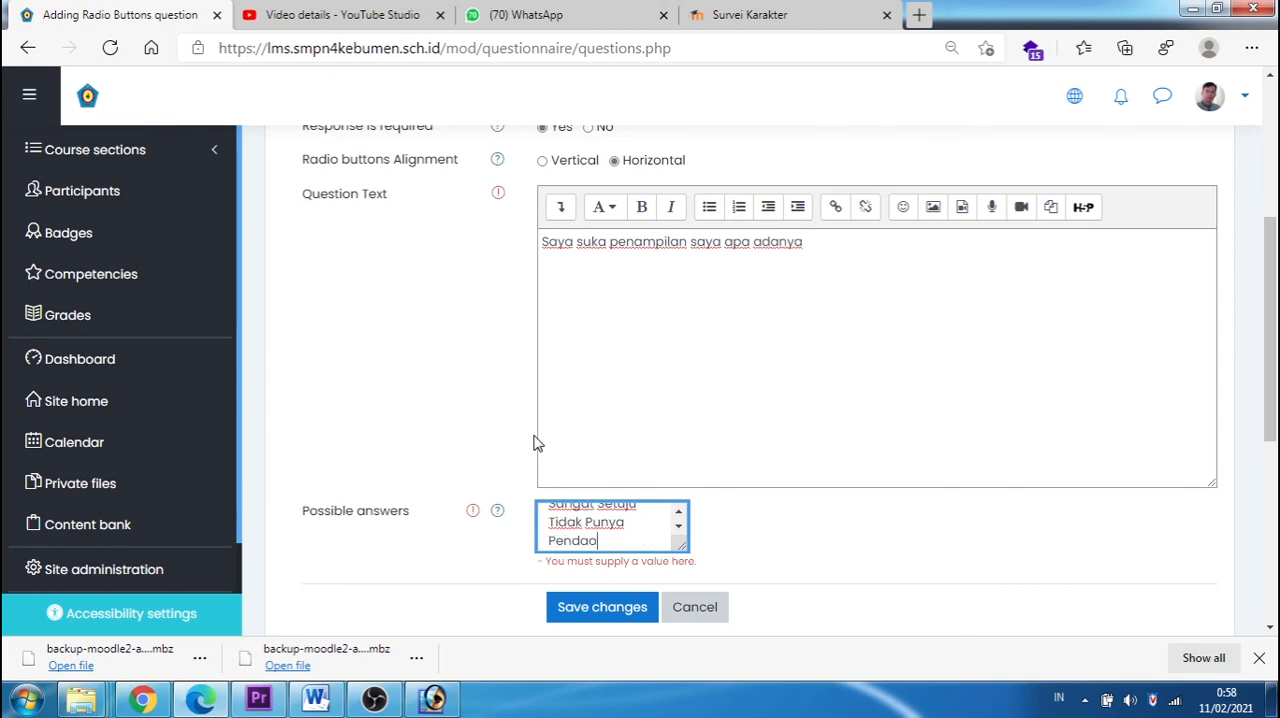
key(BackSpace)
key(BackSpace)
key(BackSpace)
key(BackSpace)
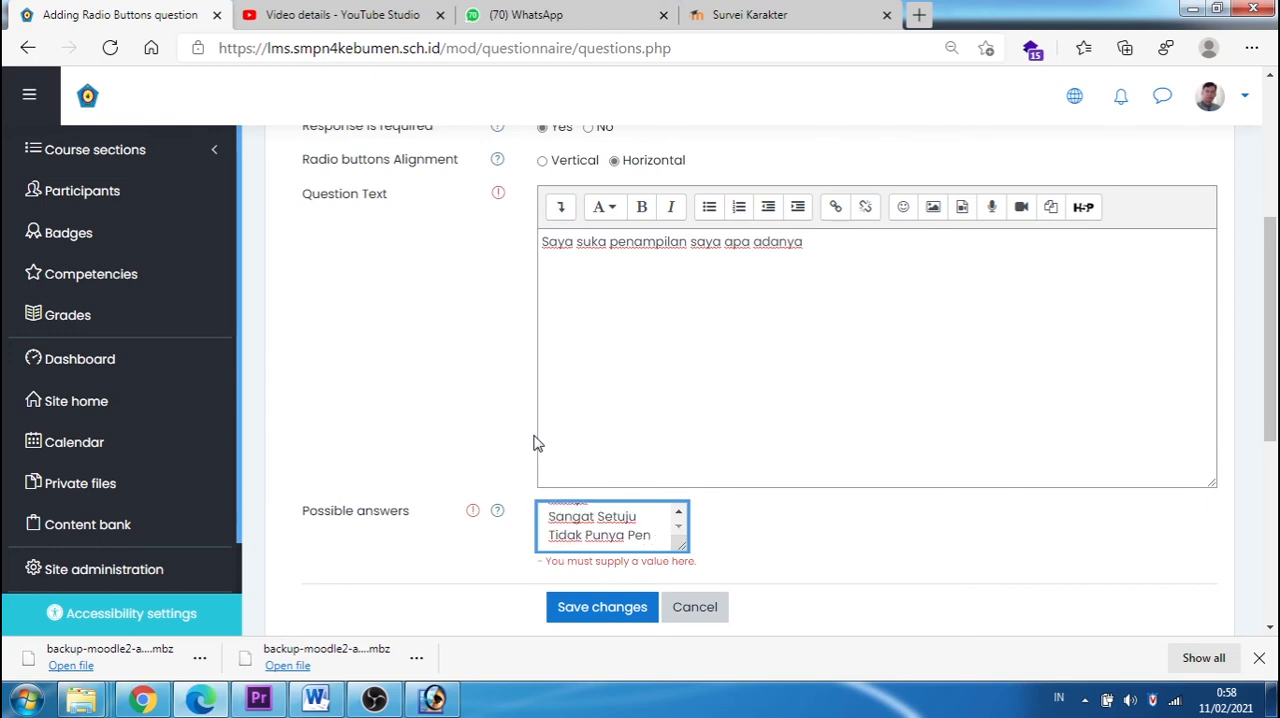
text(ndapat)
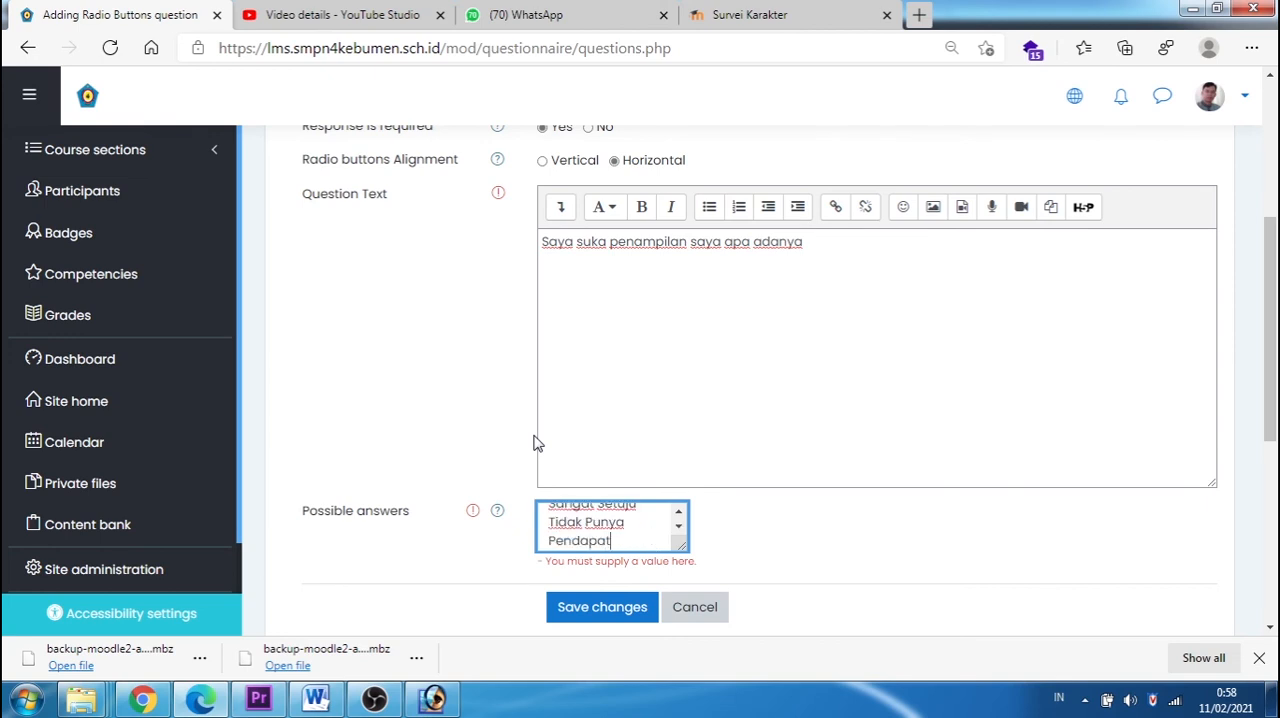
Step: Copy the complete list of possible answers and save the radio-button question
drag(646, 563, 533, 532)
click(631, 556)
scroll(648, 555, down, 1)
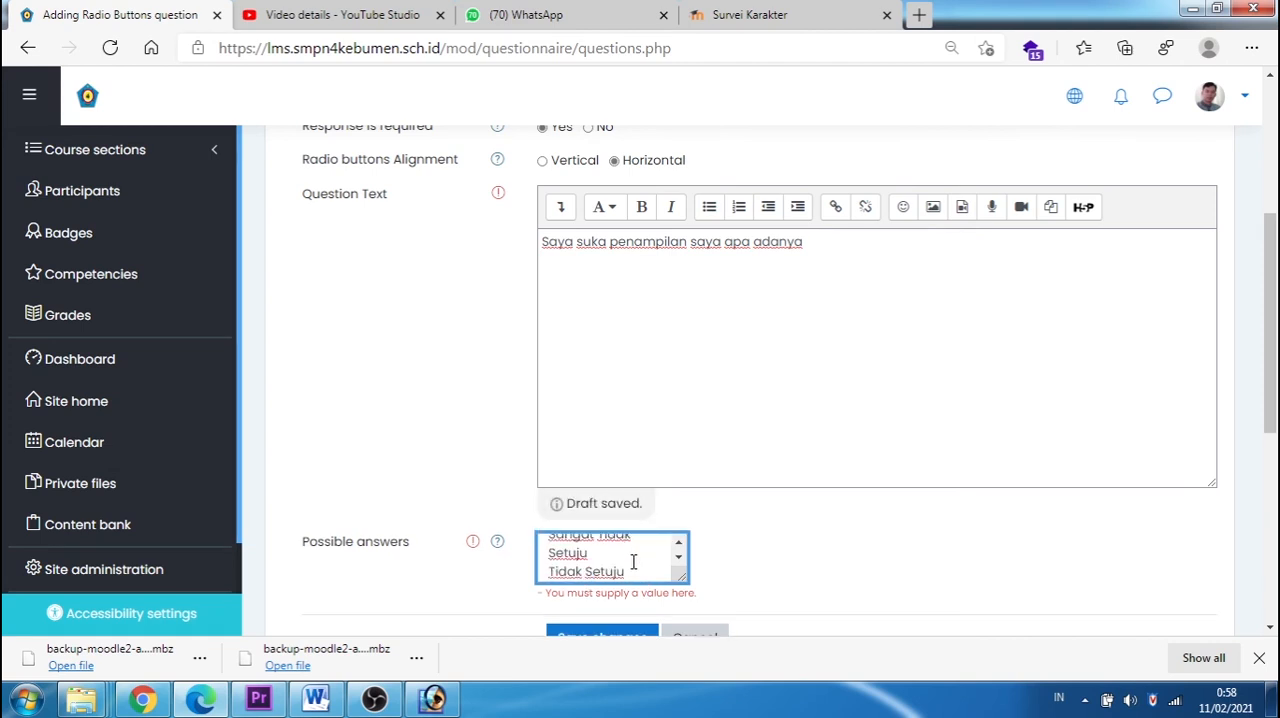
key(ctrl+a)
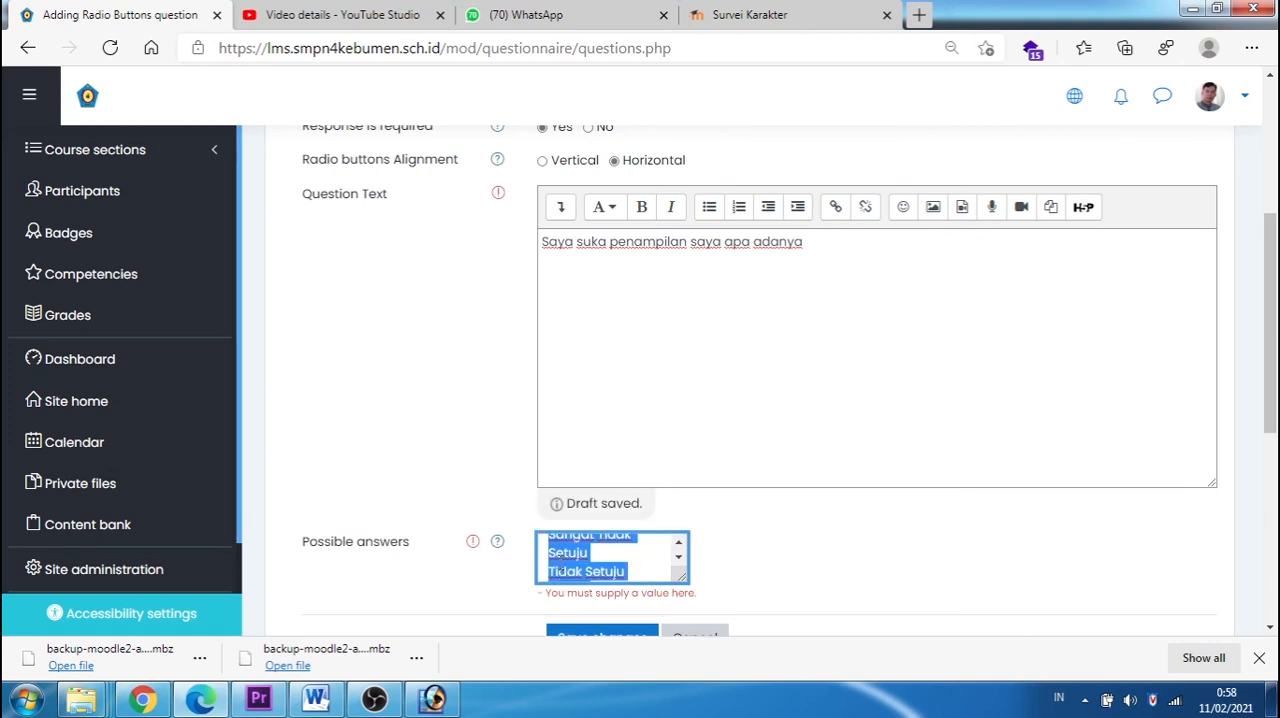
right_click(563, 560)
click(610, 115)
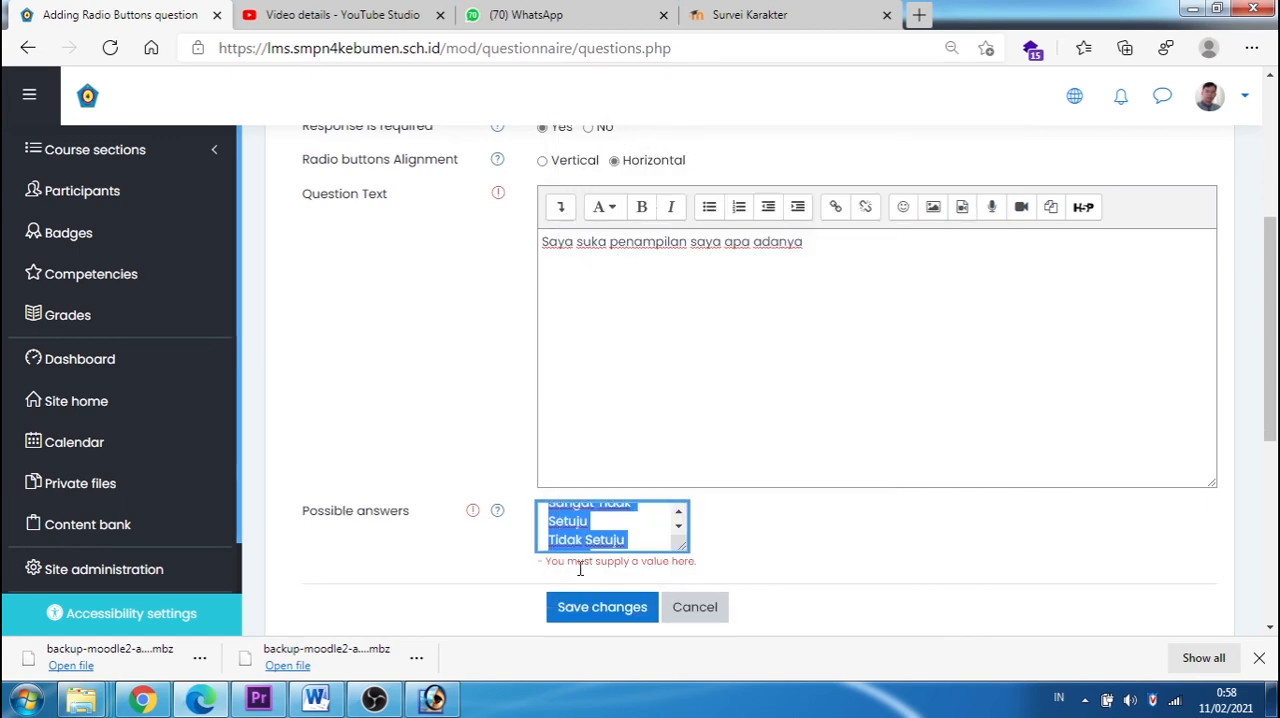
click(620, 617)
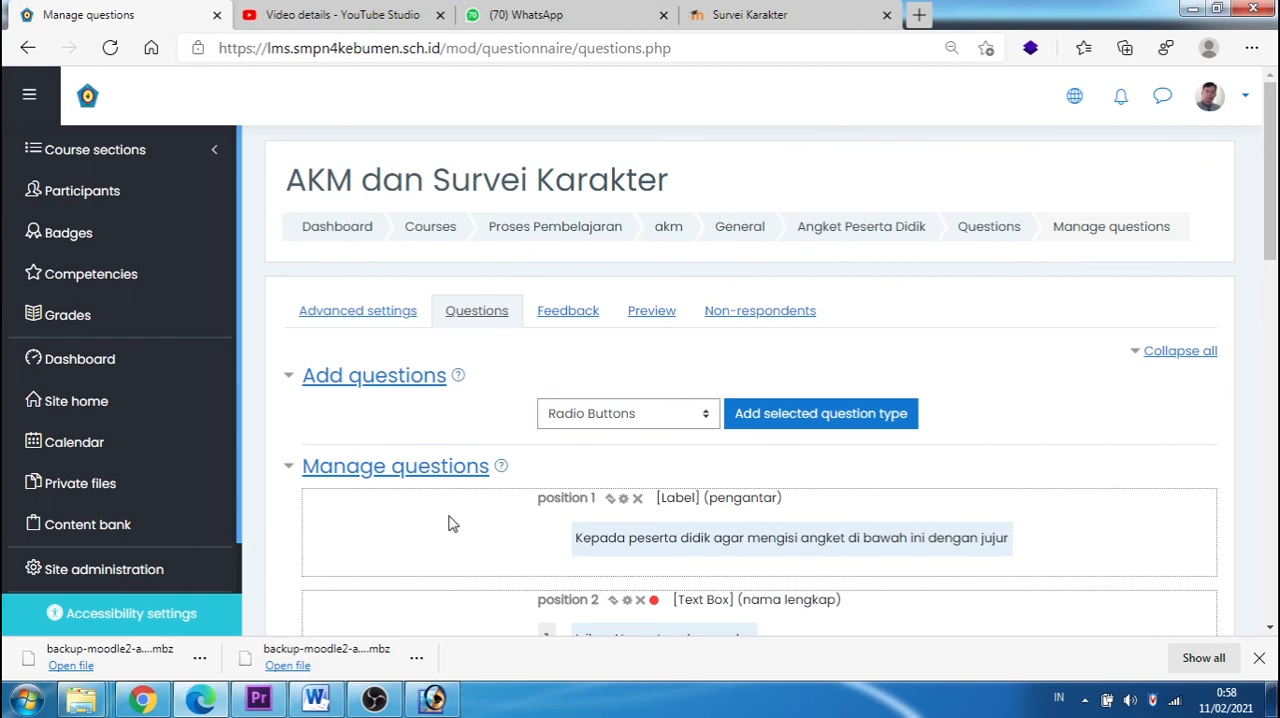
Step: Paste the copied answer list into a new Notepad document for reuse and return to the questionnaire
key(super+r)
key(Return)
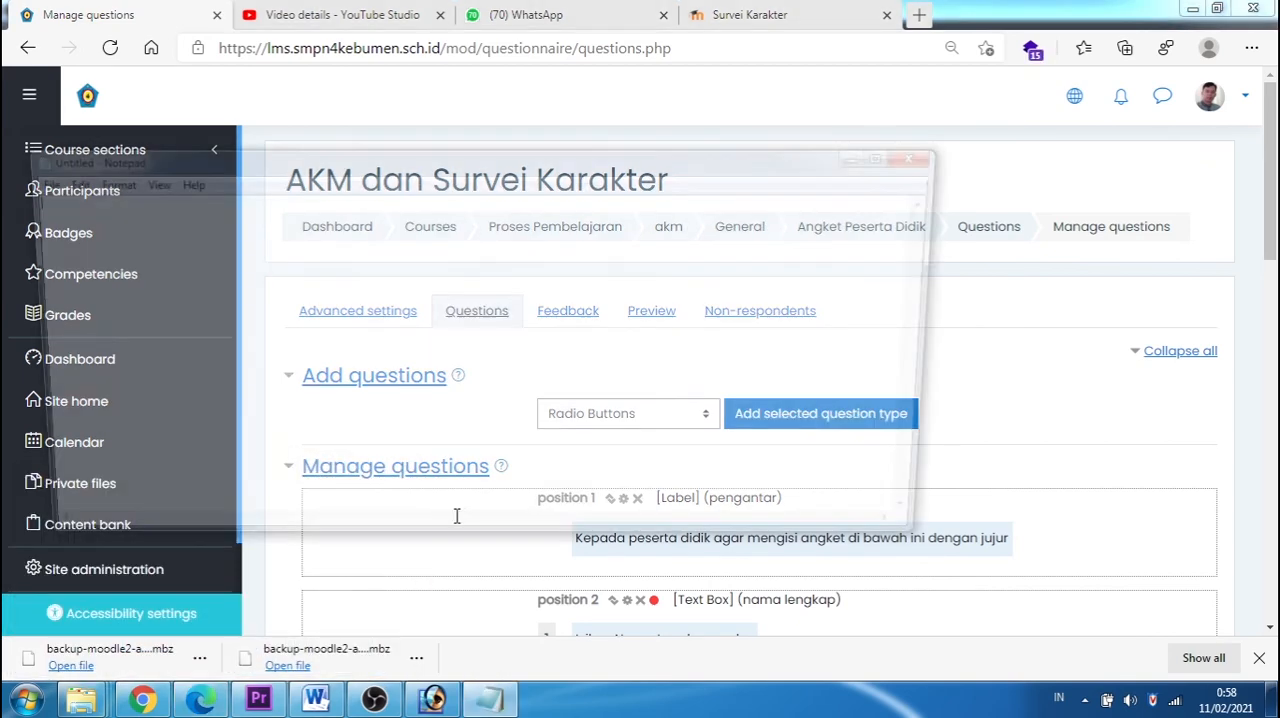
key(ctrl+v)
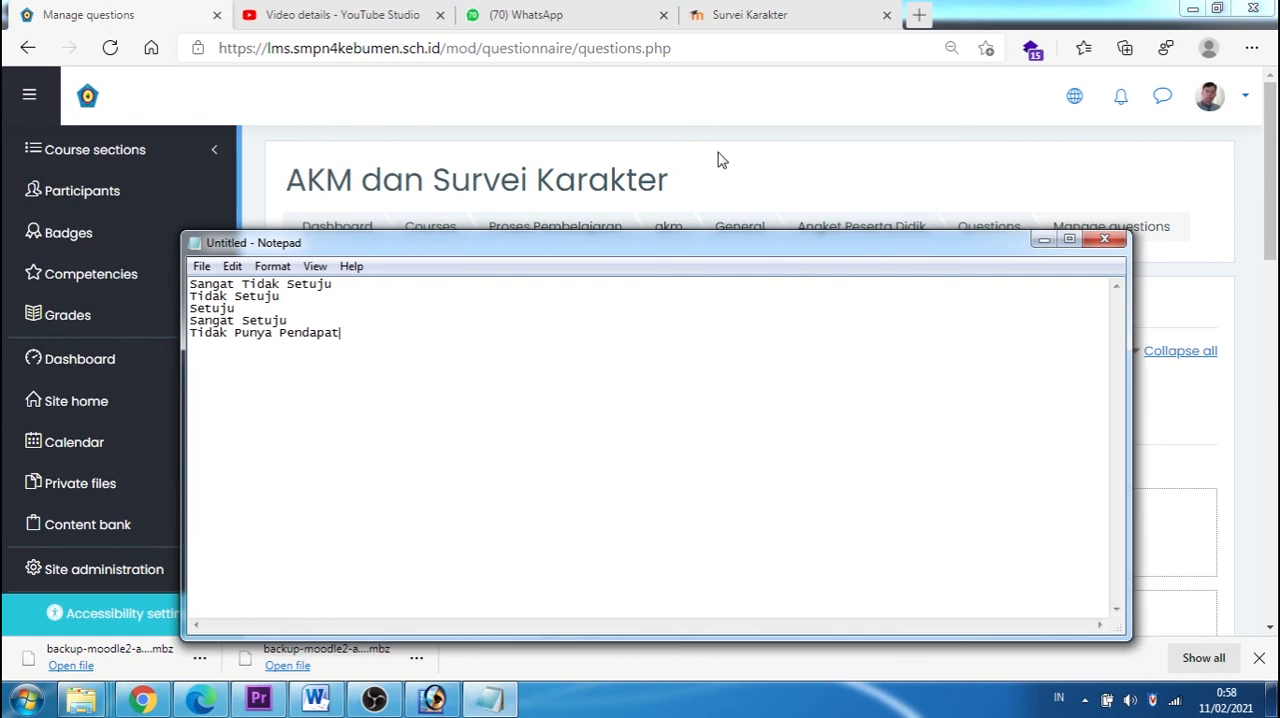
click(720, 162)
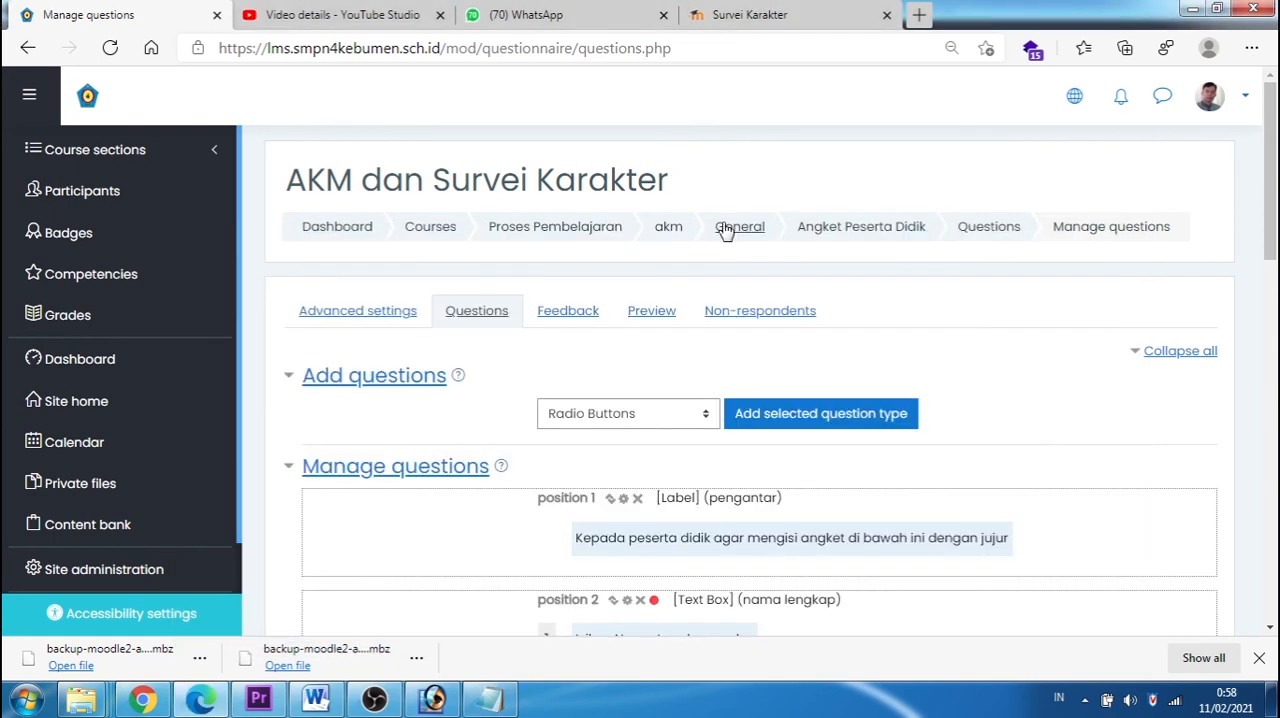
Step: Preview the questionnaire, checking the identity fields on page 1 and the character statement on page 2
click(651, 316)
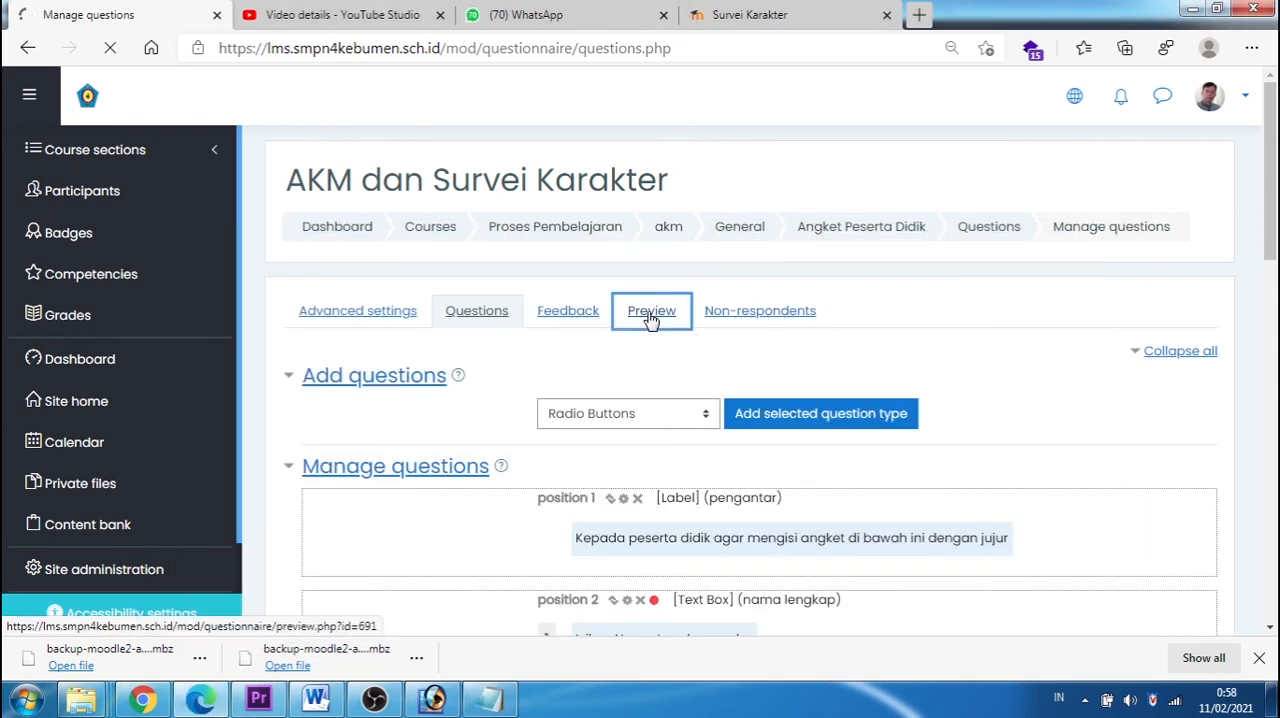
scroll(648, 318, down, 2)
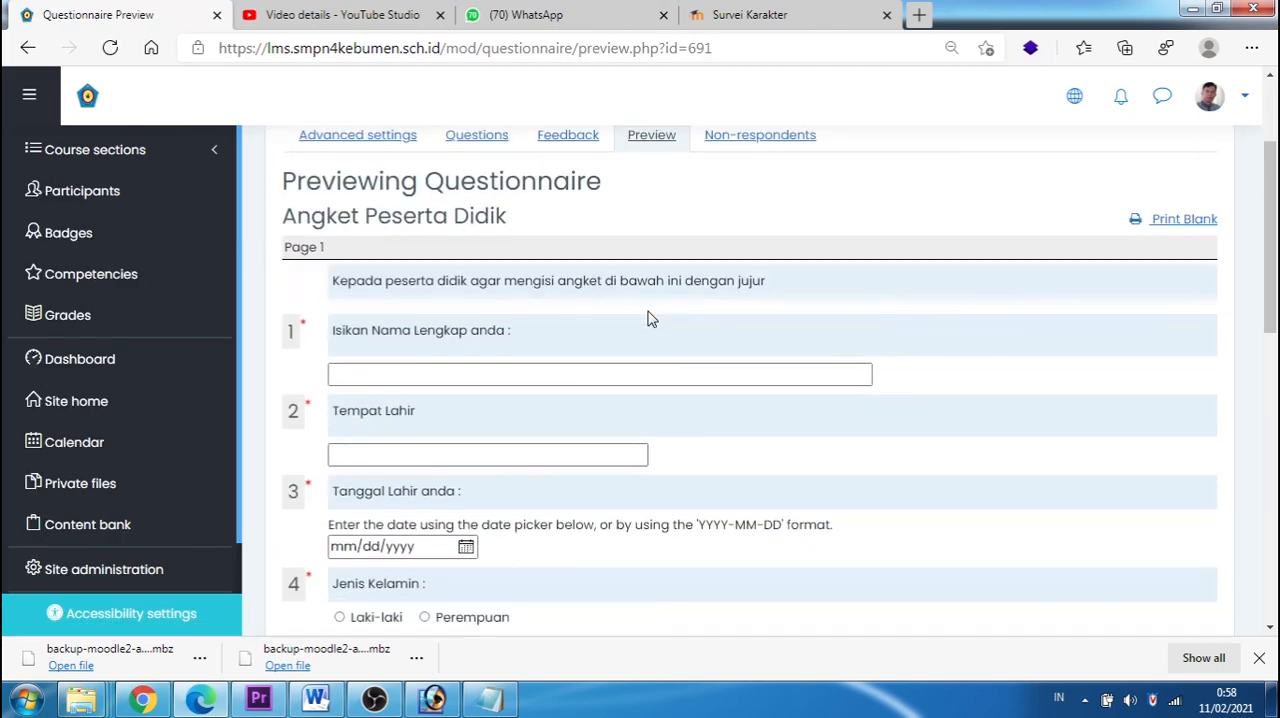
scroll(648, 318, down, 2)
click(380, 208)
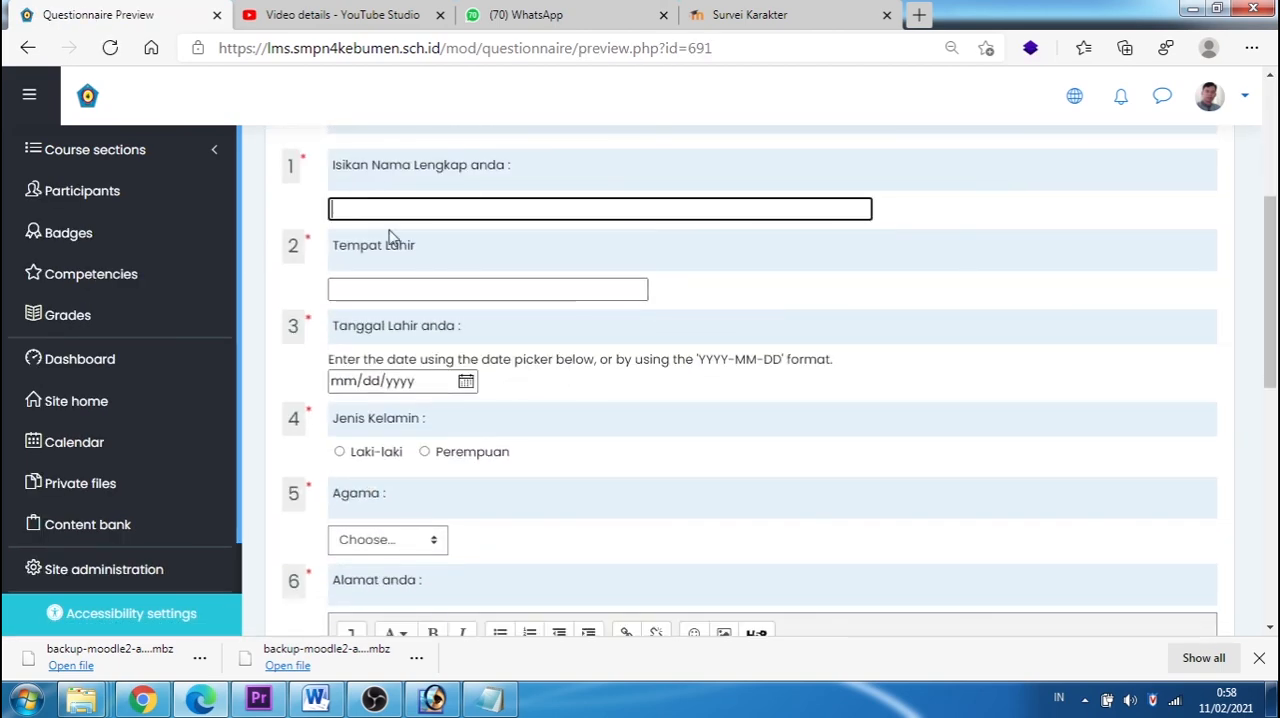
click(500, 290)
scroll(551, 360, down, 15)
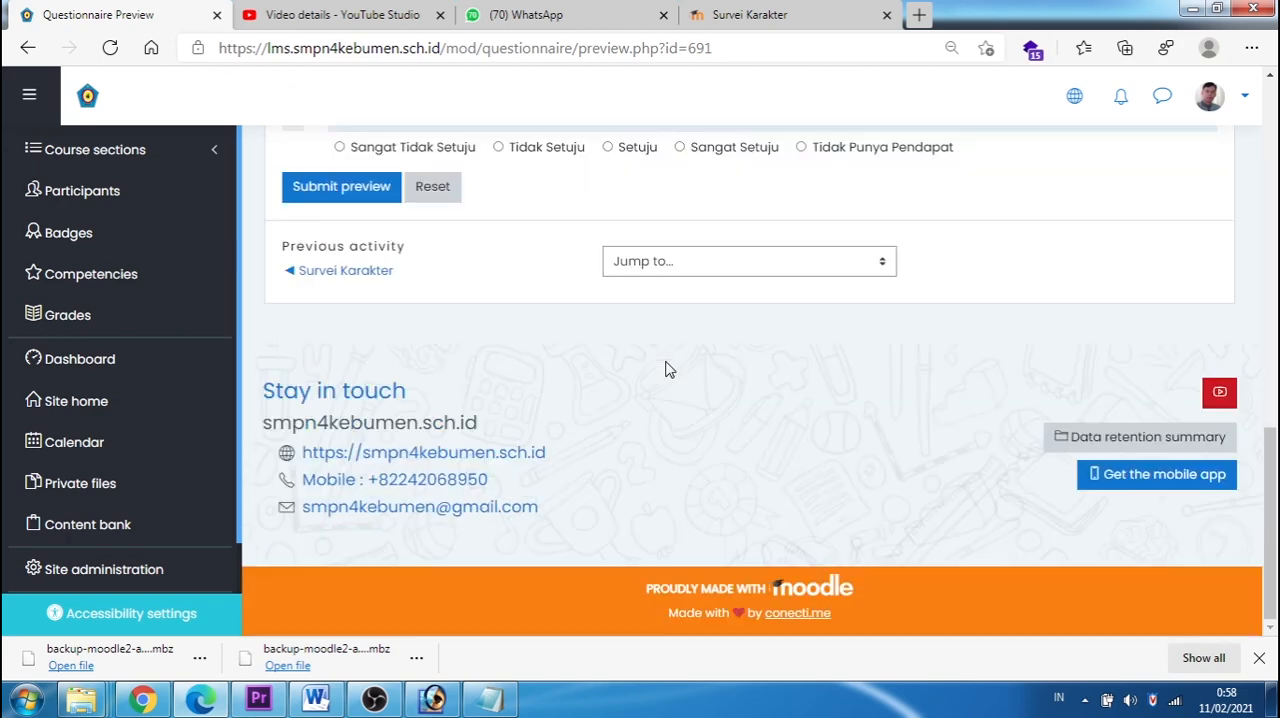
scroll(668, 370, up, 2)
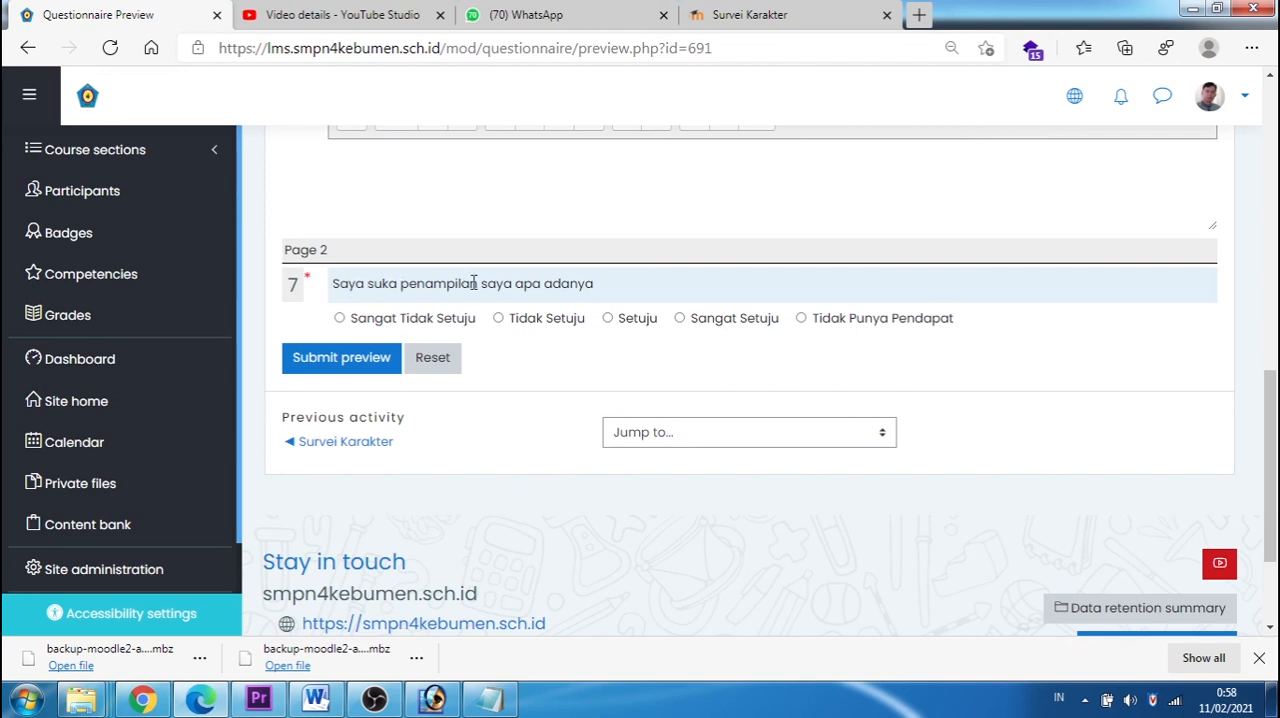
Step: Try the answer options of "Saya suka penampilan saya apa adanya" in the preview and compare the layout with the Survei Karakter
click(340, 318)
click(498, 318)
click(680, 319)
click(770, 36)
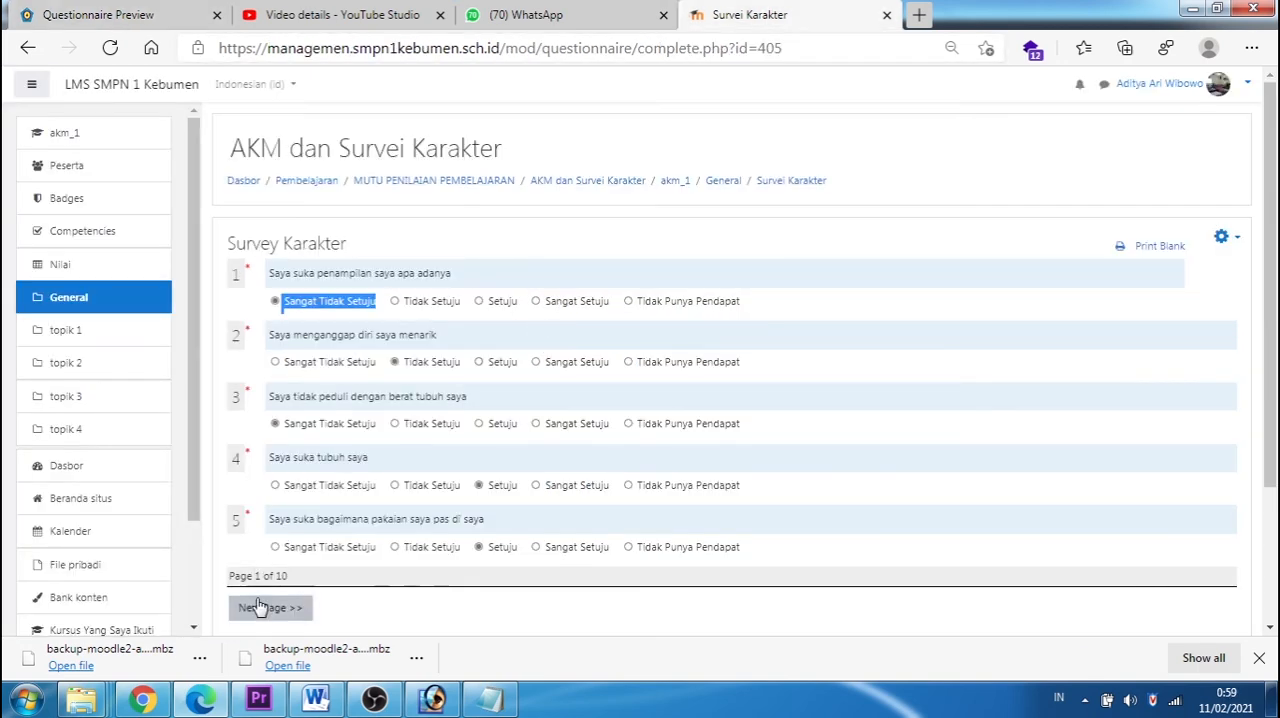
click(85, 14)
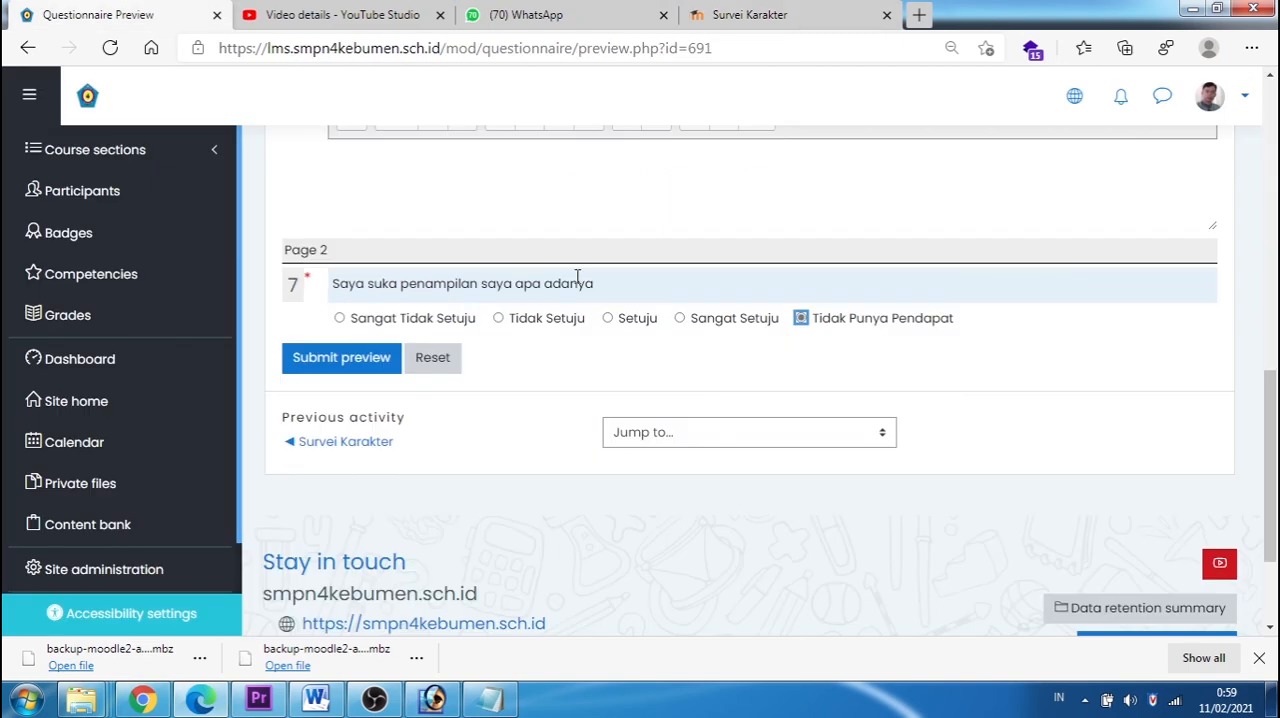
scroll(566, 400, up, 3)
scroll(571, 405, down, 1)
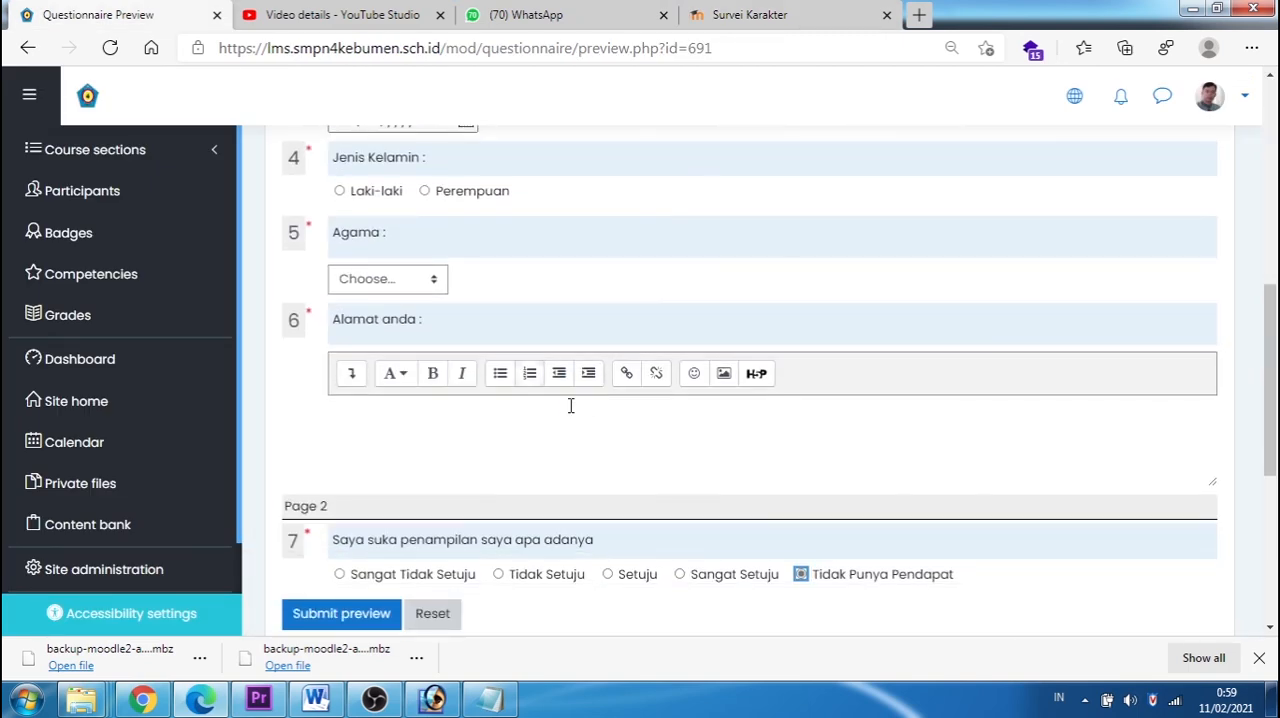
scroll(694, 297, up, 7)
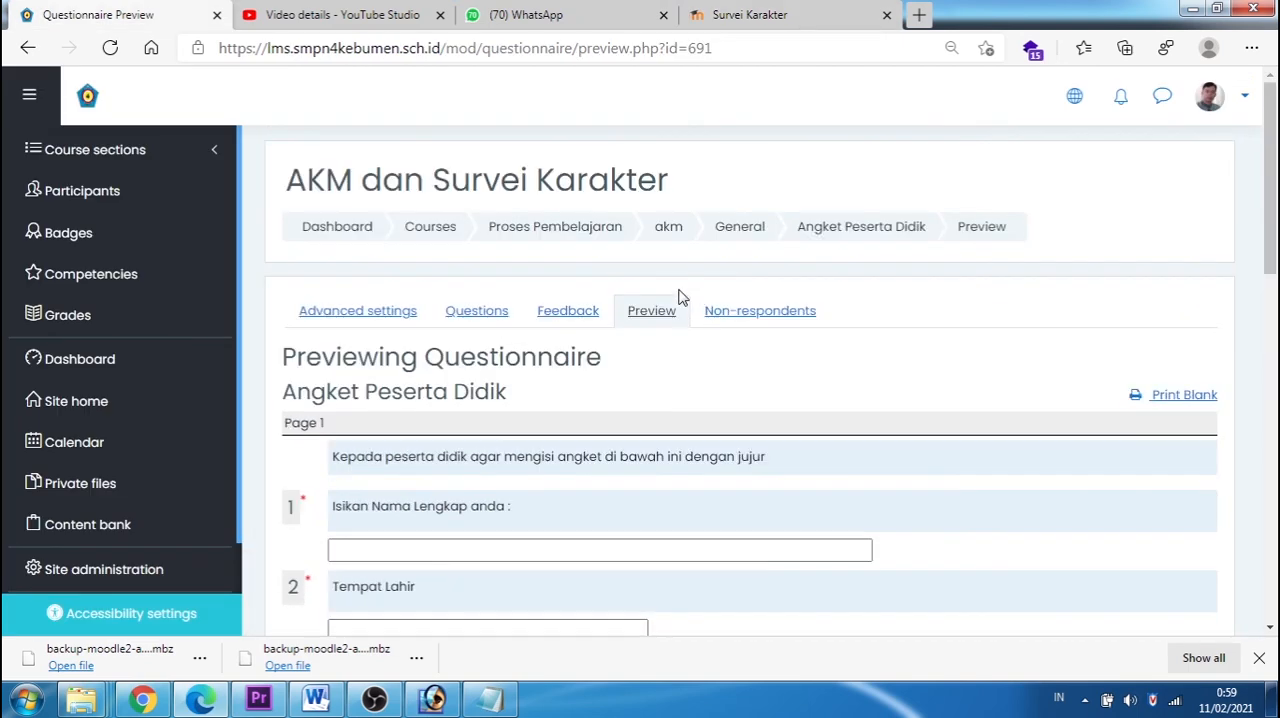
Step: Return to managing the questions and copy the statement "Saya menganggap diri saya menarik" from the Survei Karakter
click(472, 318)
click(741, 16)
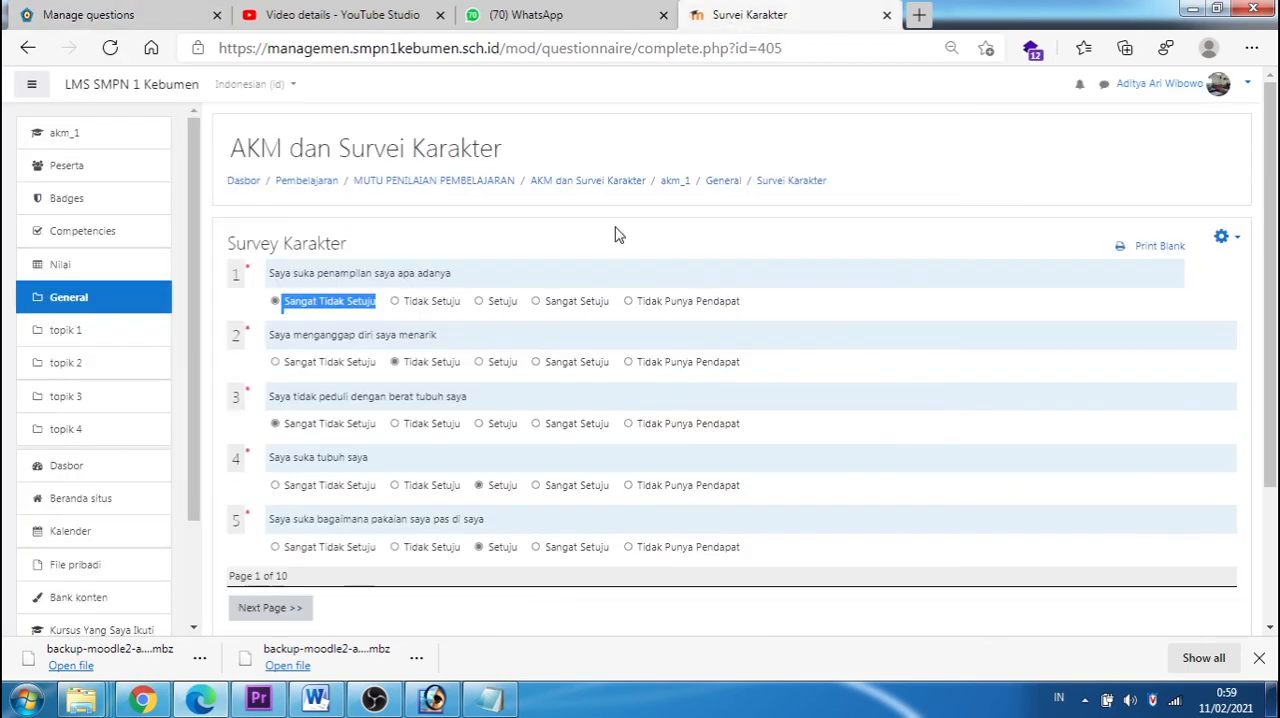
drag(270, 336, 437, 343)
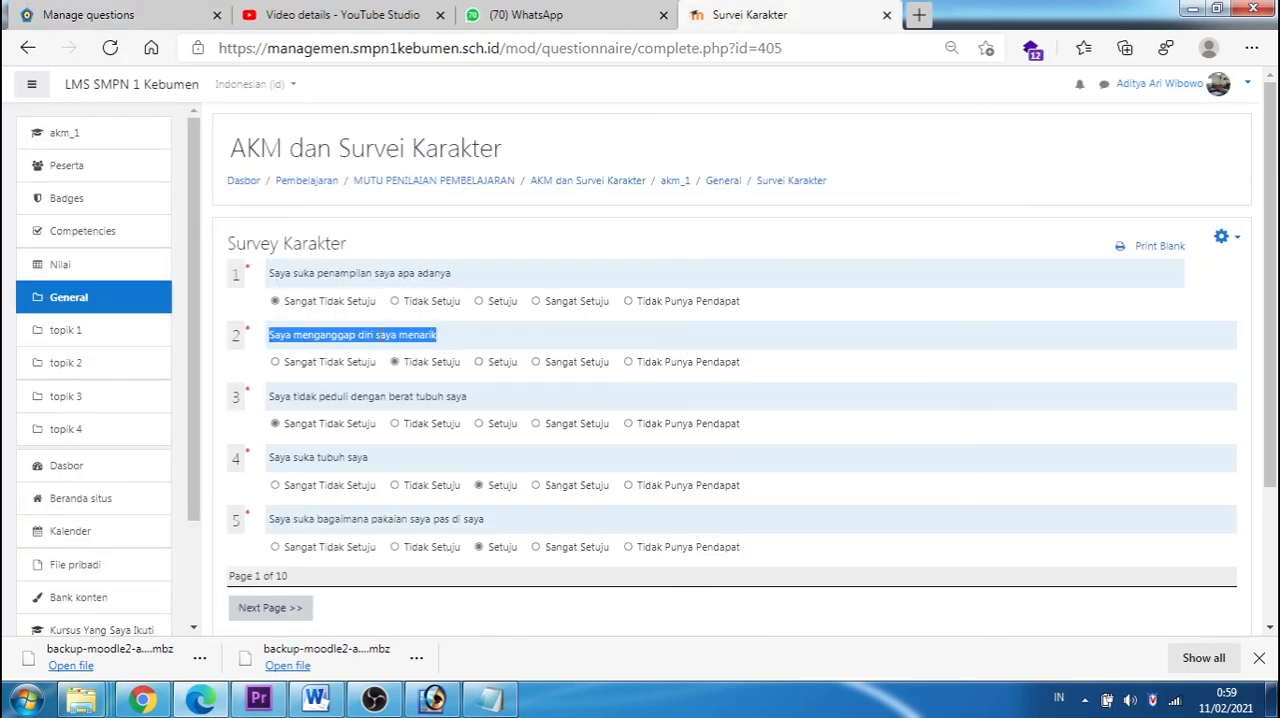
right_click(380, 336)
click(440, 351)
click(88, 24)
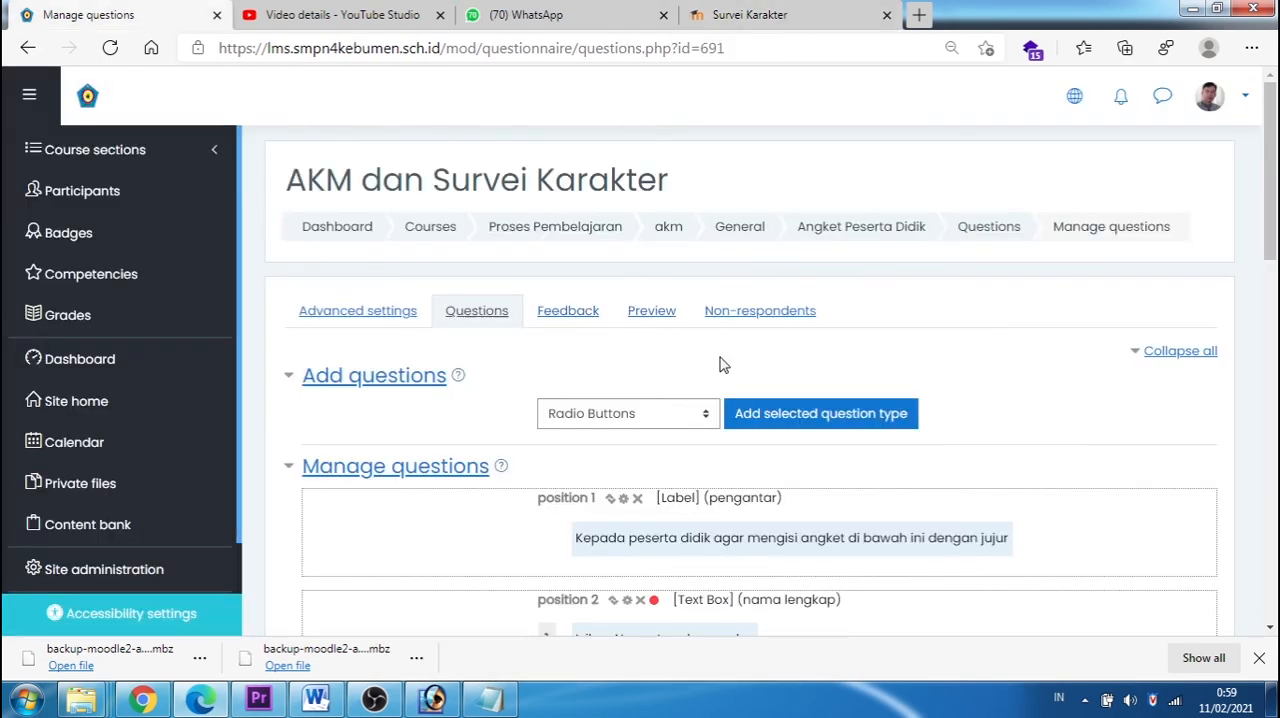
Step: Start a new Radio Buttons question with "Saya menganggap diri saya menarik" pasted as its question text
scroll(723, 365, down, 1)
click(770, 334)
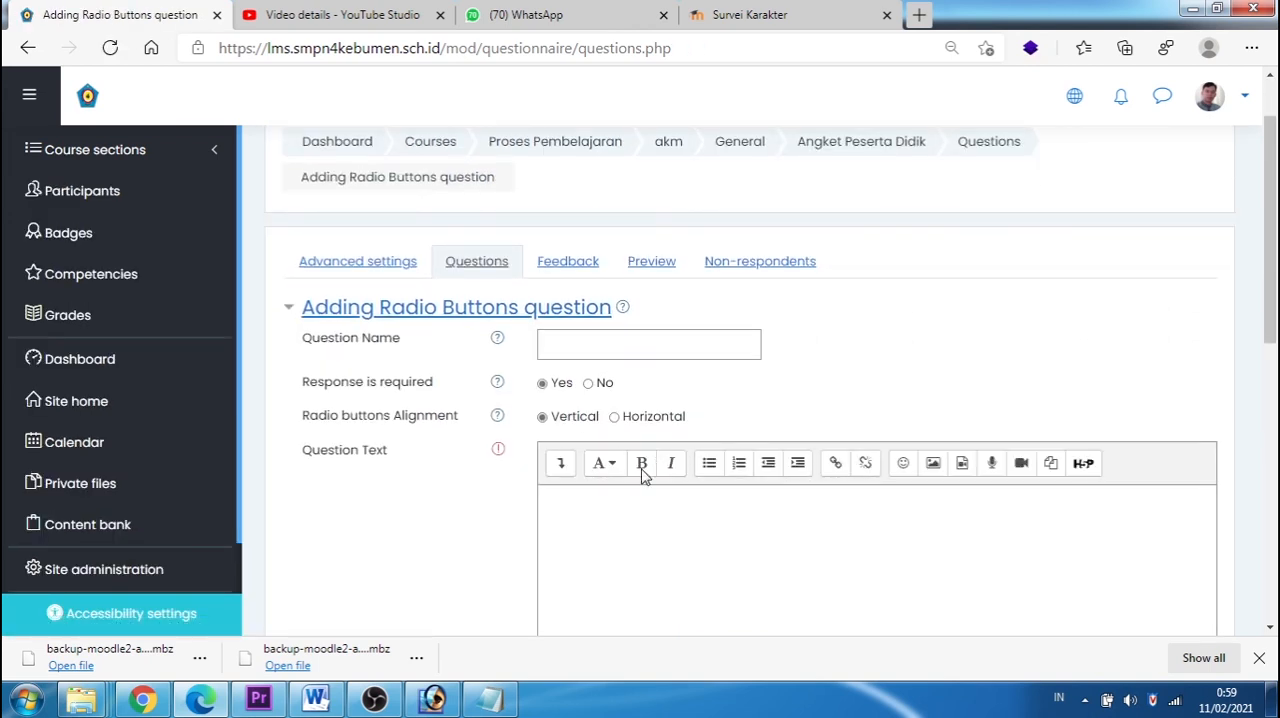
click(574, 519)
key(ctrl+v)
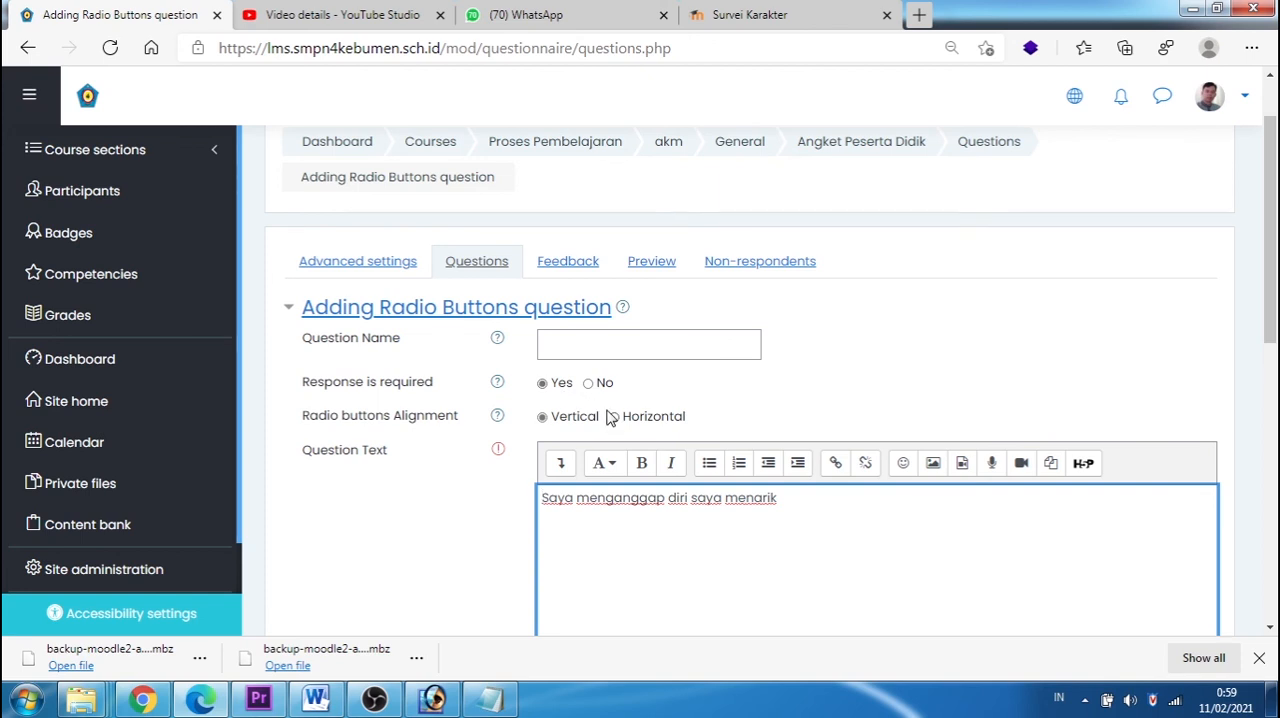
Step: Enter a question name starting with "penampilandir" and align the radio buttons horizontally
click(563, 345)
text(pena)
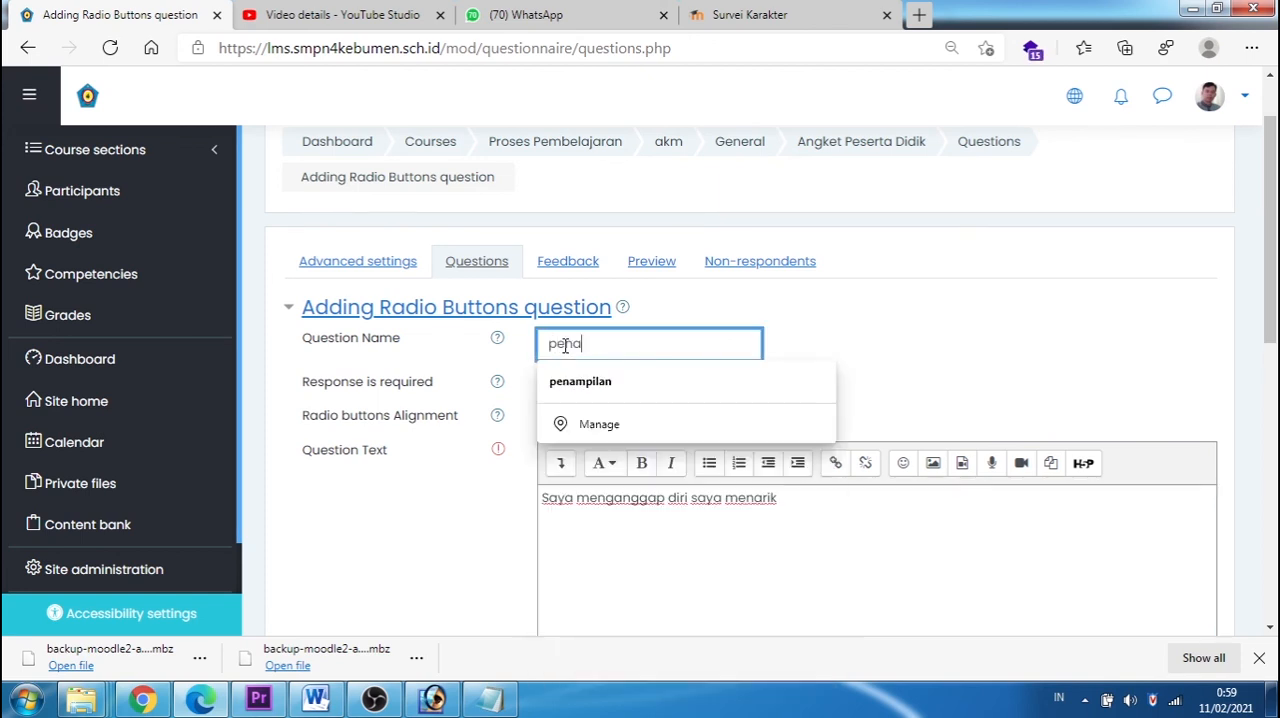
text(mpilandiri)
Step: Copy the answer scale from "Sangat Tidak Setuju" to "Tidak Punya Pendapat" from Notepad, paste it as the possible answers and save the question
scroll(617, 334, down, 3)
click(603, 440)
click(490, 699)
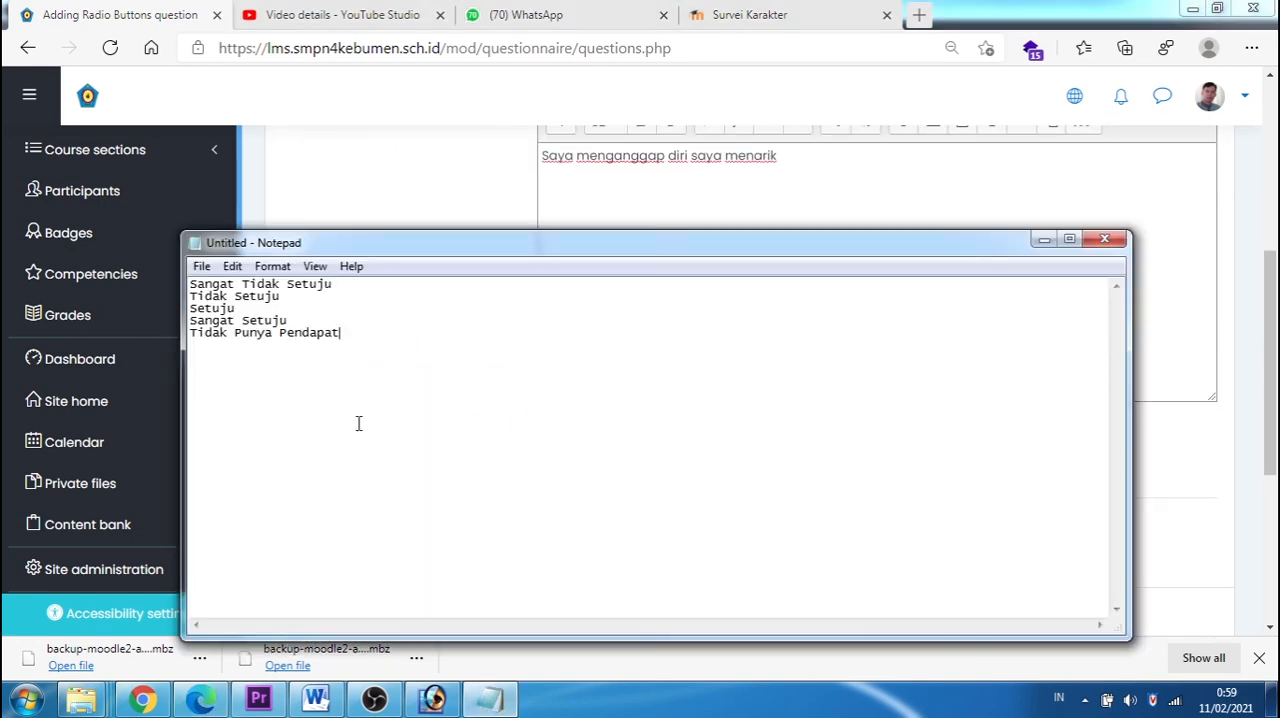
drag(365, 335, 190, 282)
right_click(228, 318)
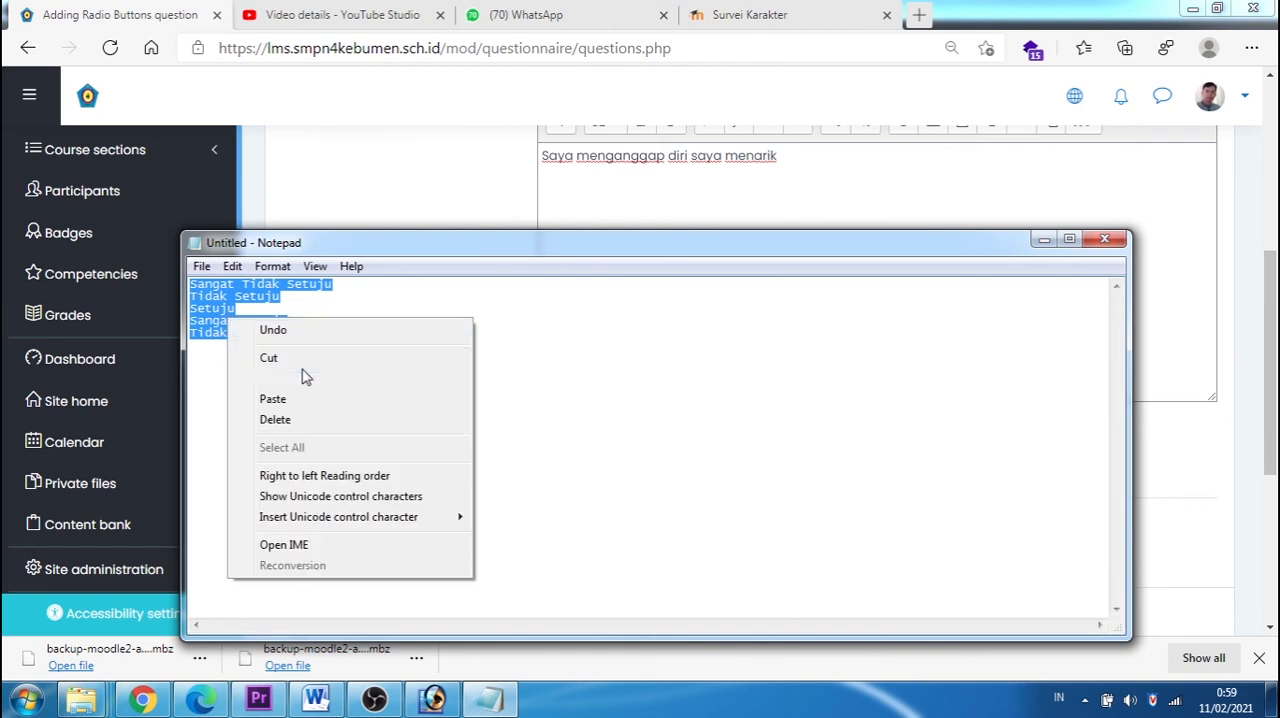
click(272, 380)
click(378, 211)
click(575, 447)
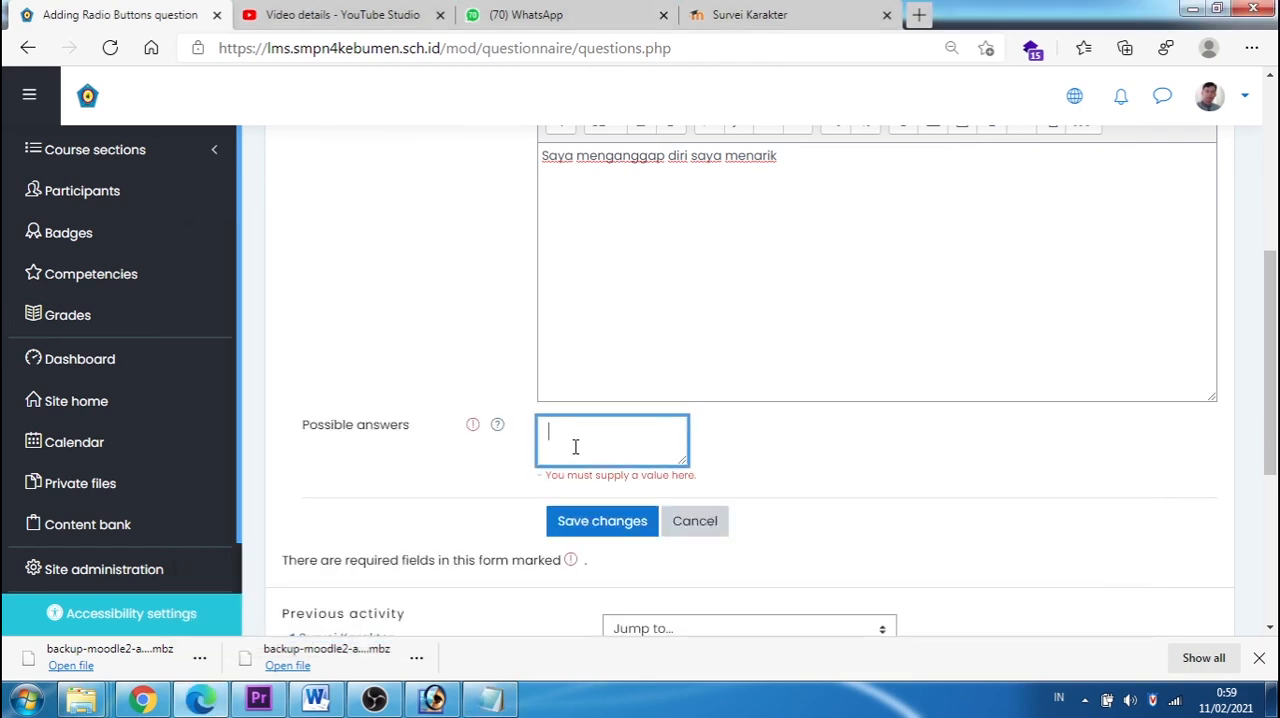
key(ctrl+v)
click(603, 528)
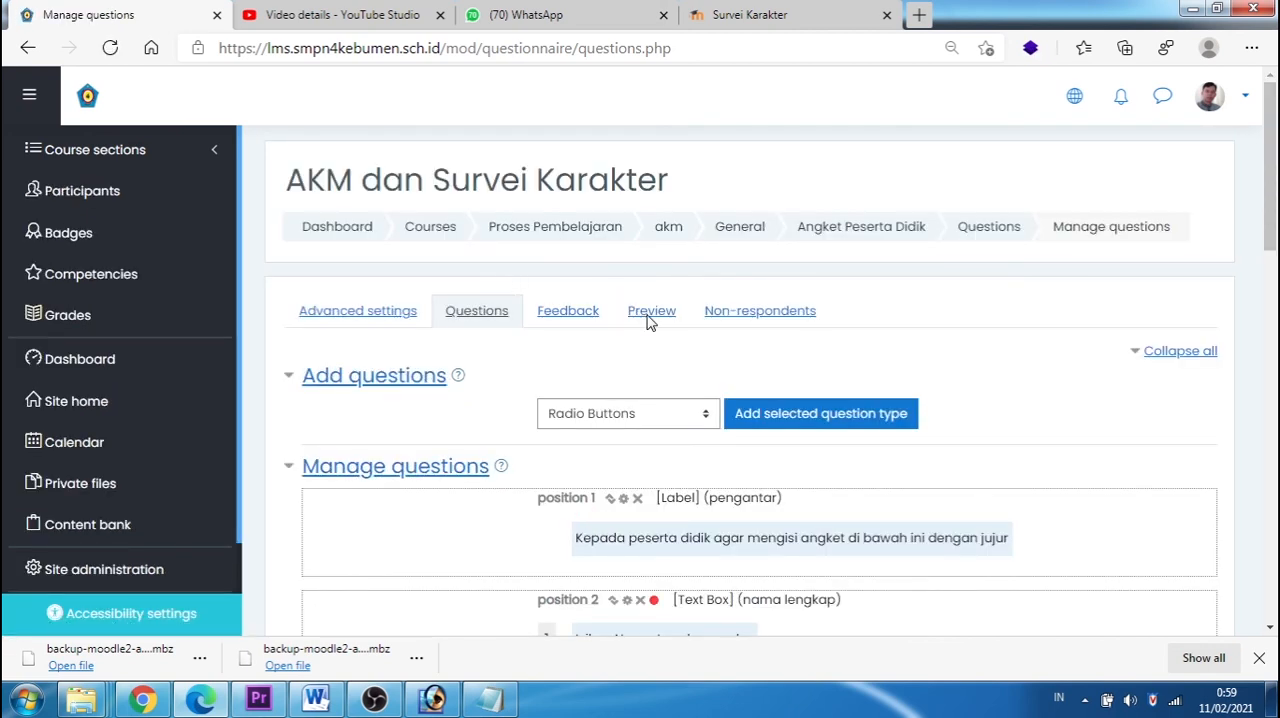
Step: Preview the questionnaire, trying "Sangat Tidak Setuju" for statement 7 and "Tidak Setuju" for statement 8, and review the first page
click(651, 318)
scroll(686, 334, down, 8)
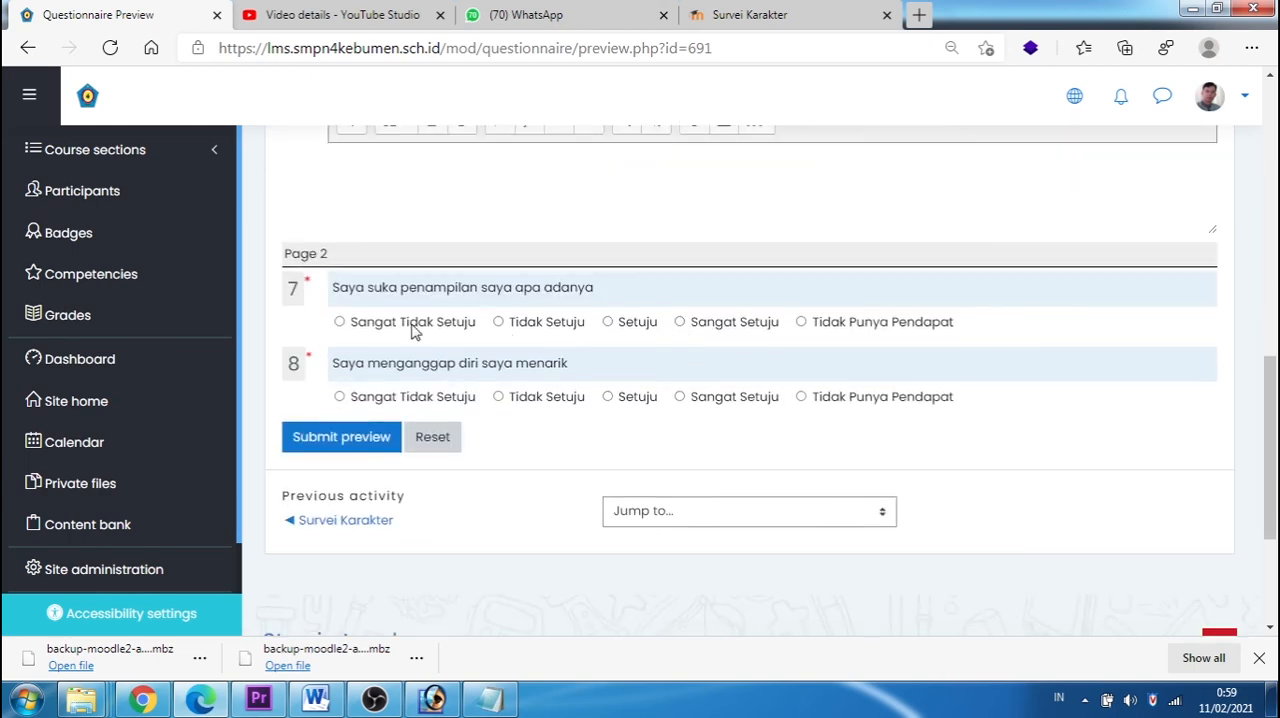
click(341, 323)
click(498, 397)
scroll(660, 368, up, 4)
scroll(660, 368, up, 3)
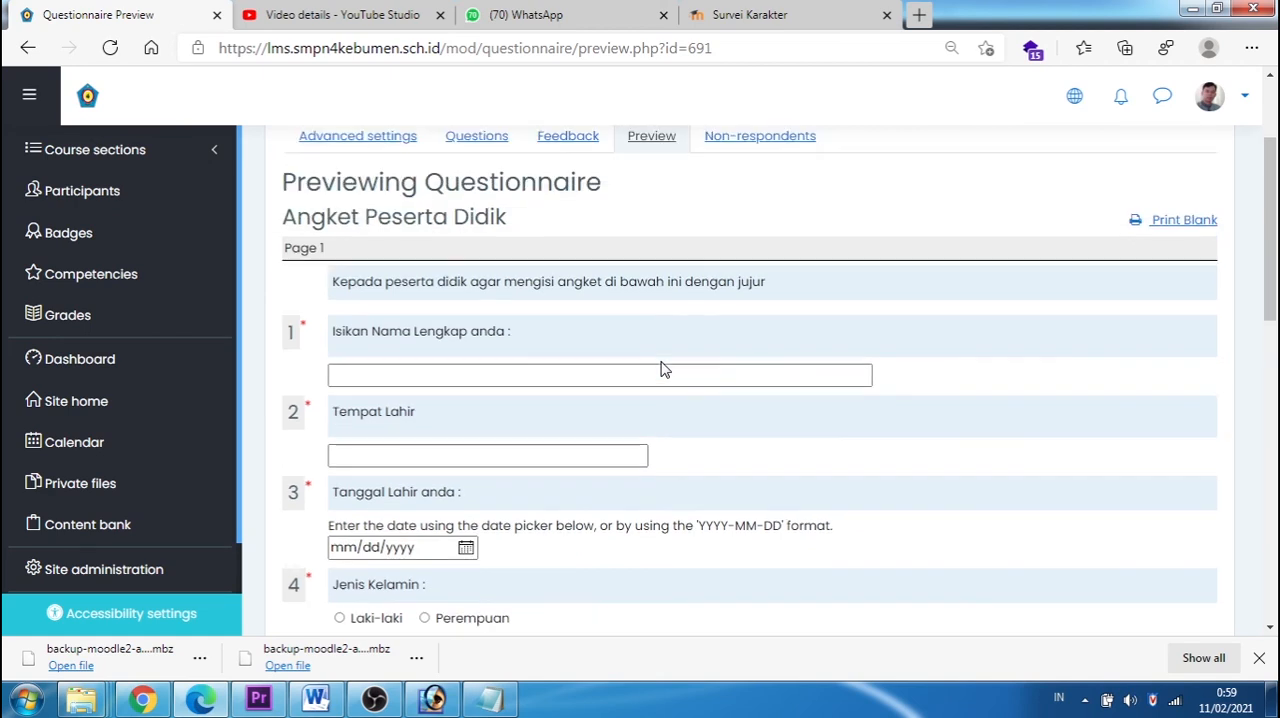